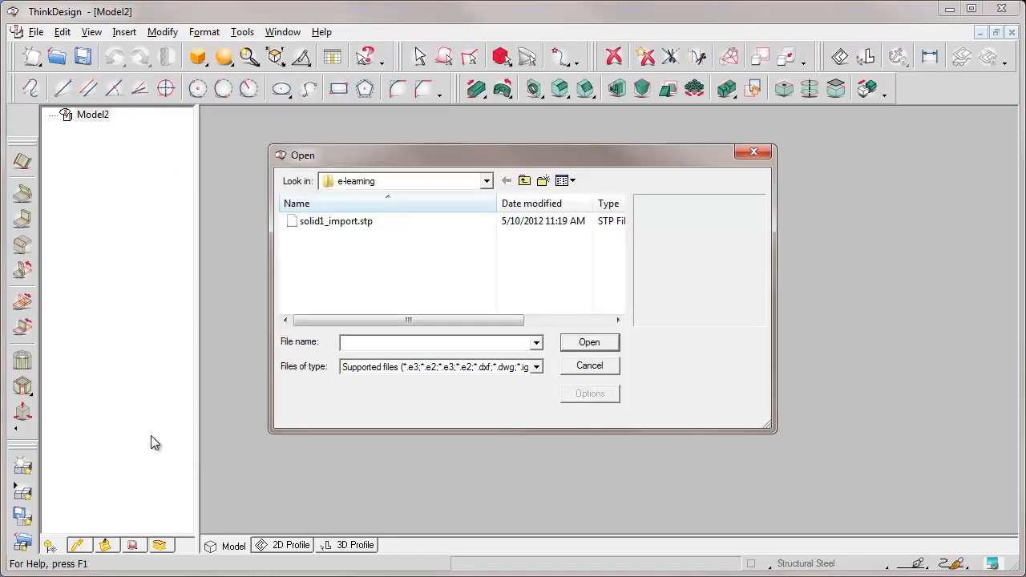
- Filter the files to open by STEP Format and review the Load and its Advanced STEP options
click(517, 368)
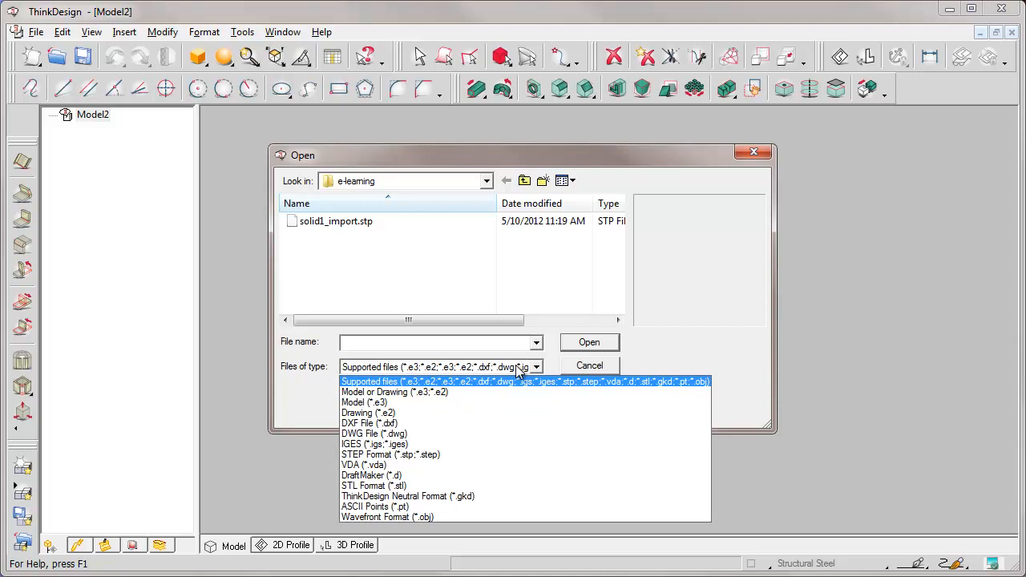
click(393, 455)
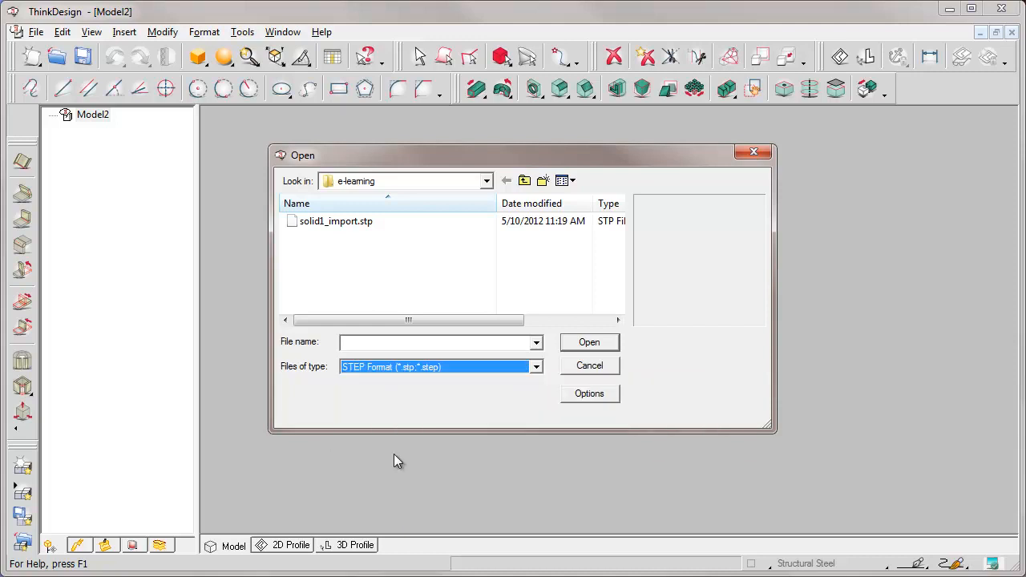
click(589, 394)
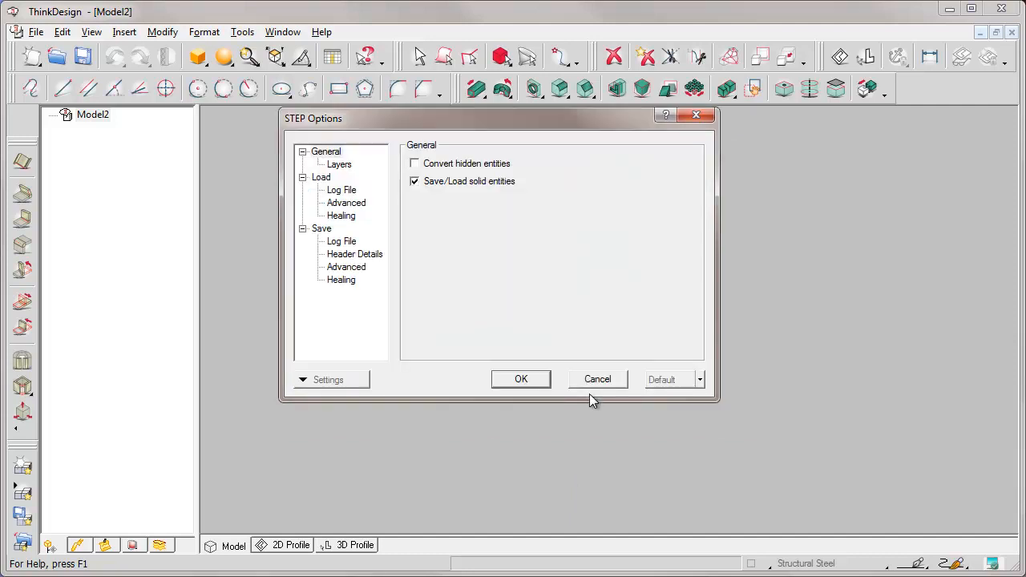
click(321, 178)
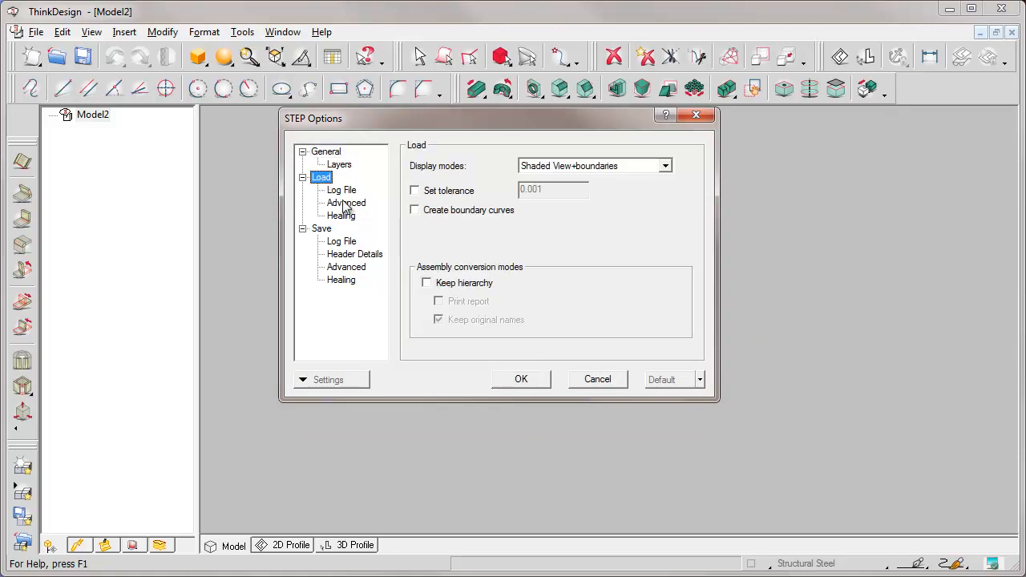
click(347, 203)
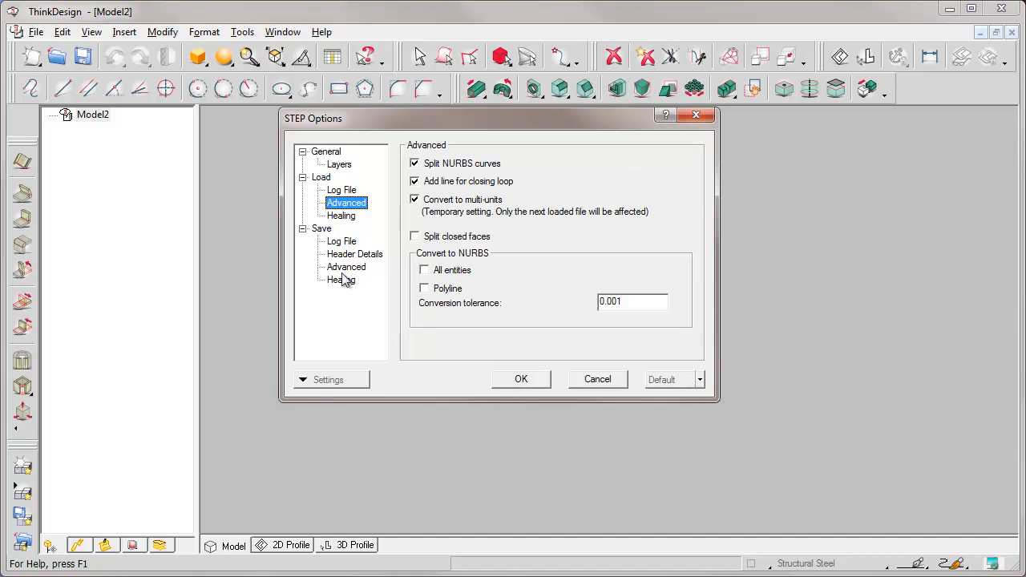
- Apply the saved New_Default_Step settings to the STEP options and check the Load options
click(339, 380)
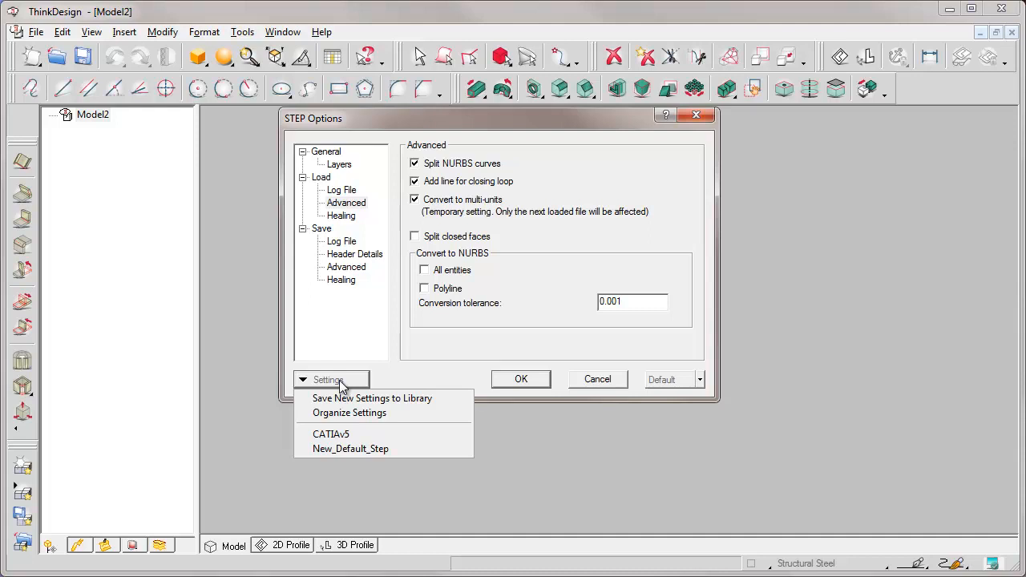
click(350, 449)
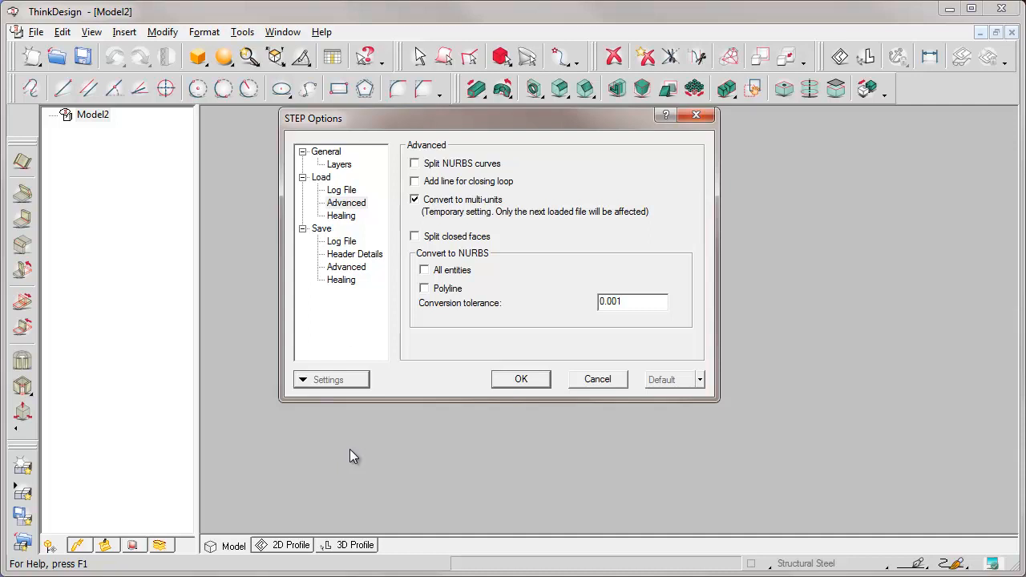
click(321, 178)
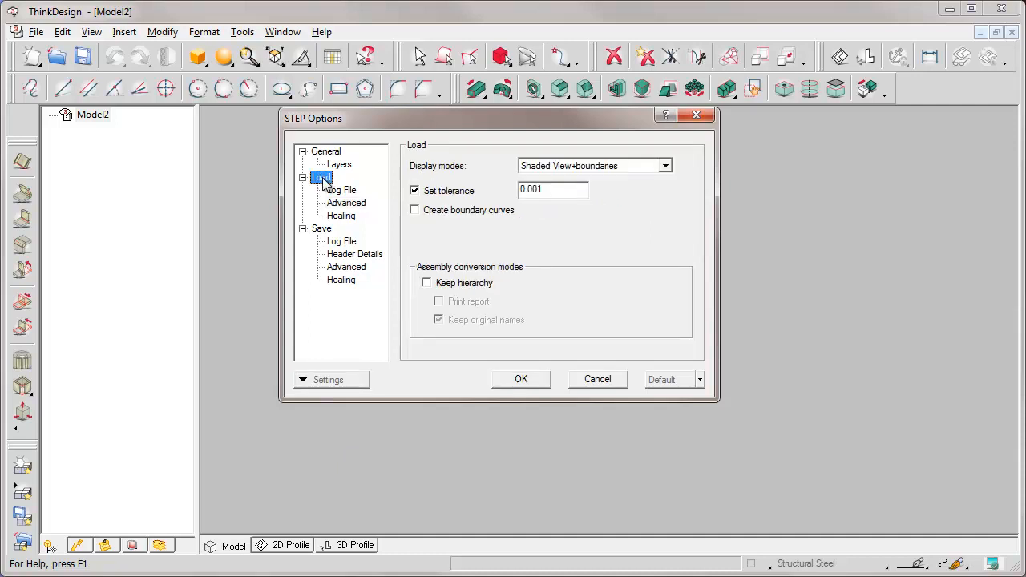
- Restore the default values for the Load and its Advanced STEP options and accept the options
click(671, 383)
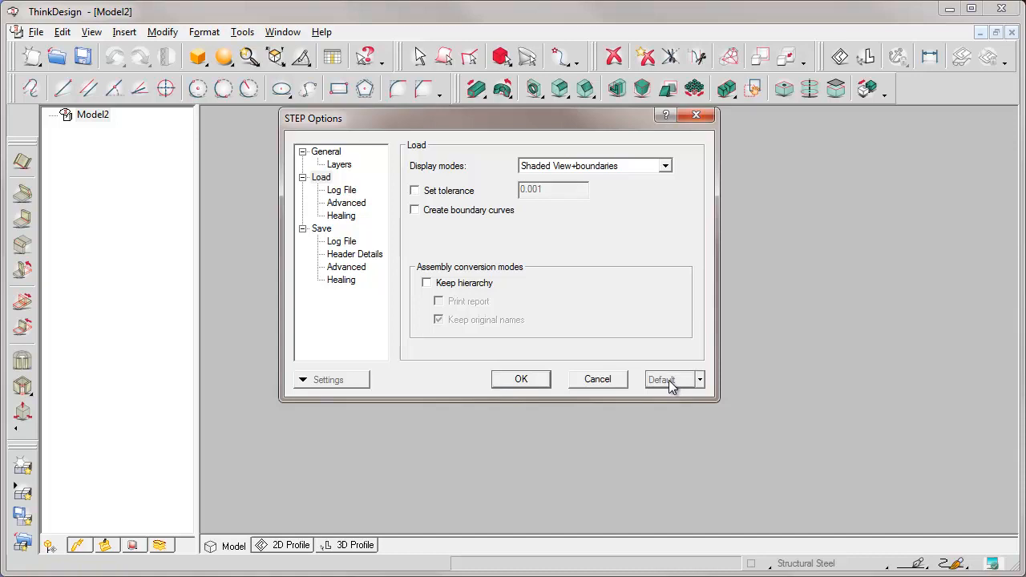
click(346, 204)
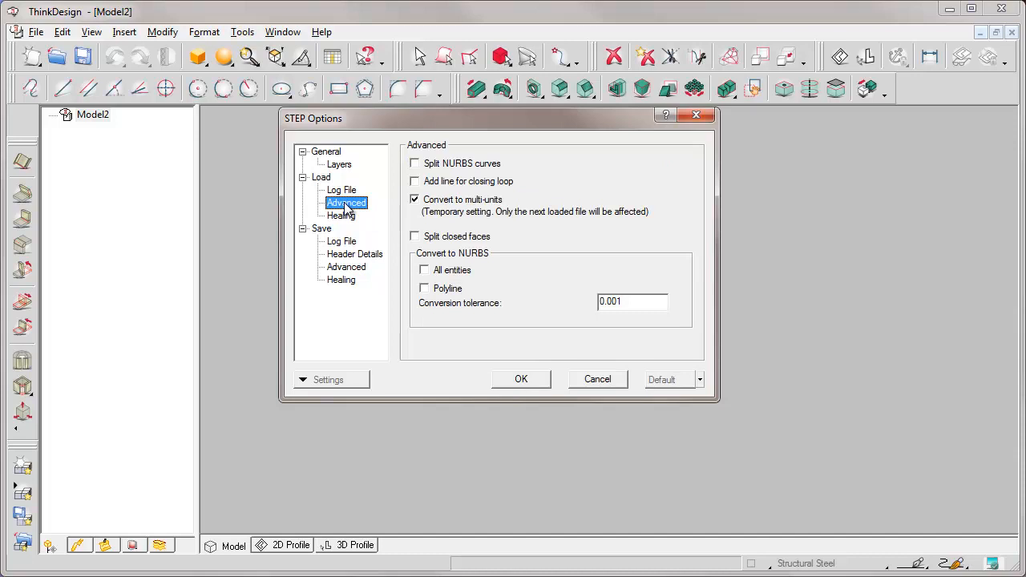
click(671, 383)
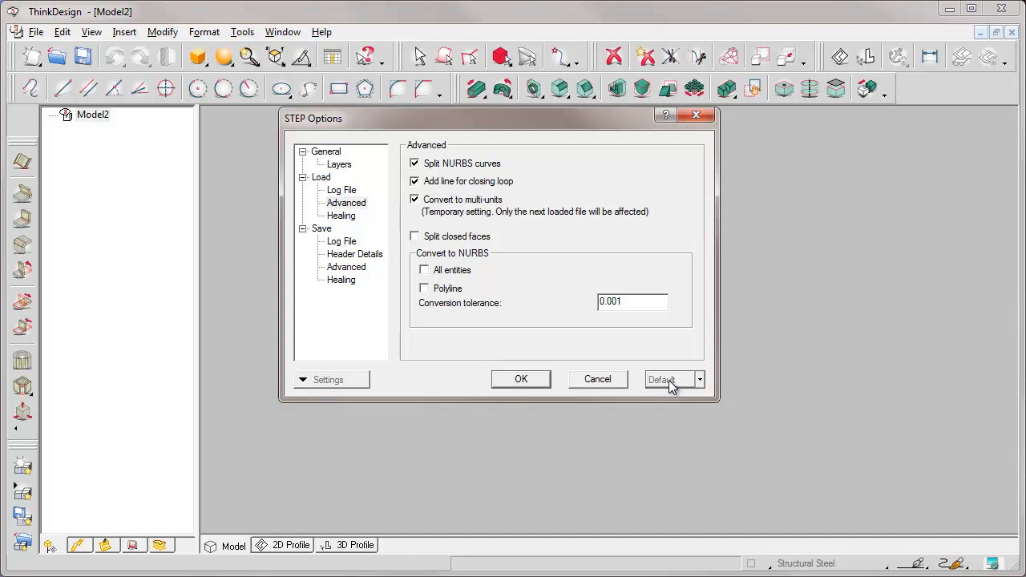
click(523, 380)
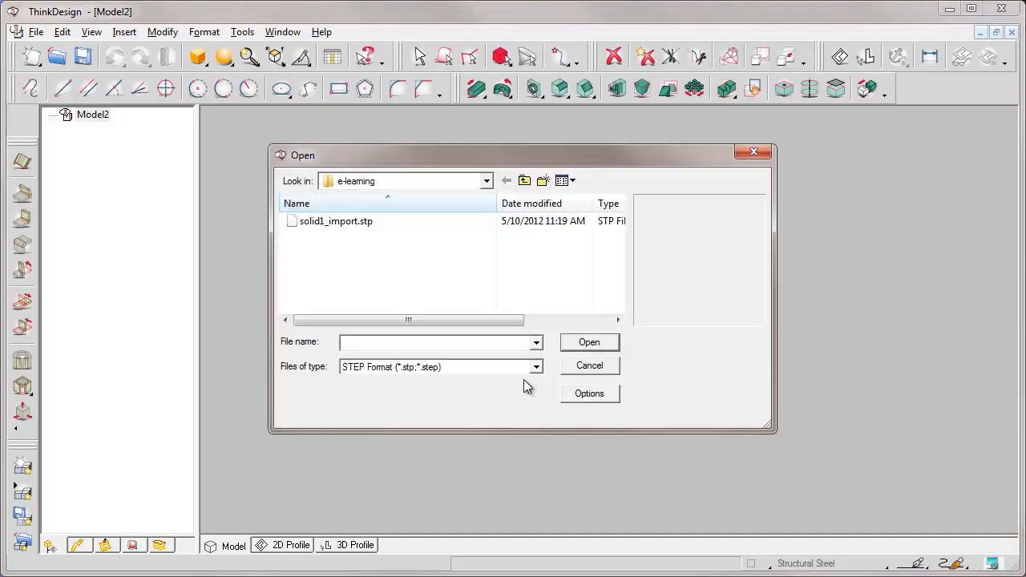
- Import solid1_import.stp into the model, transferring all entities without modifying the work plane position
text(solid1_import.stp)
click(595, 345)
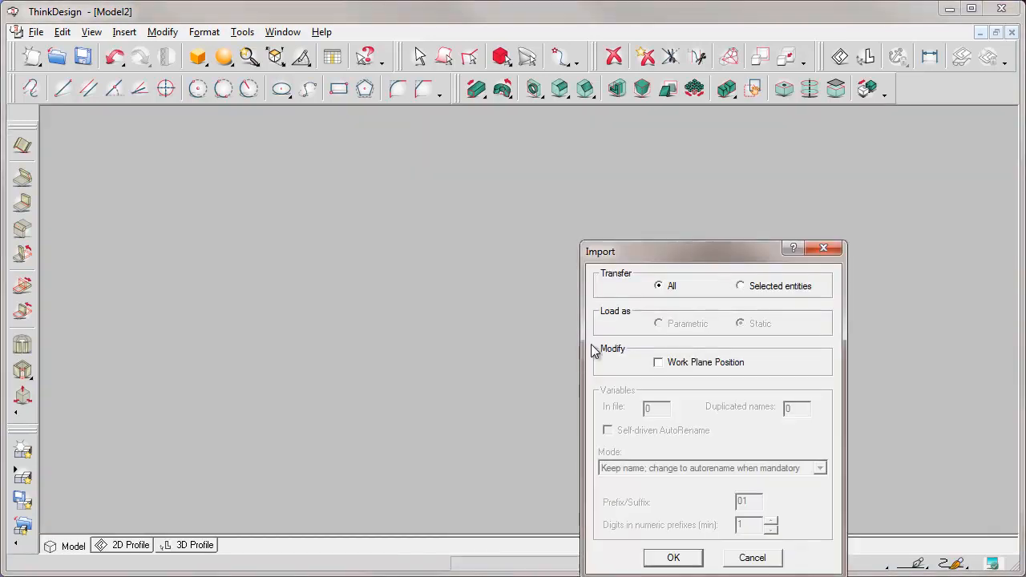
click(674, 559)
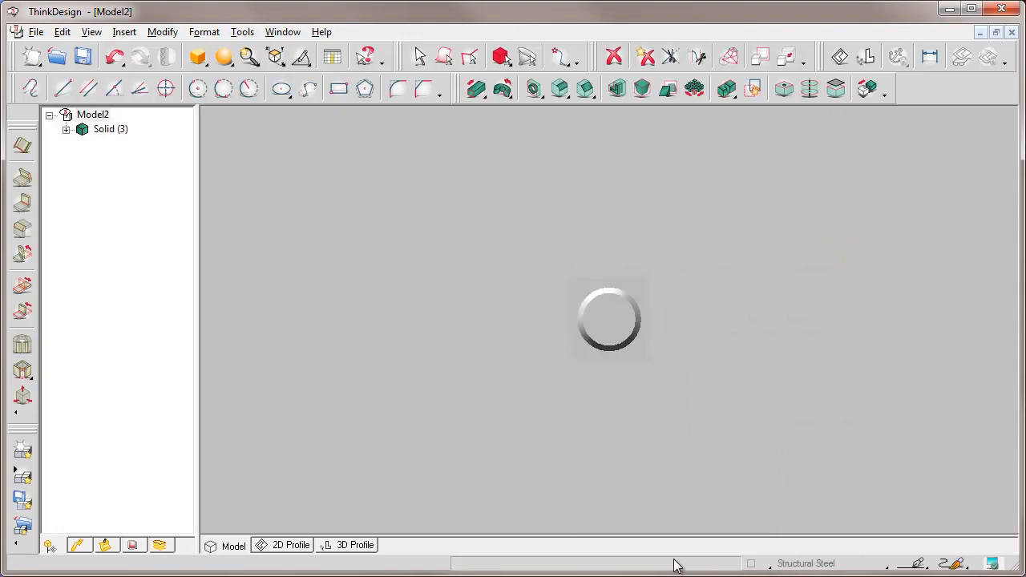
- Orient the view of the imported solid to an isometric view from above
click(276, 54)
click(306, 243)
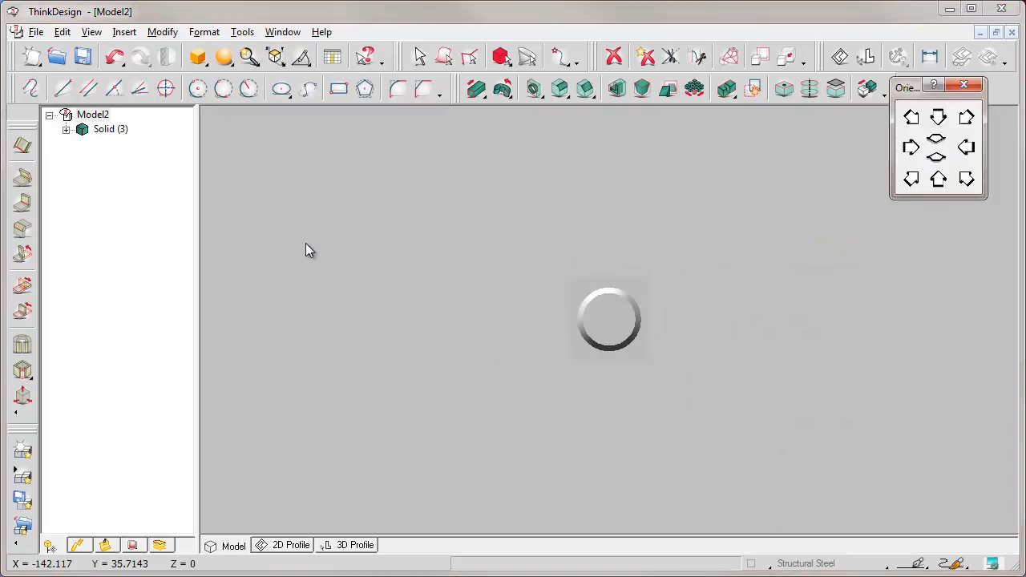
click(967, 178)
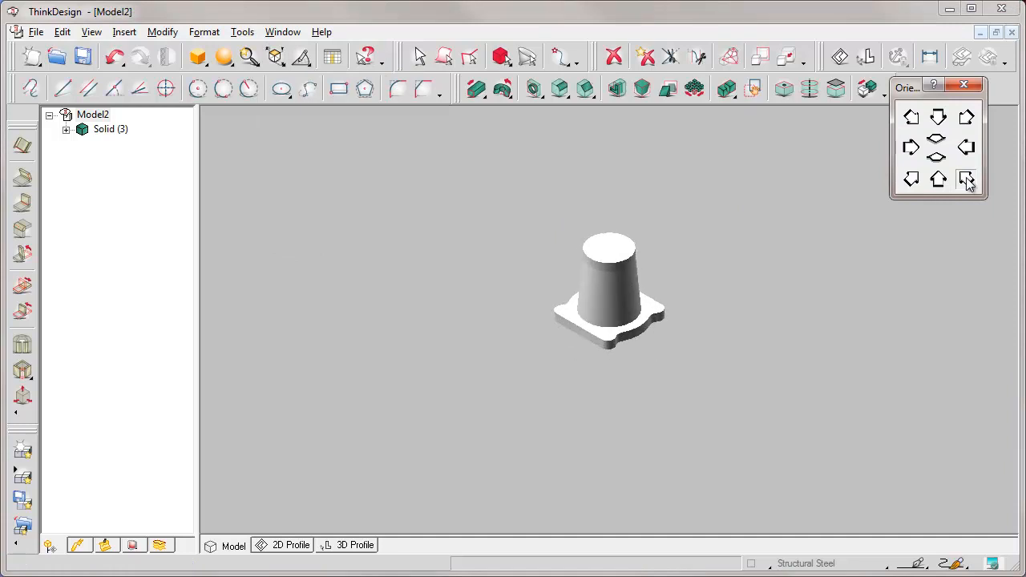
- Display the solid with High Quality + Materials rendering in Shaded View + Boundaries and fit it to the view
click(224, 63)
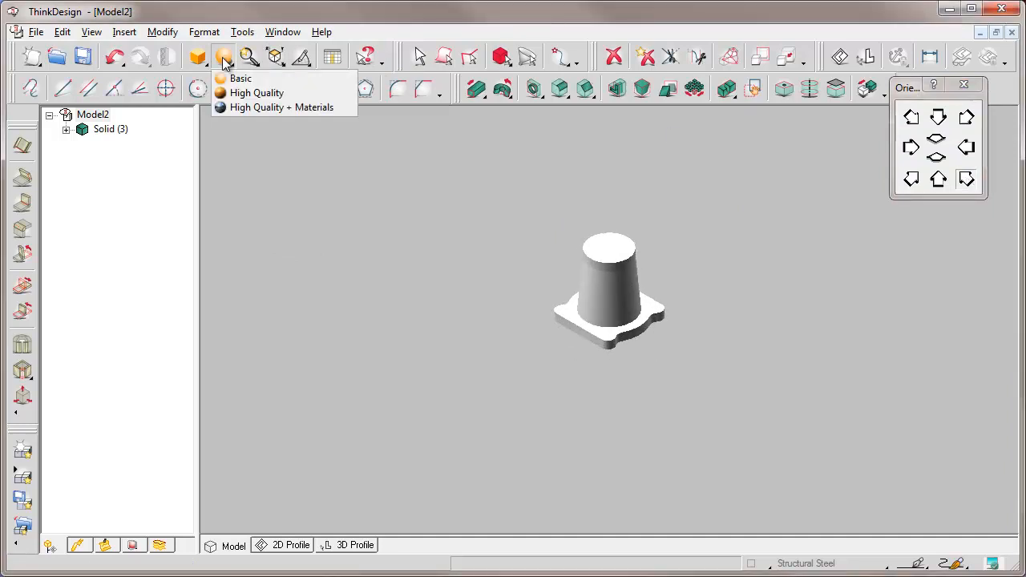
click(278, 107)
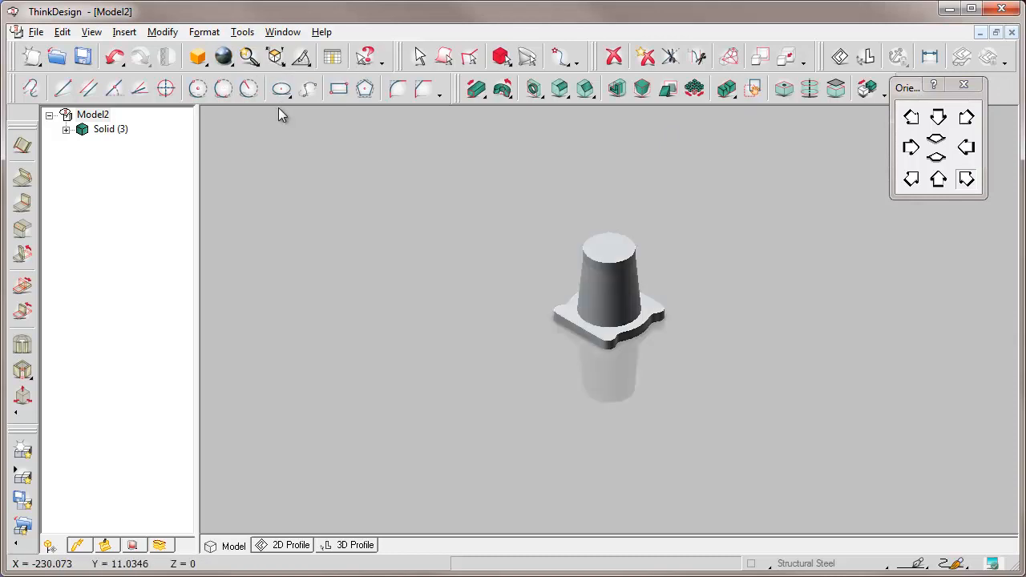
click(199, 58)
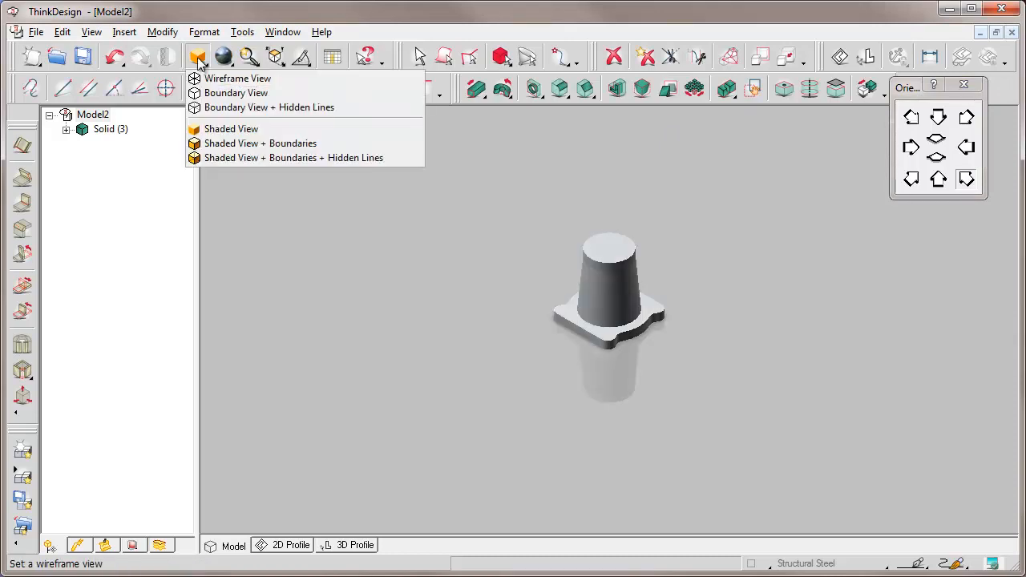
click(251, 135)
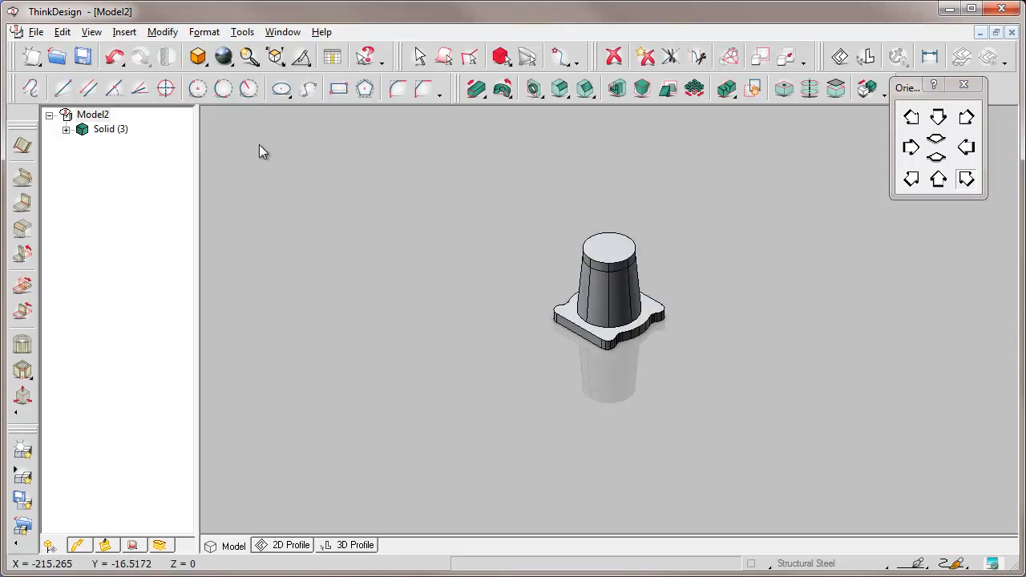
click(251, 62)
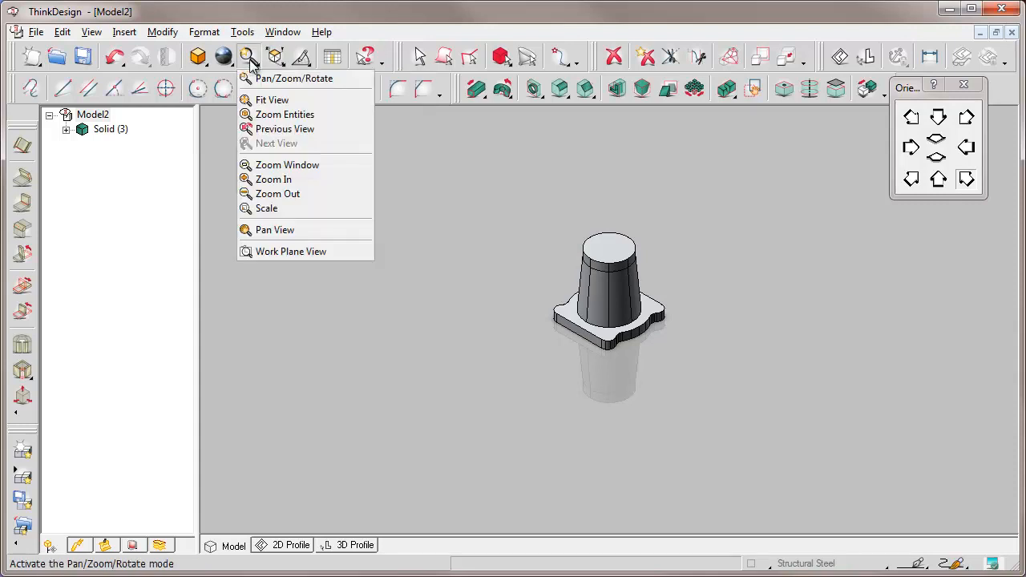
click(271, 100)
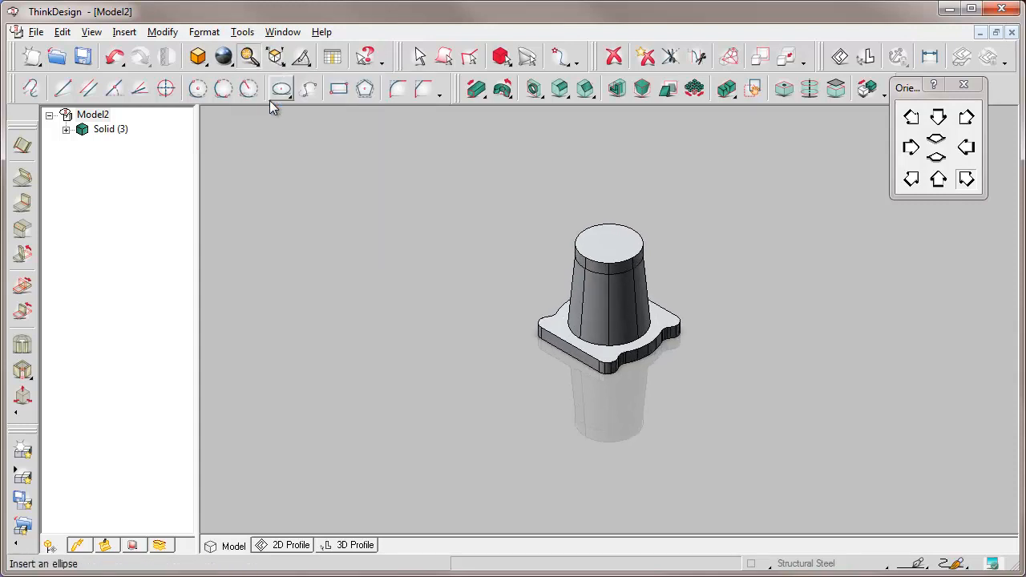
- Show the solid in Wireframe View and return it to Shaded View + Boundaries
click(198, 59)
click(233, 79)
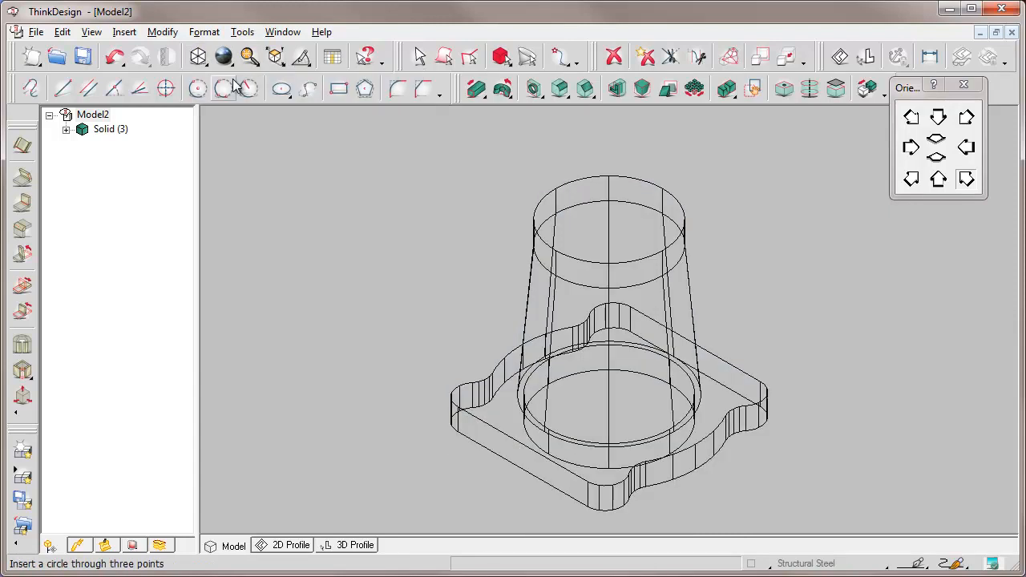
click(198, 60)
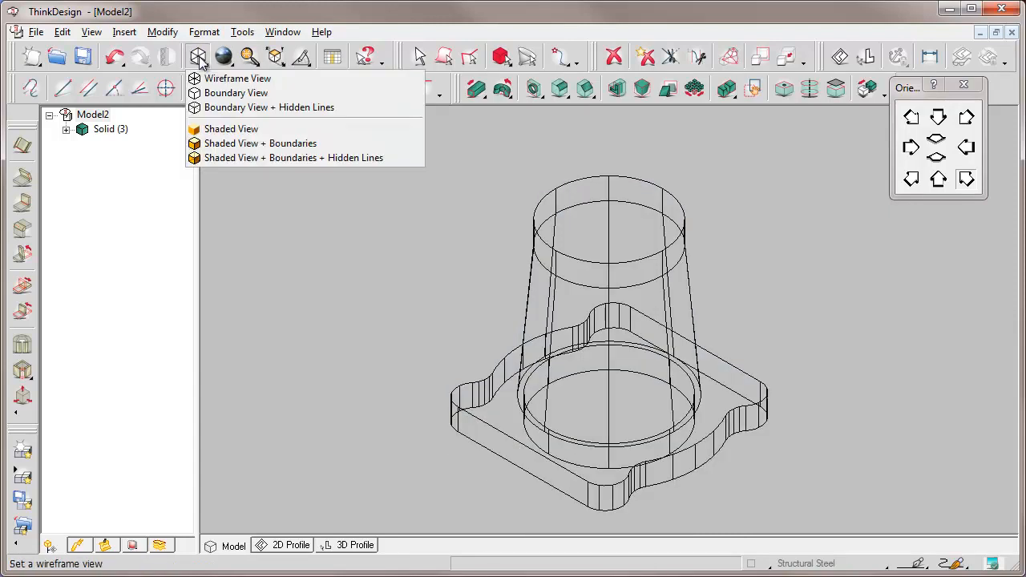
click(259, 142)
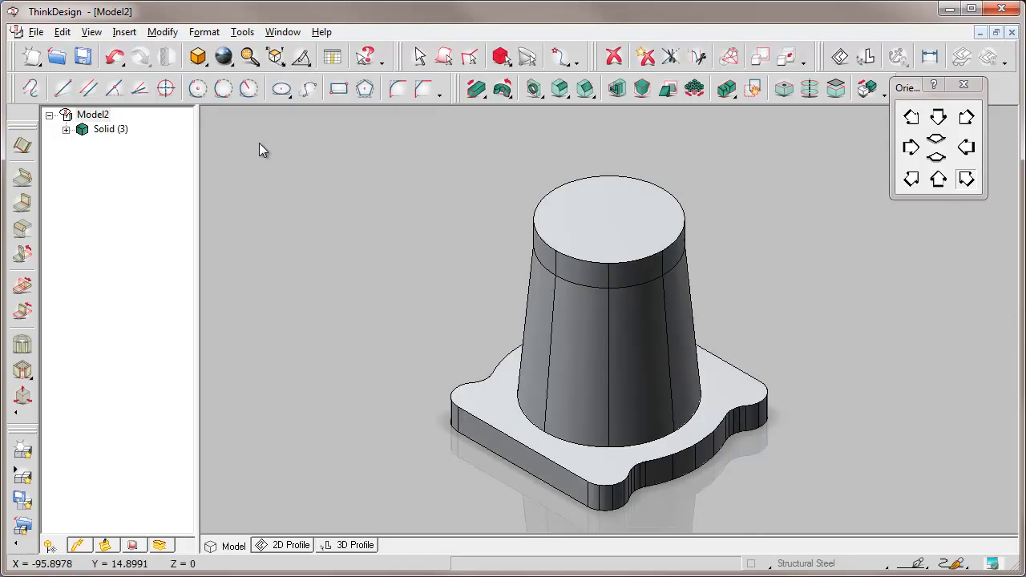
- Inspect the part from below and highlight the static solid listed under the imported solid in the model tree
middle_drag(413, 340, 430, 260)
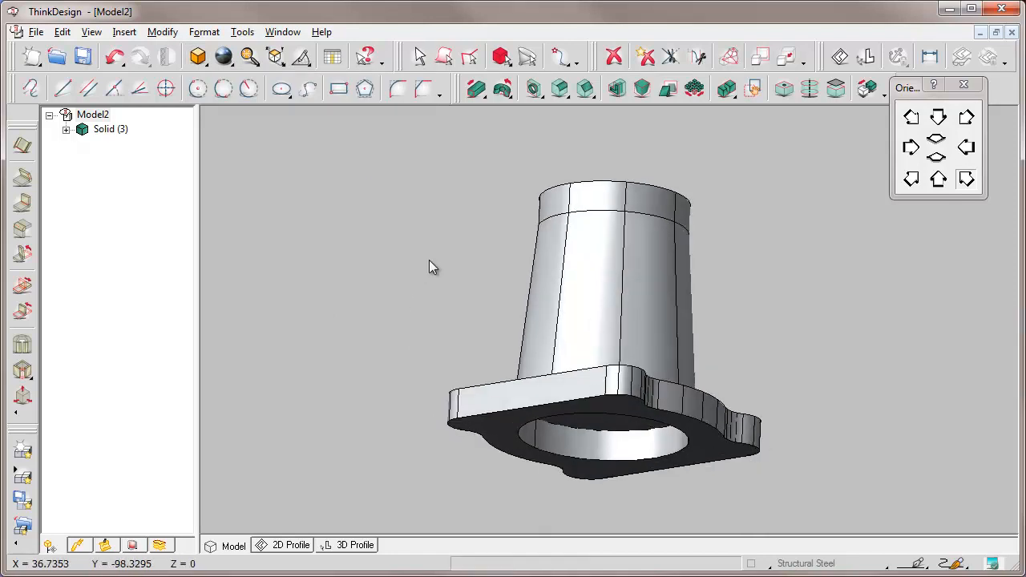
click(66, 129)
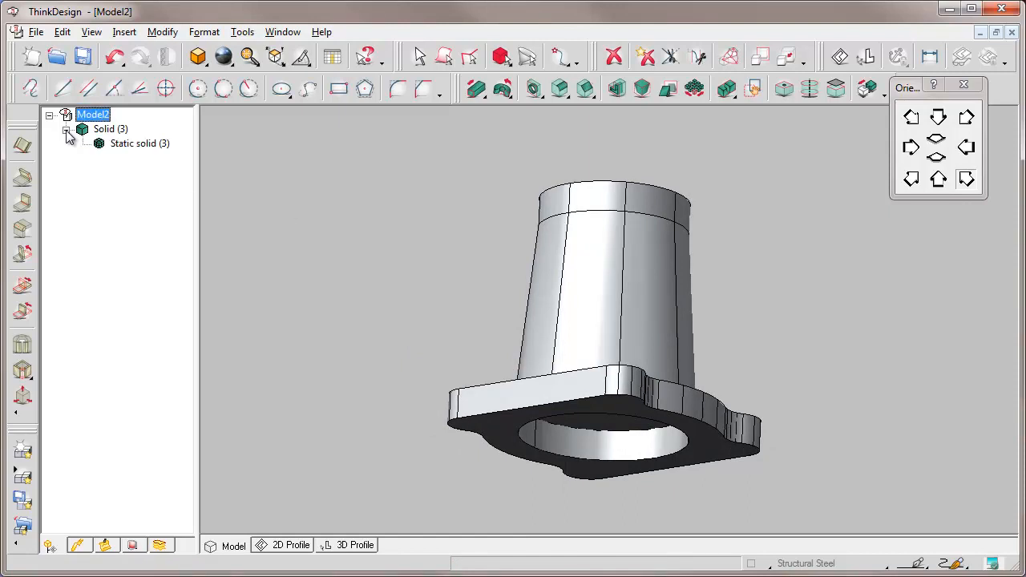
click(124, 143)
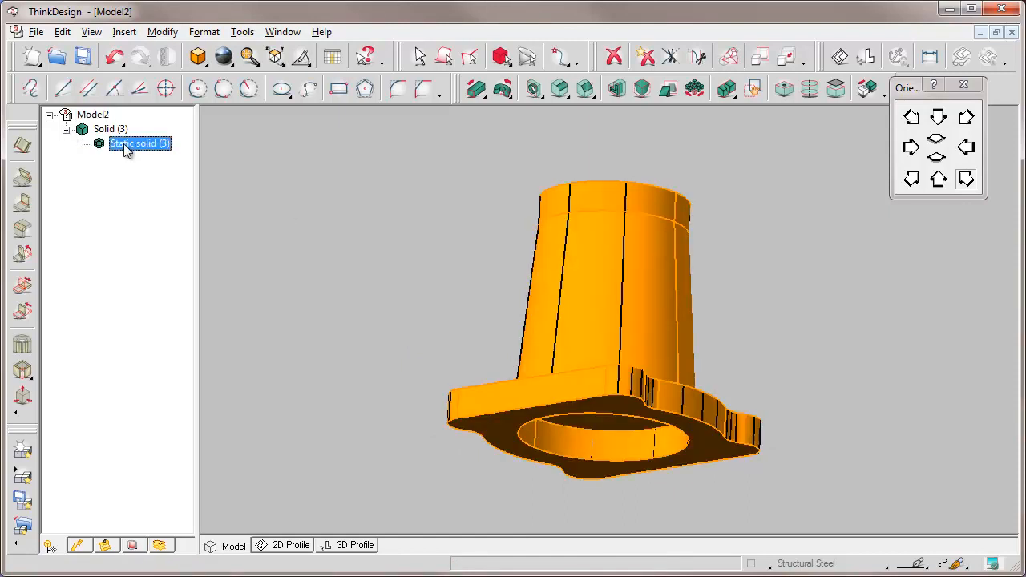
click(213, 158)
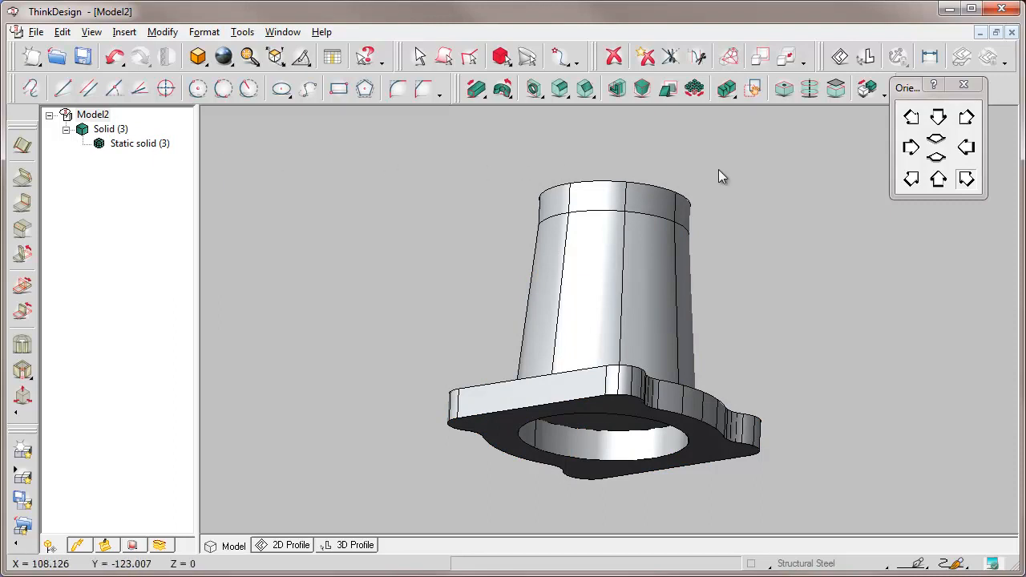
- Start a simple Thru all hole on the circular top face, with the screw option off and the axis option on
click(967, 181)
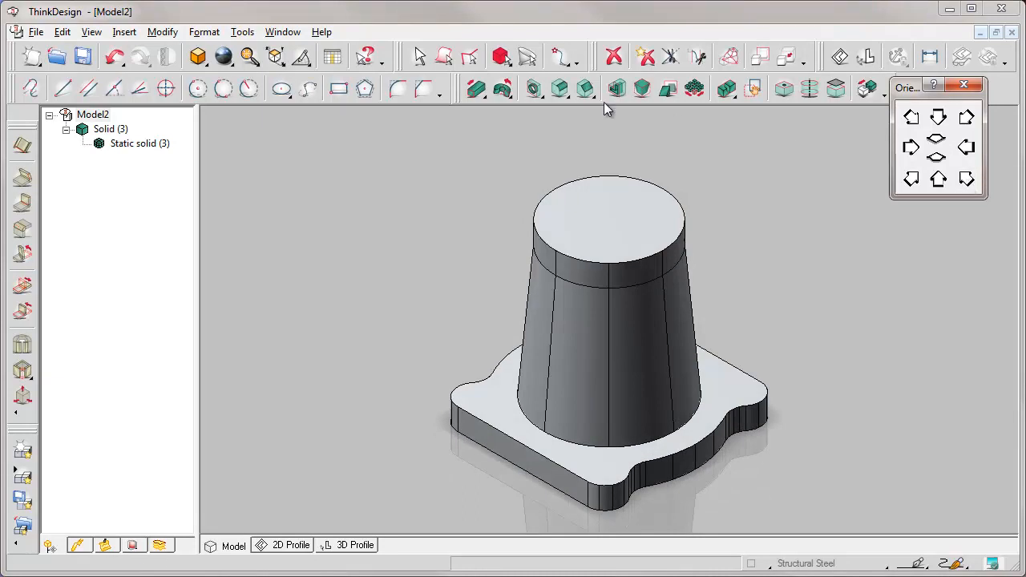
click(534, 88)
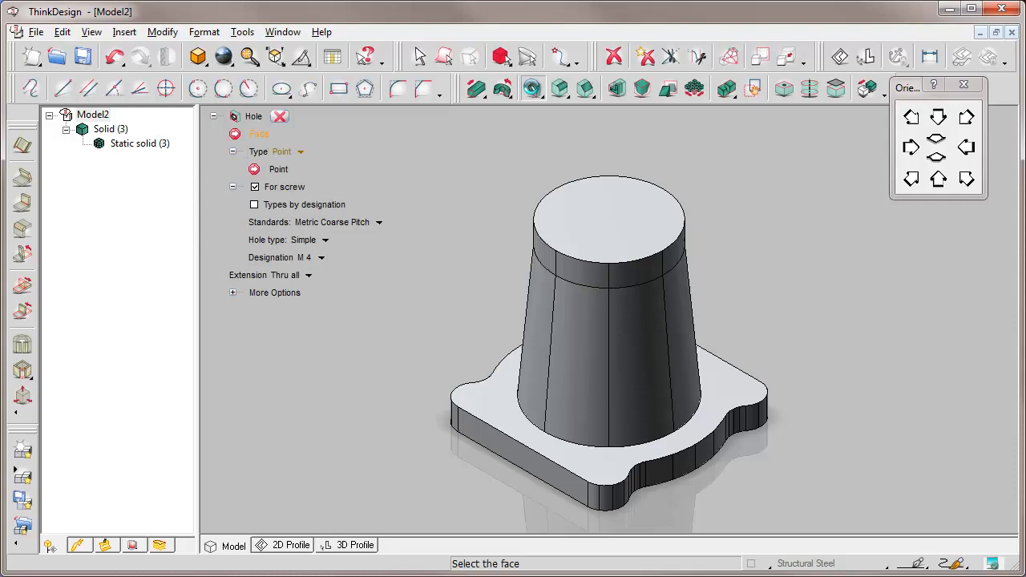
click(601, 215)
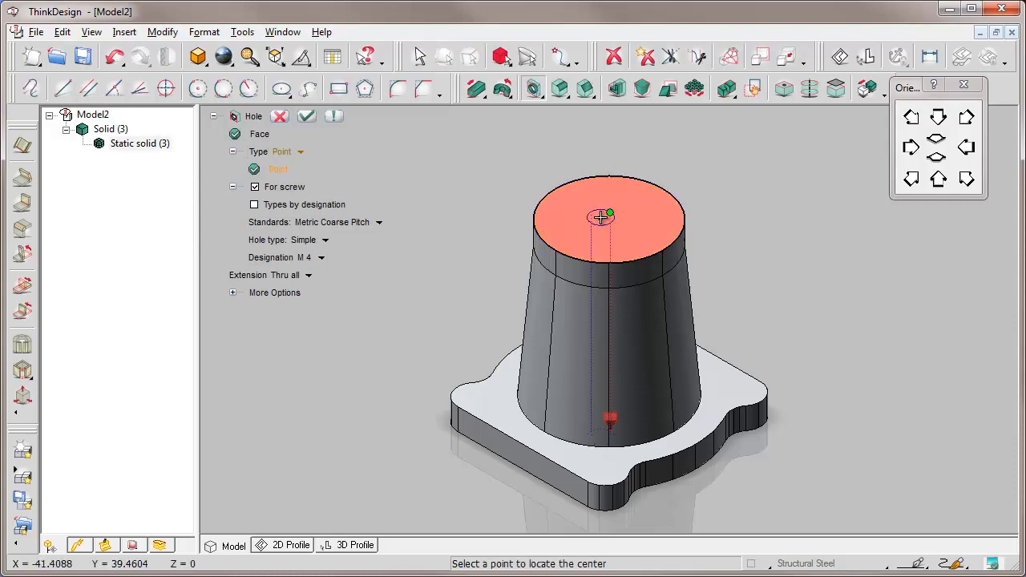
click(255, 187)
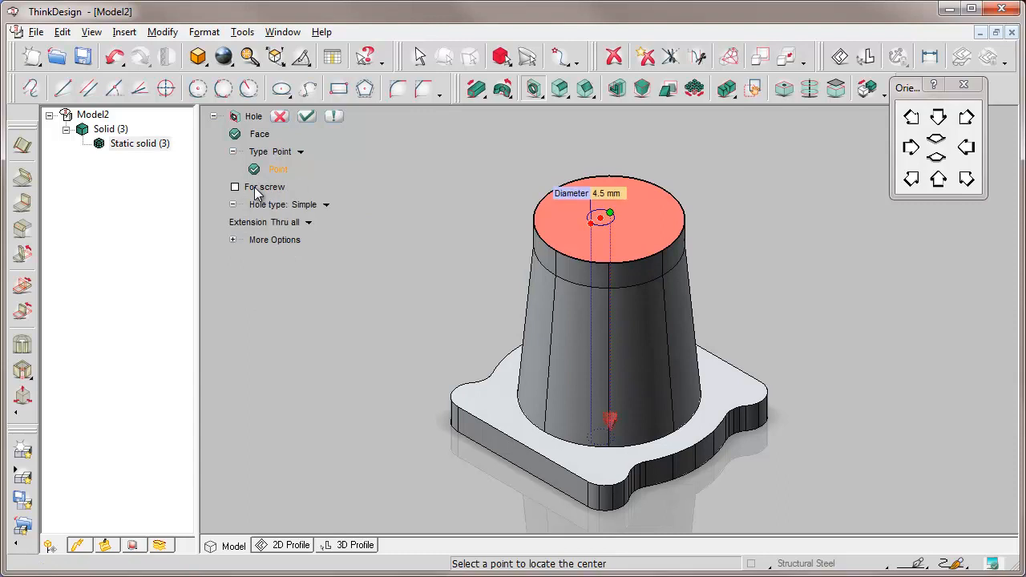
click(233, 240)
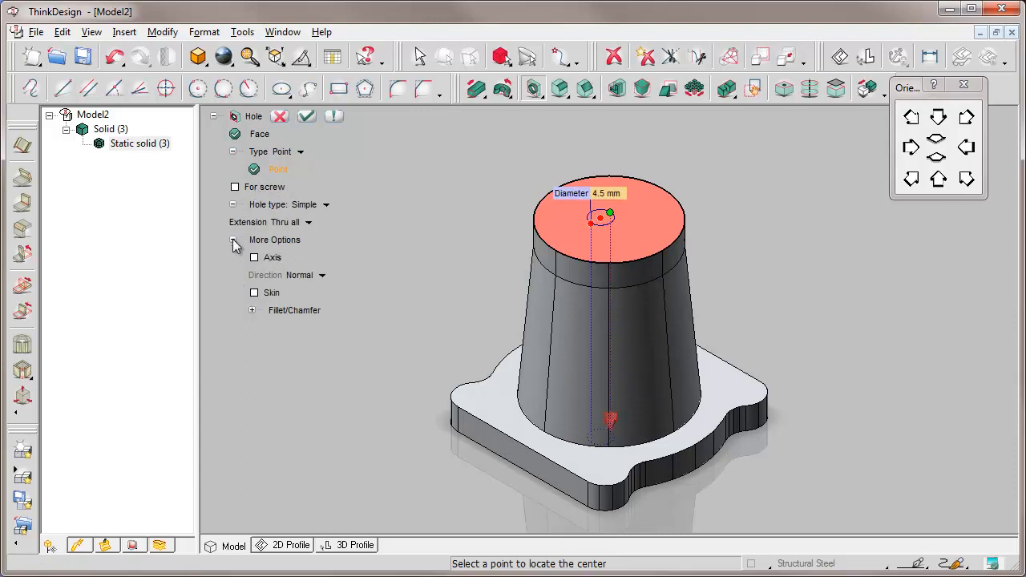
click(255, 257)
- Set the top-face hole's diameter to 18 mm, center it on the circular edge's arc center, and create it
click(598, 194)
text(18)
click(562, 59)
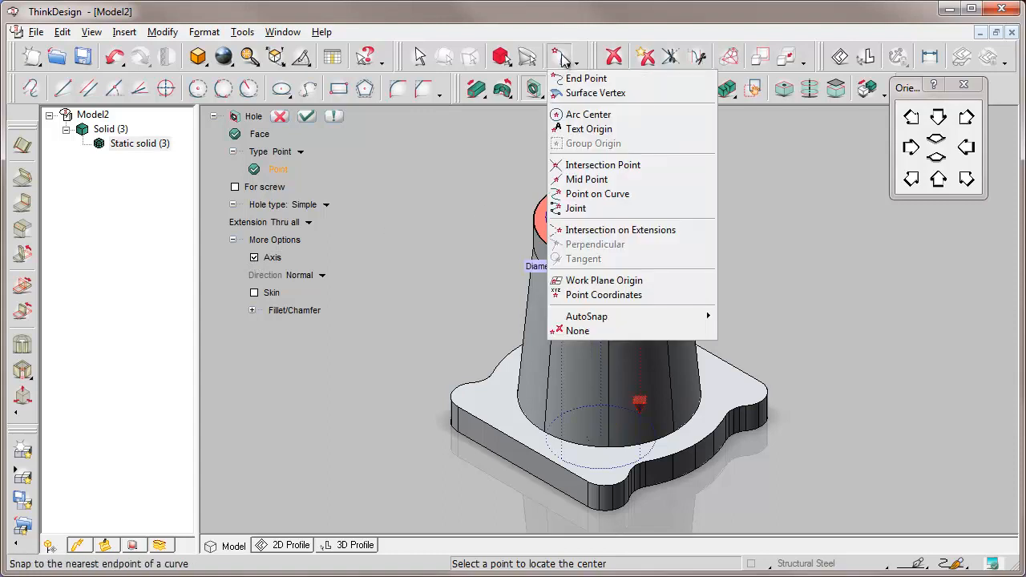
click(583, 115)
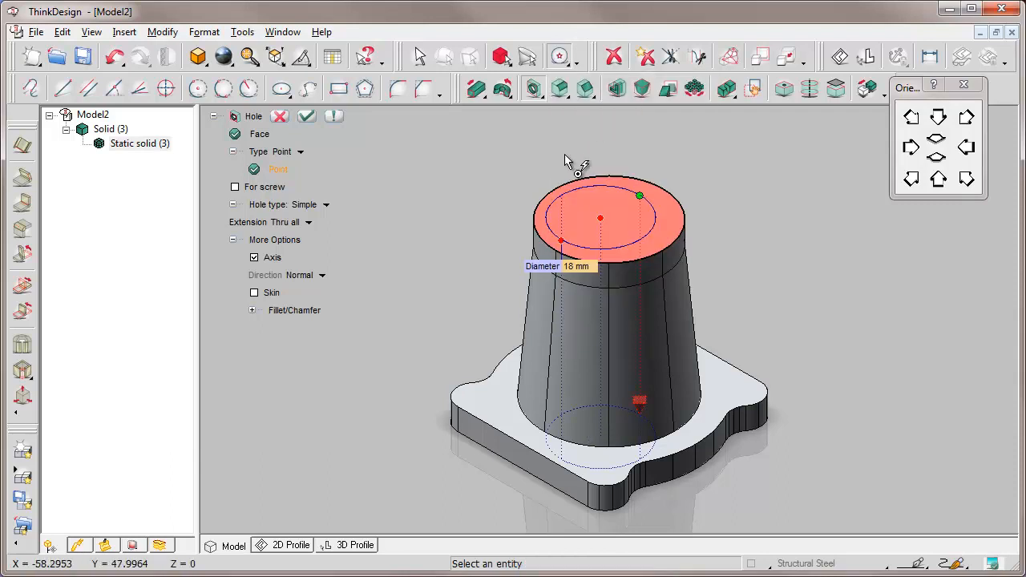
click(538, 220)
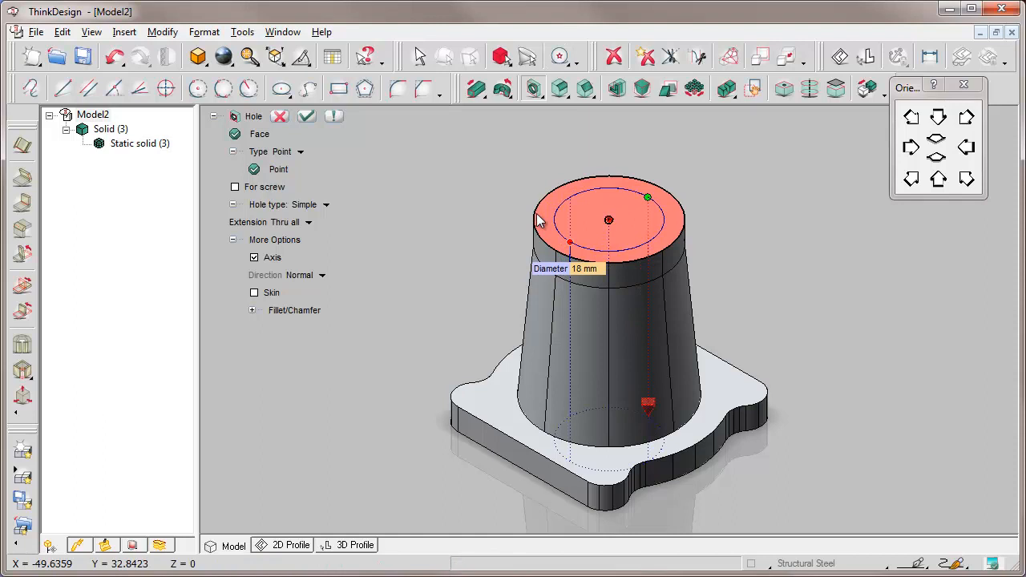
click(307, 117)
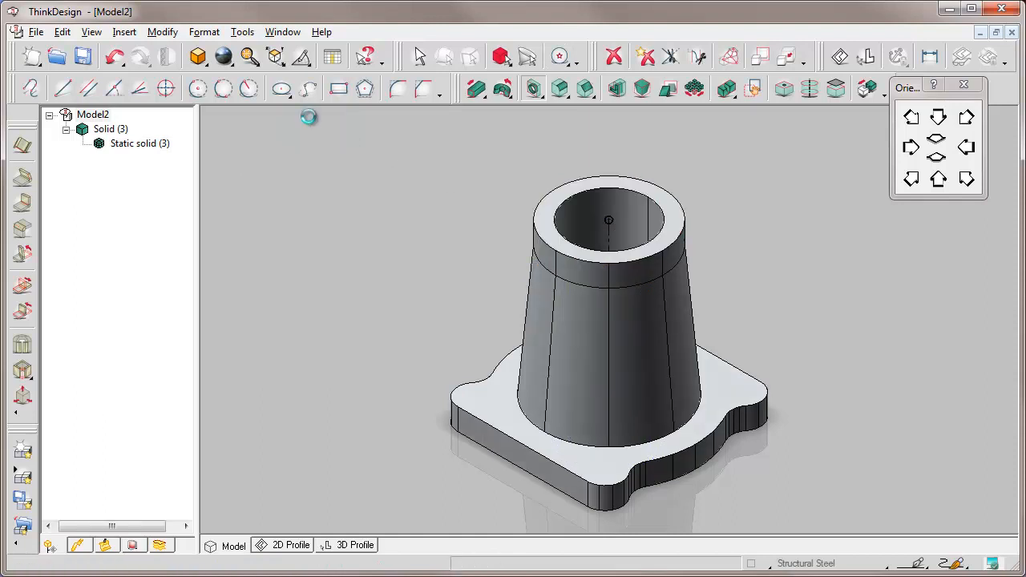
- Start a simple Thru all hole for an M 4 Metric Coarse Pitch screw on the base flange's upper face, without an axis
click(533, 88)
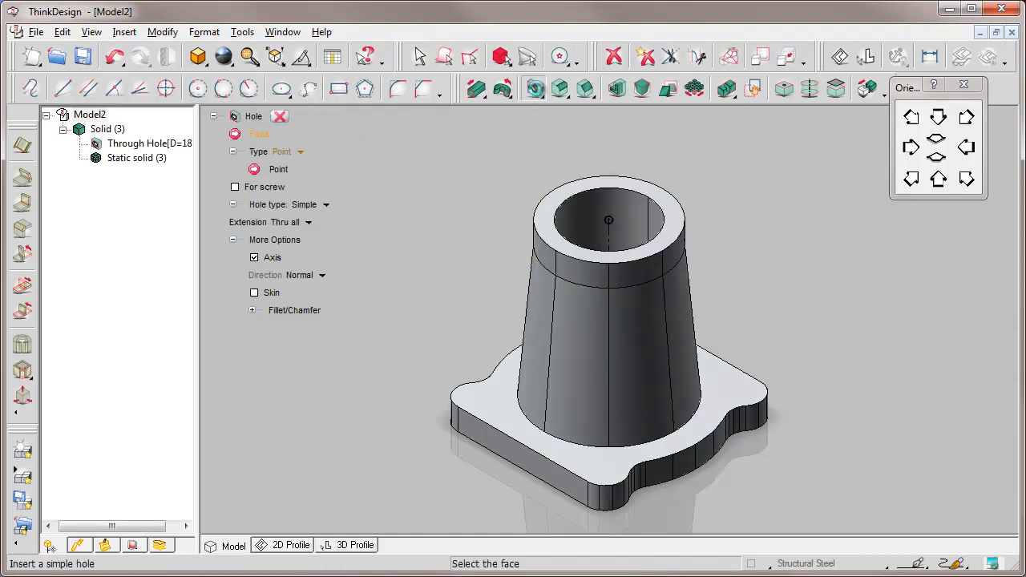
click(604, 475)
click(254, 258)
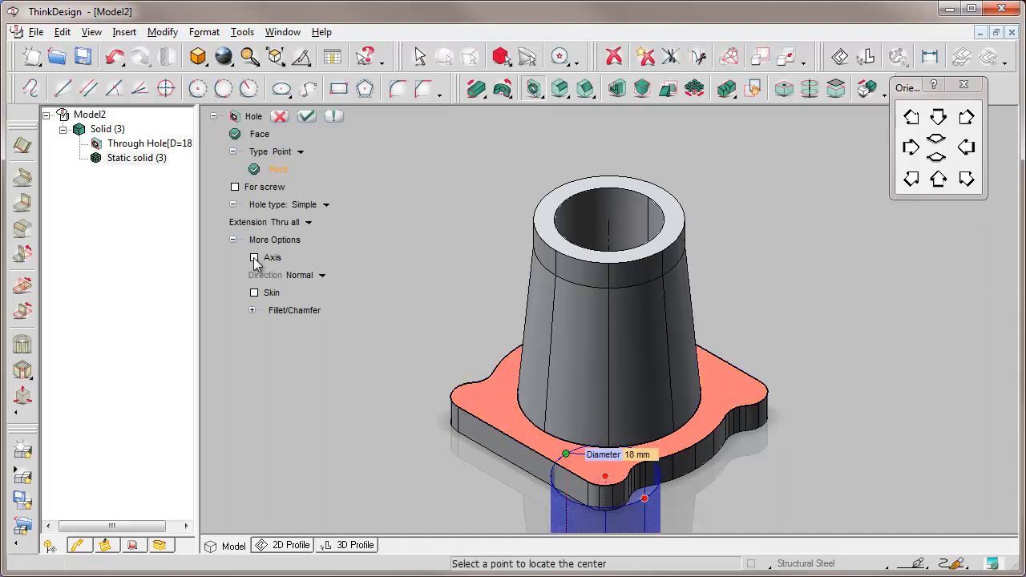
click(235, 187)
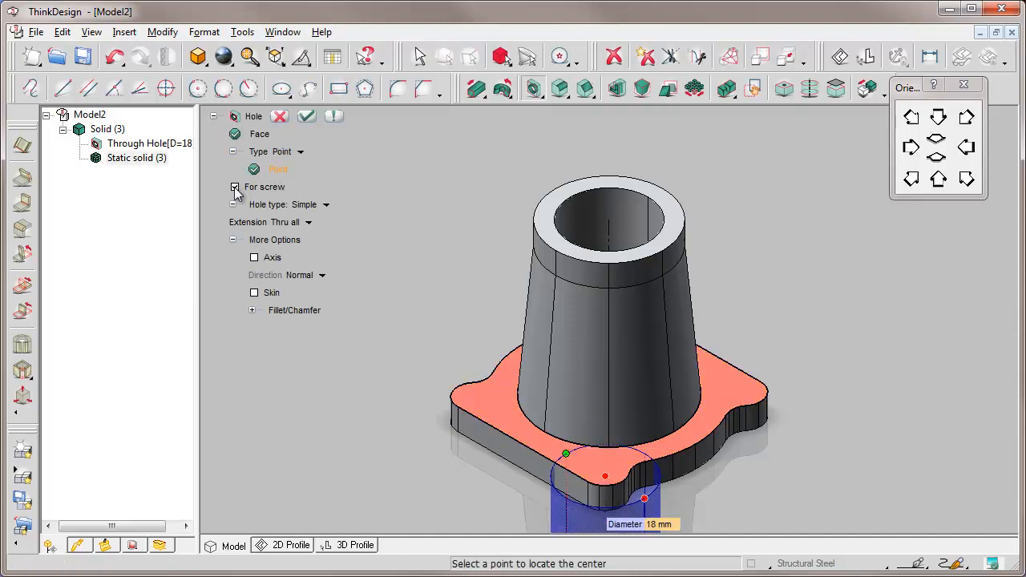
click(326, 258)
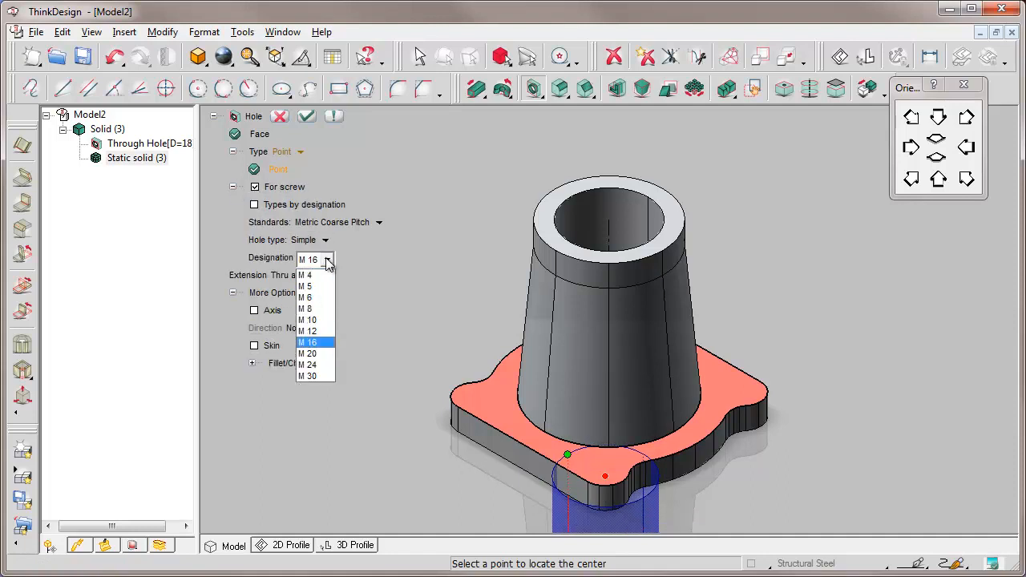
click(310, 275)
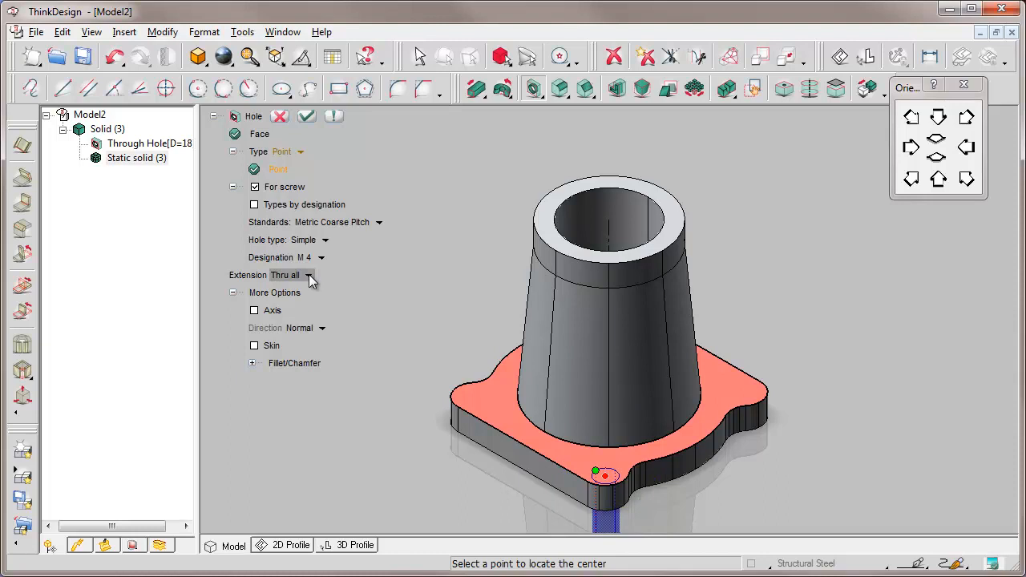
- Center the M 4 hole on the arc center of the flange's front rounded corner and create it
click(562, 60)
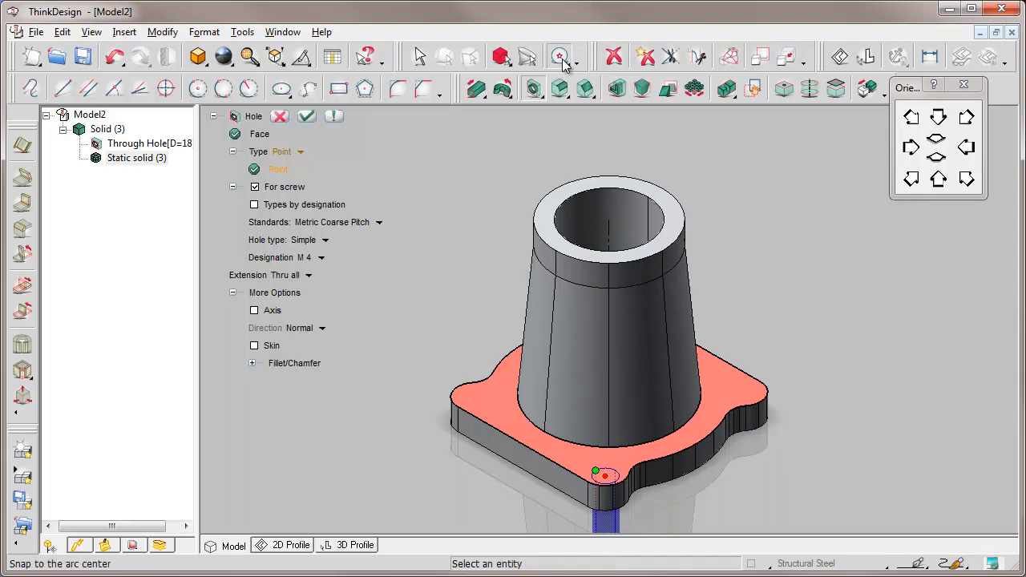
click(618, 483)
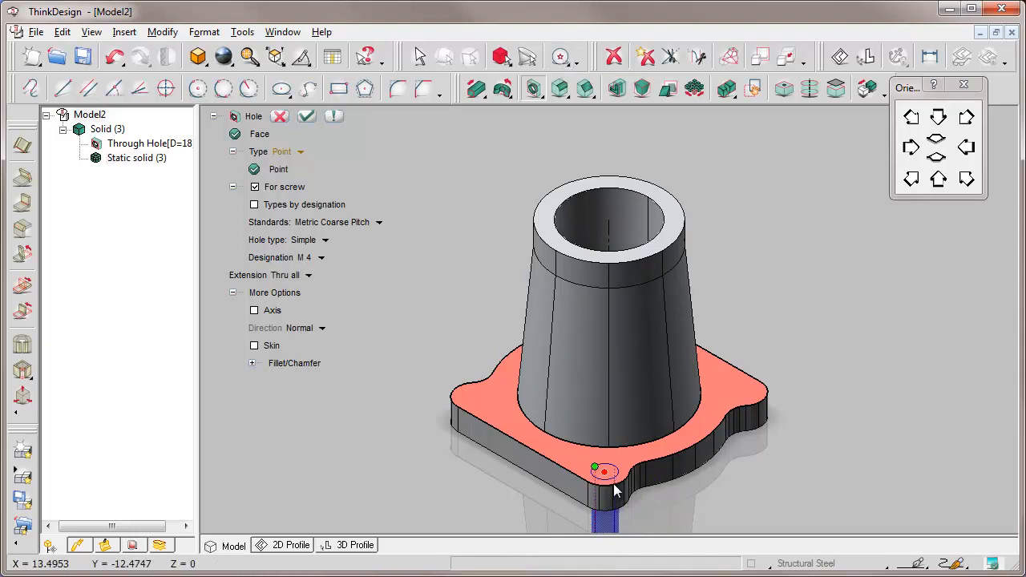
click(307, 117)
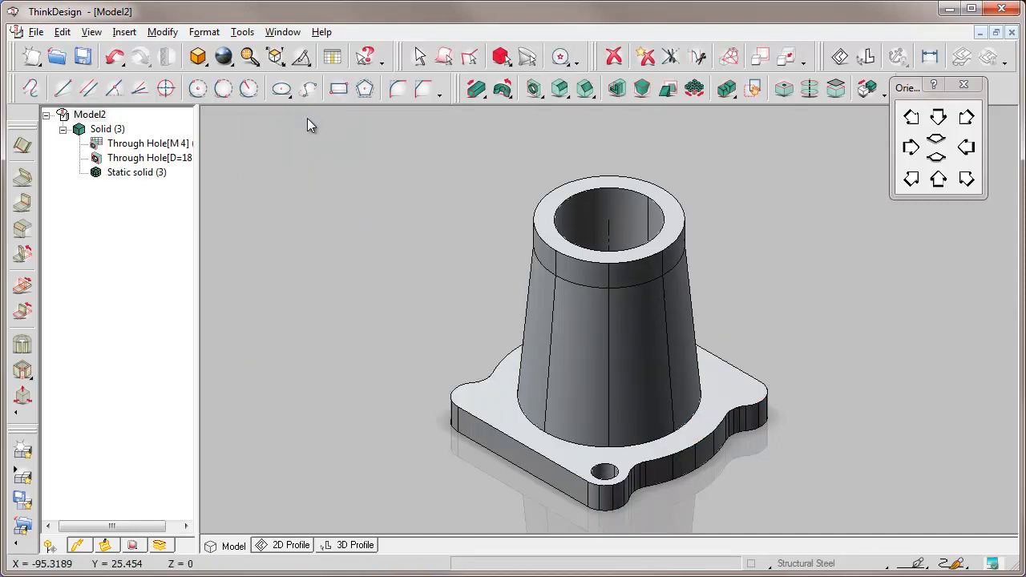
- Turn on the work plane display in the Reference Systems options and set the planes' appearance to None
click(248, 33)
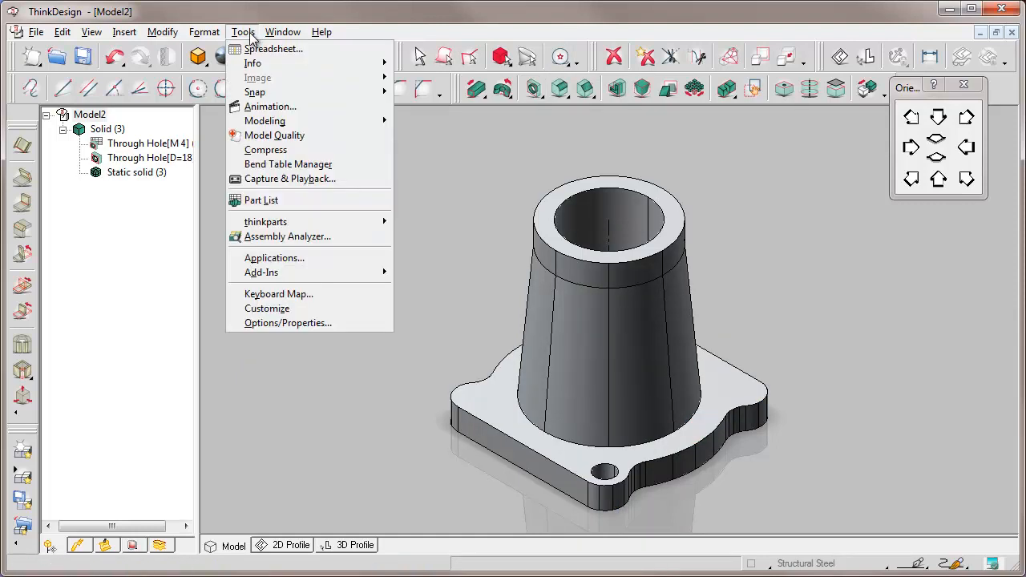
click(312, 309)
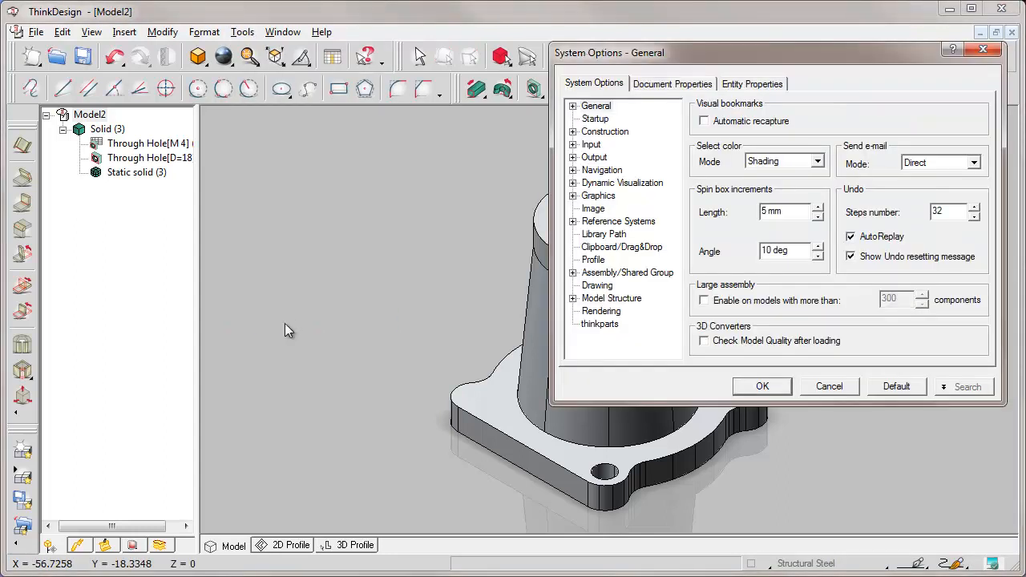
click(619, 222)
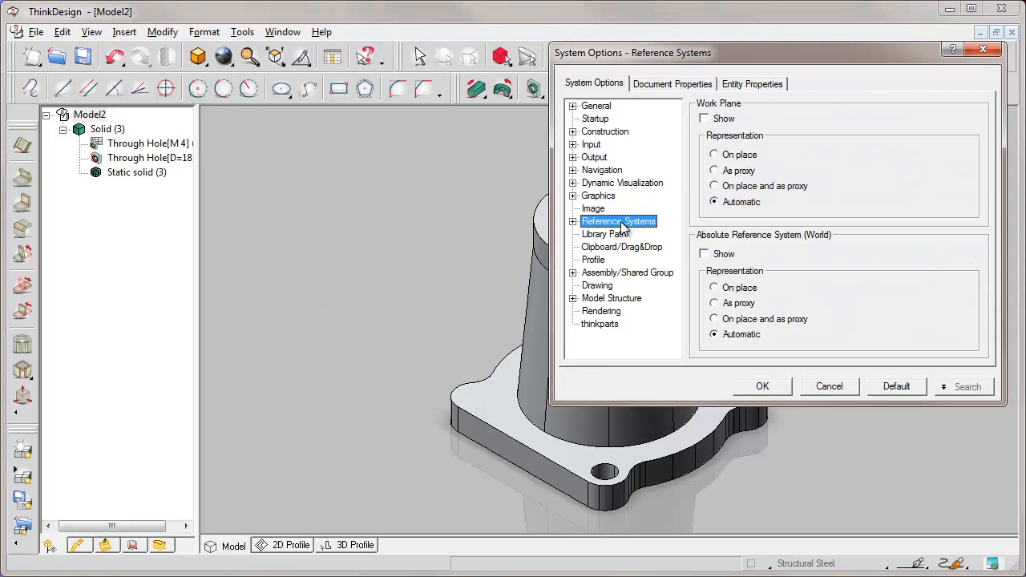
click(705, 119)
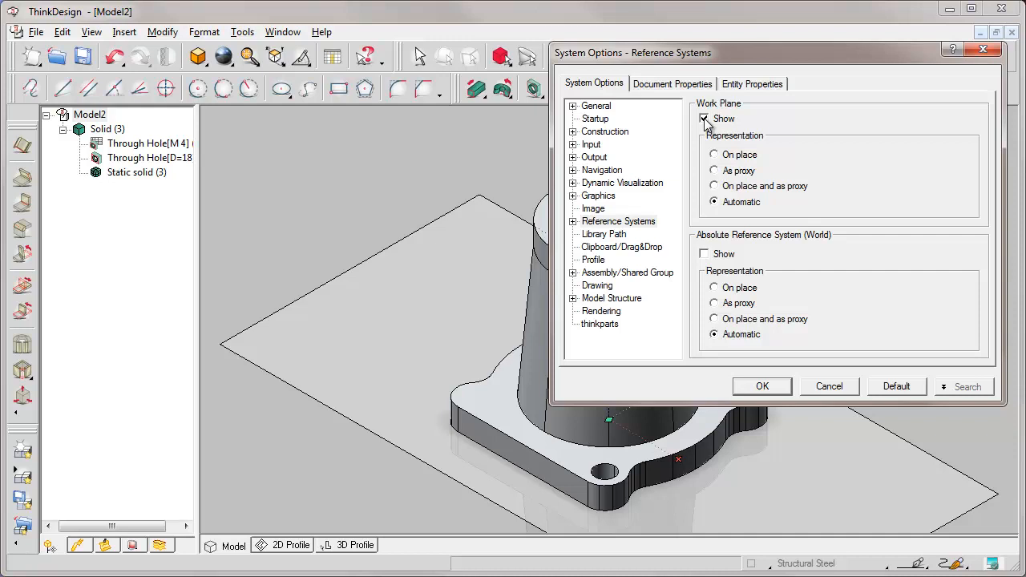
click(574, 222)
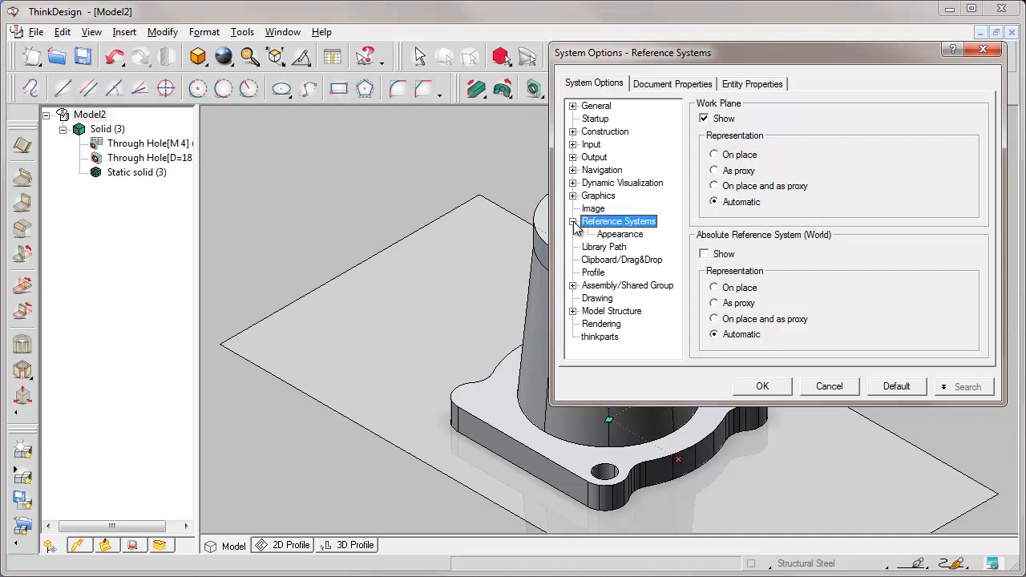
click(622, 236)
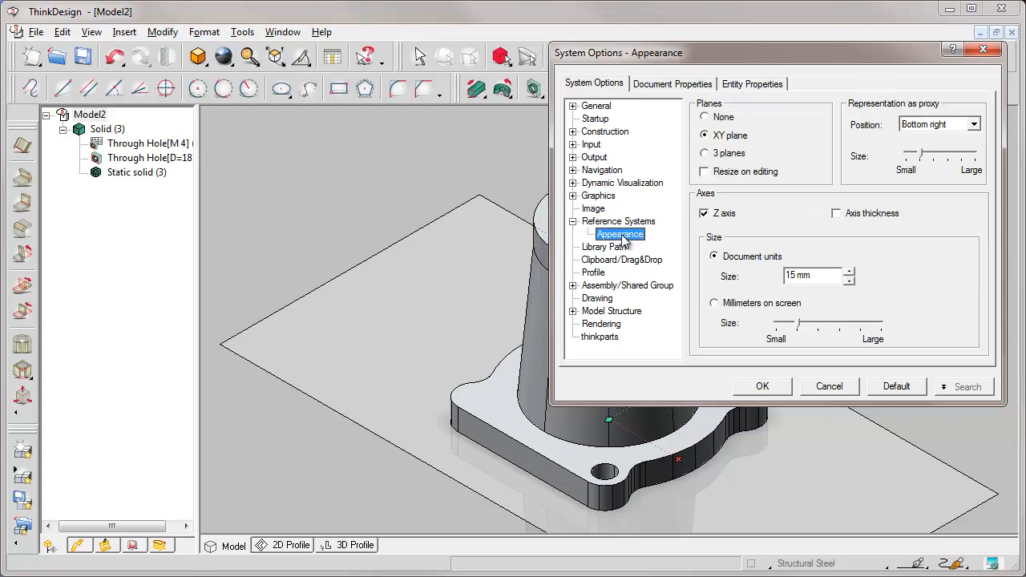
click(705, 117)
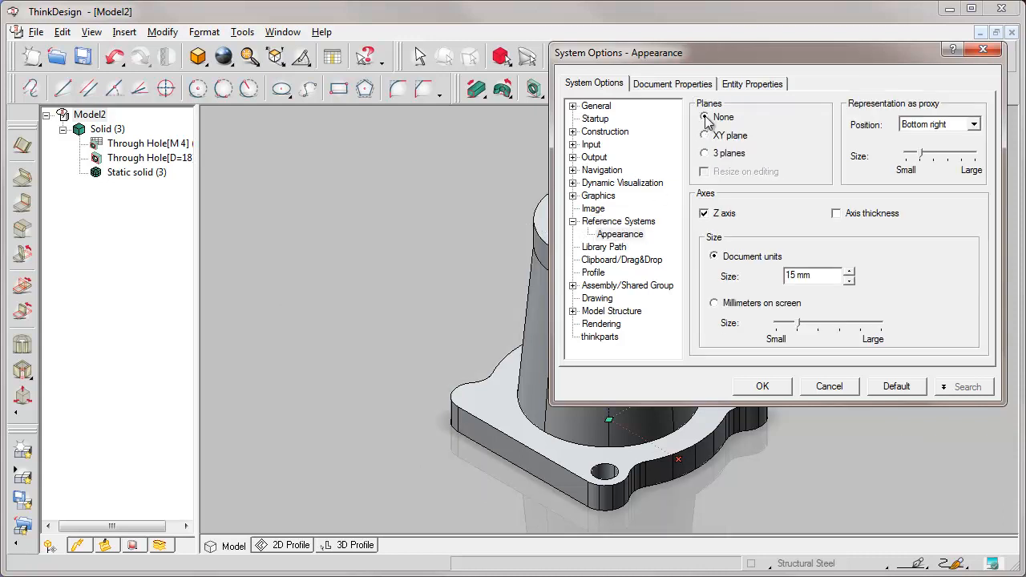
click(762, 387)
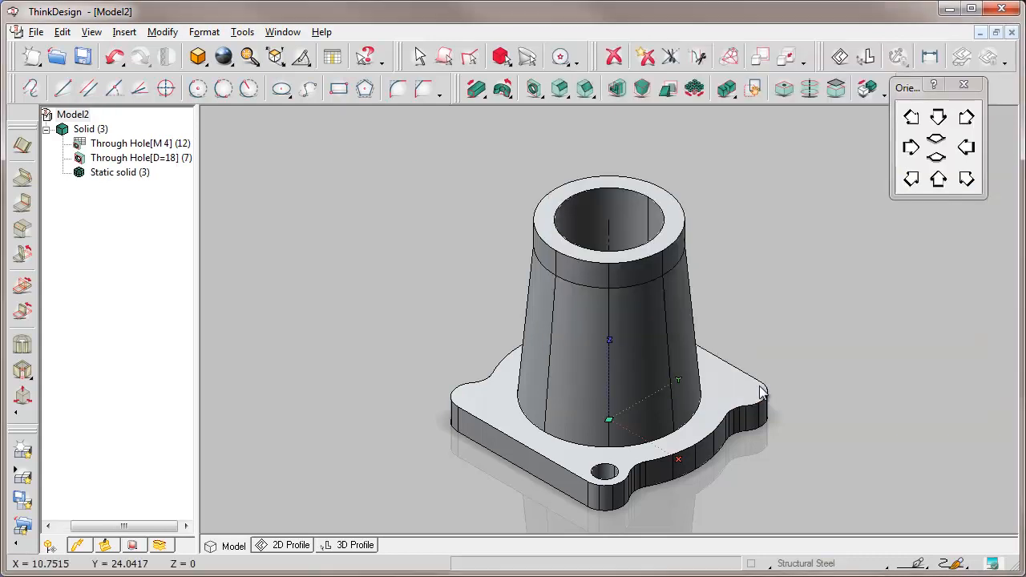
- Check the axes from above, return to the isometric view, and start a solid pattern with the M 4 hole as base entity
click(939, 117)
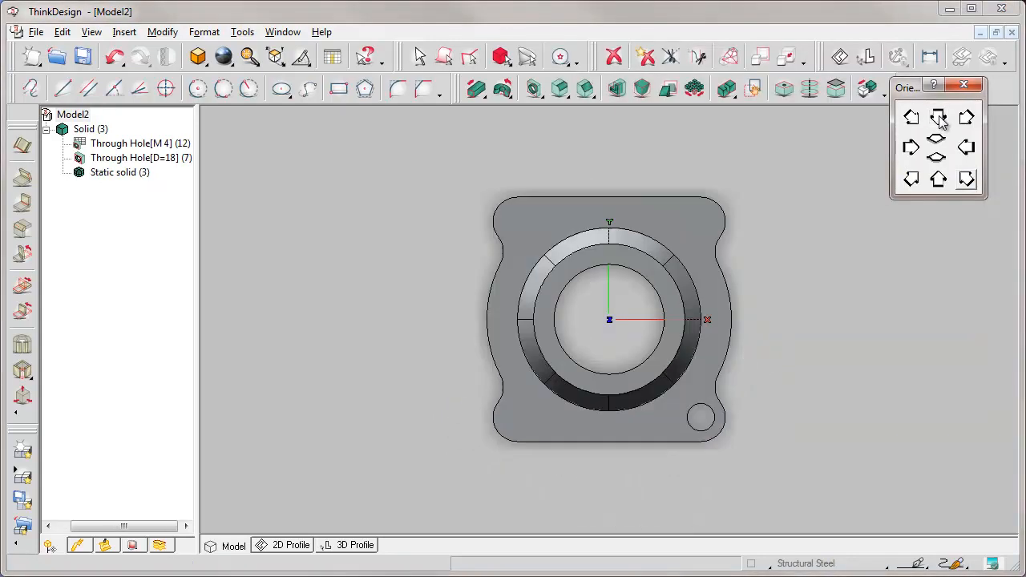
click(967, 179)
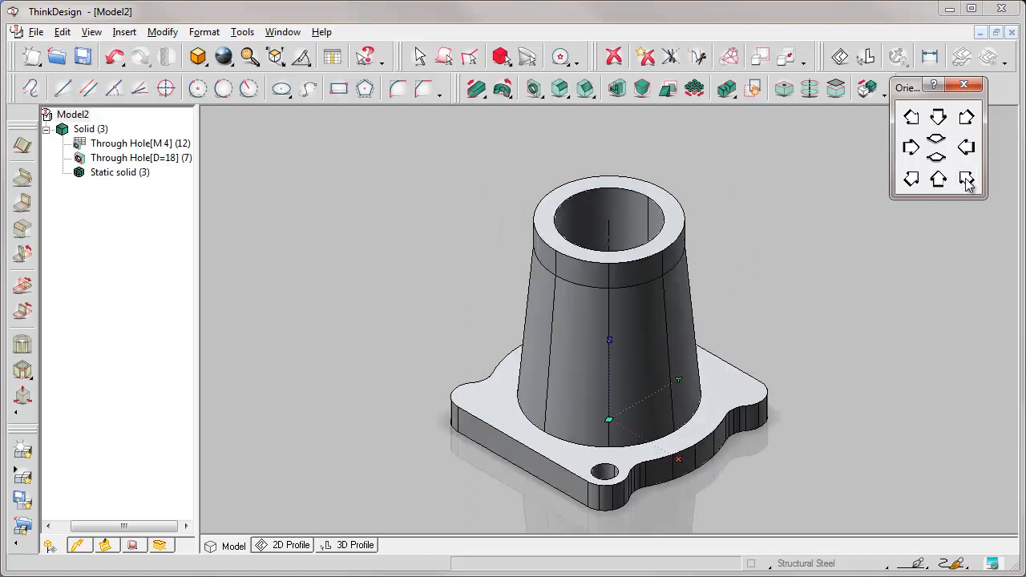
click(694, 88)
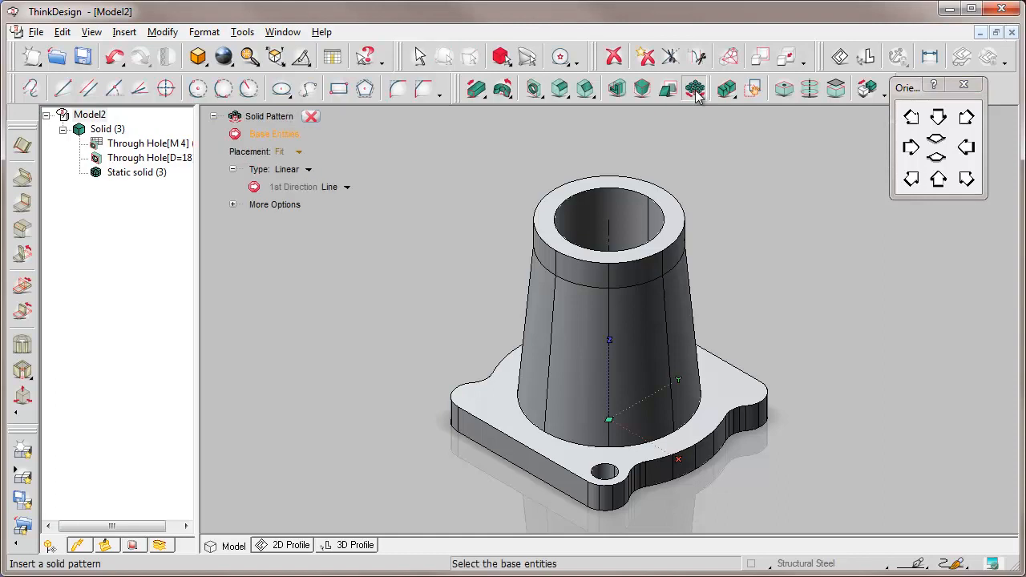
click(612, 471)
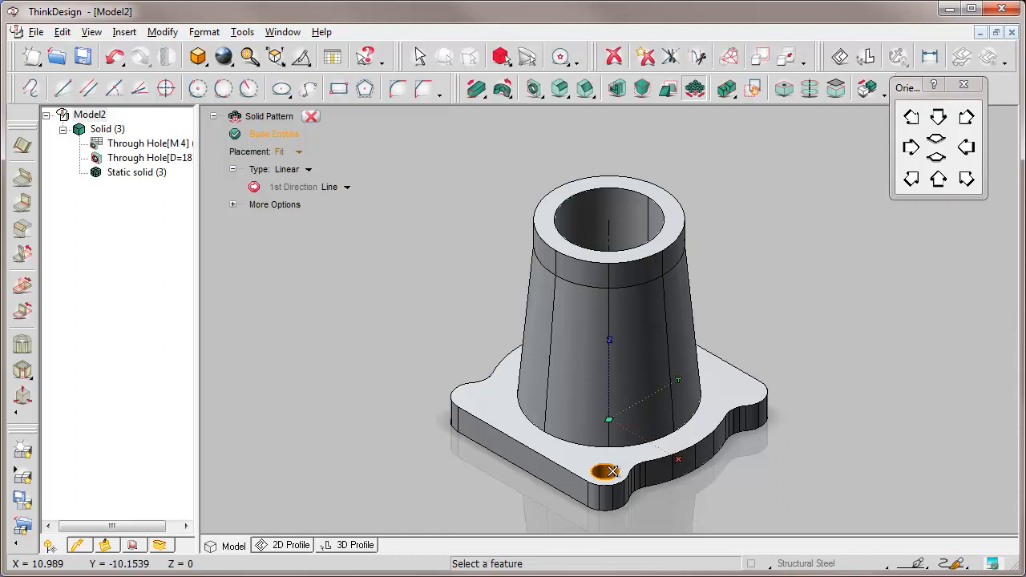
right_click(411, 303)
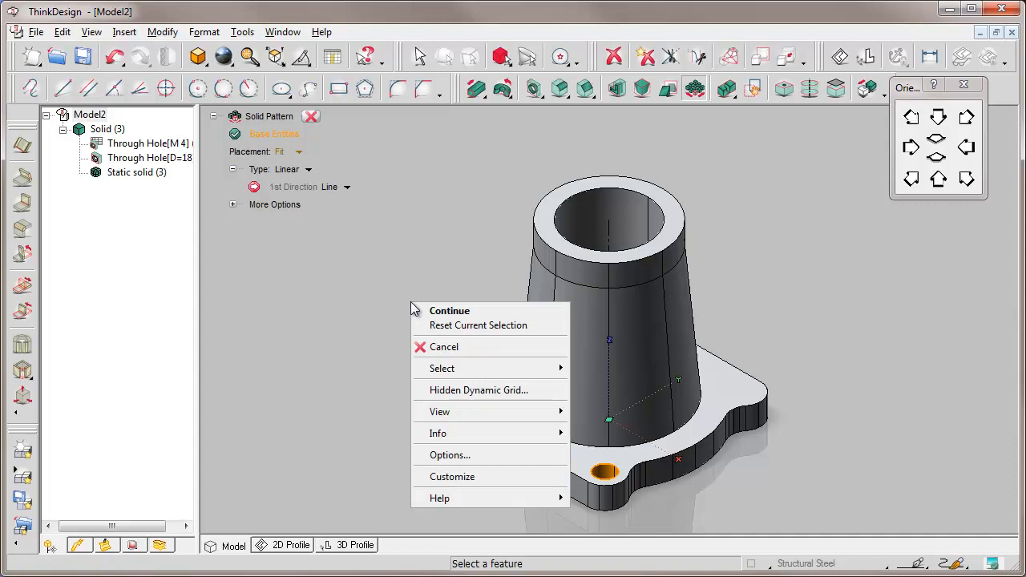
click(446, 311)
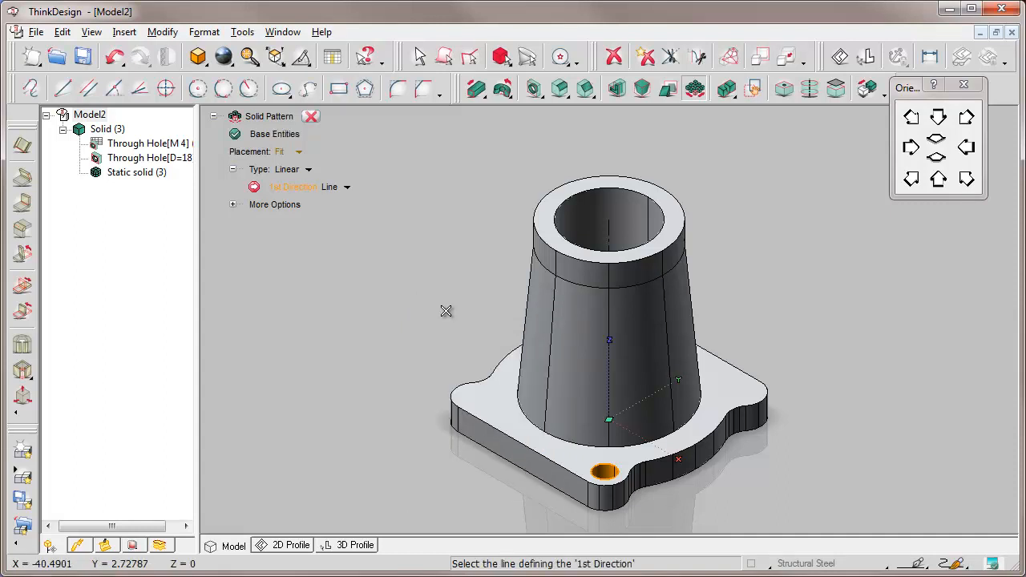
- Make the pattern Linear-linear and run its first direction along the flange's straight front edge with a 30 mm extension and 2 copies
click(310, 172)
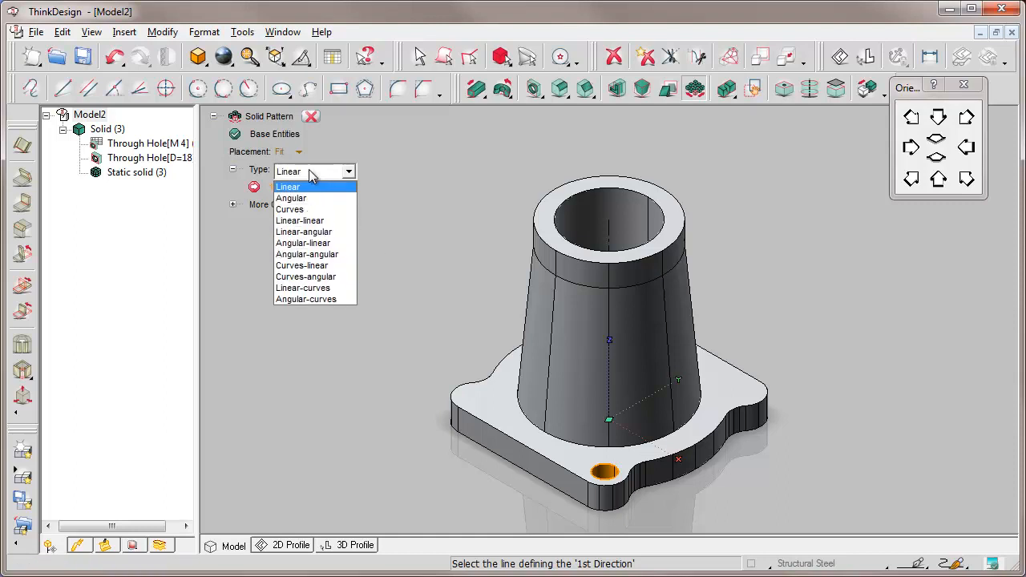
click(302, 221)
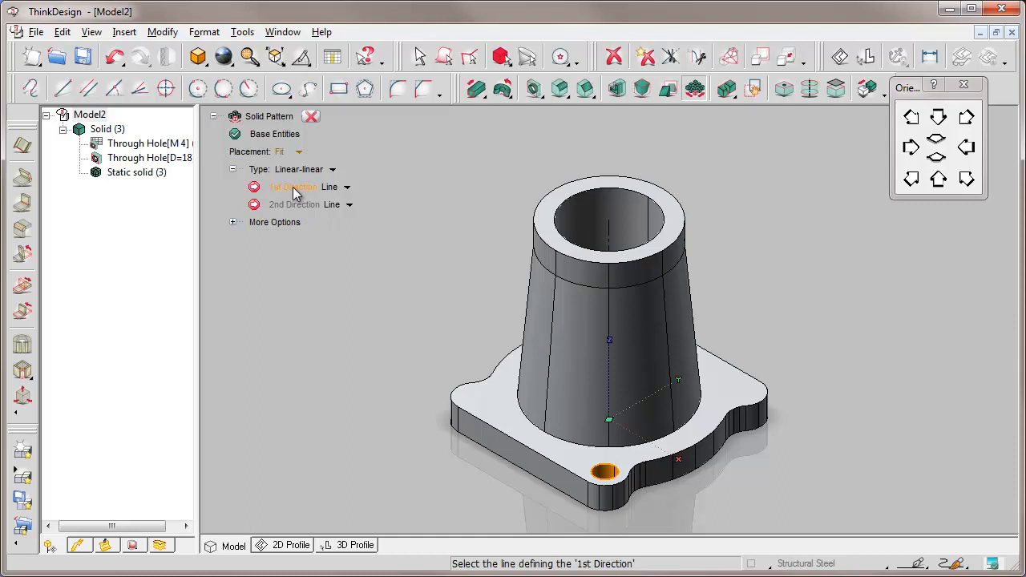
click(506, 433)
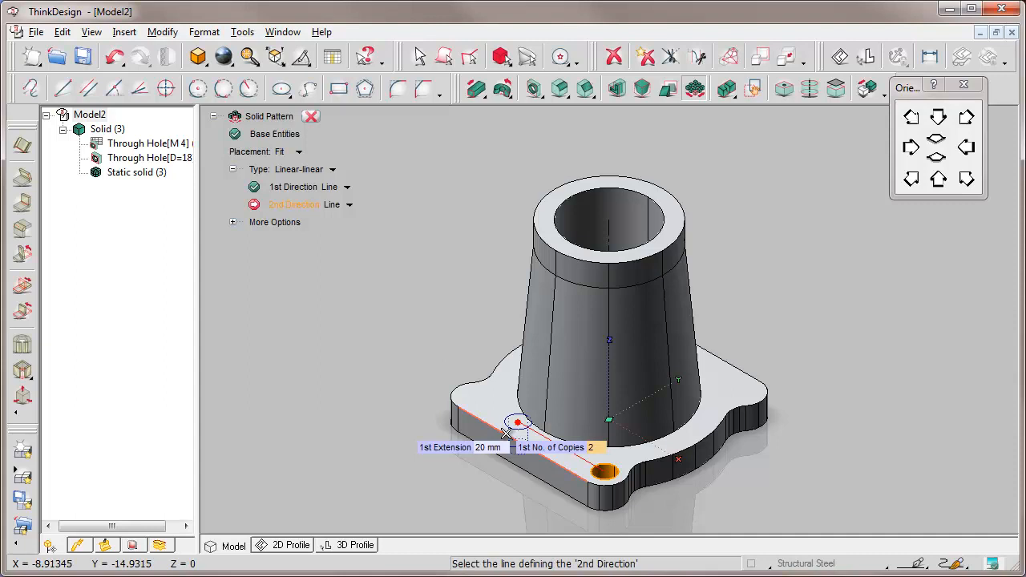
drag(506, 433, 460, 386)
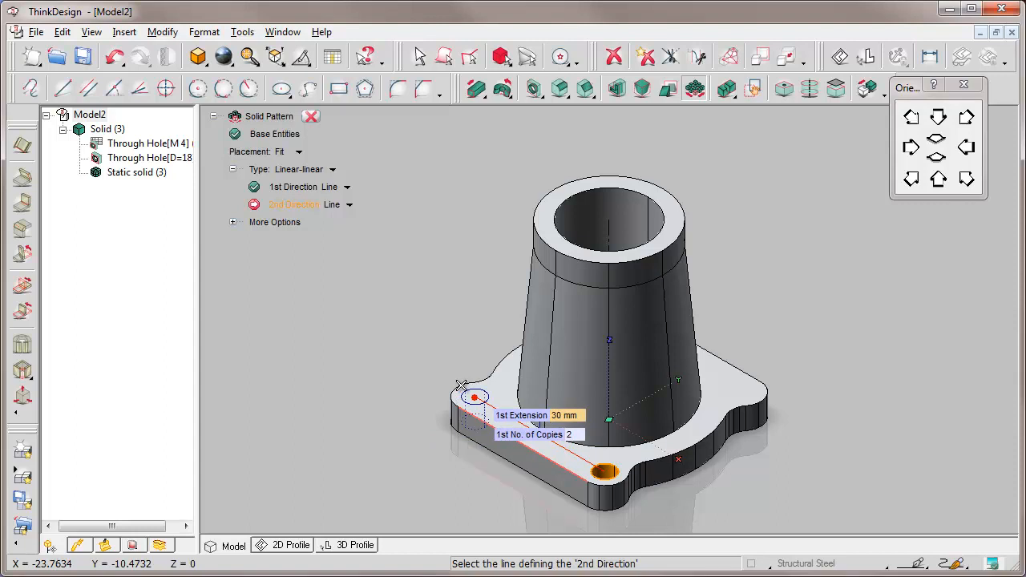
- Set the pattern's second direction to Y with a 32 mm extension and 2 copies, and create the pattern
click(351, 207)
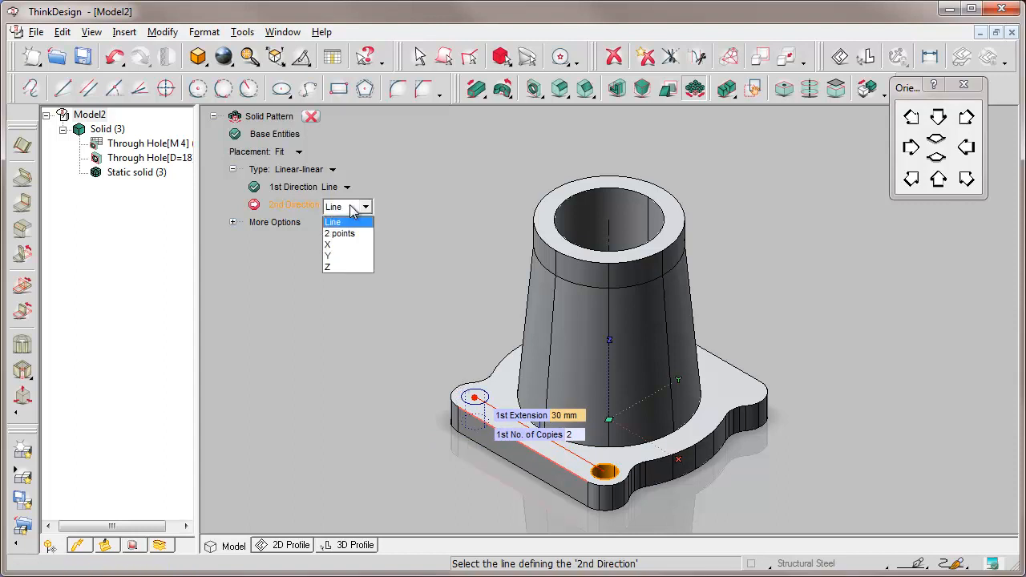
click(330, 255)
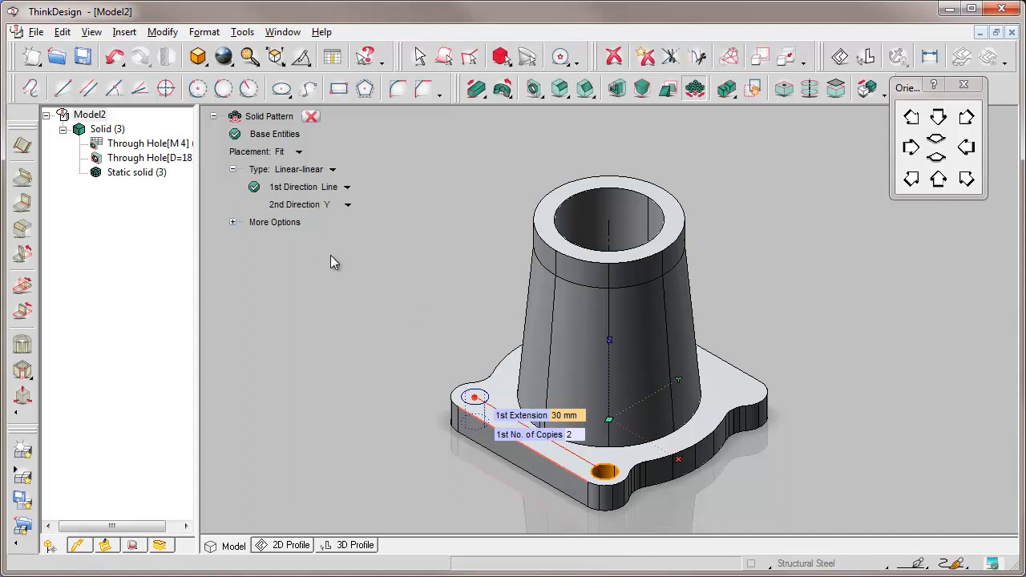
drag(691, 422, 761, 400)
click(339, 117)
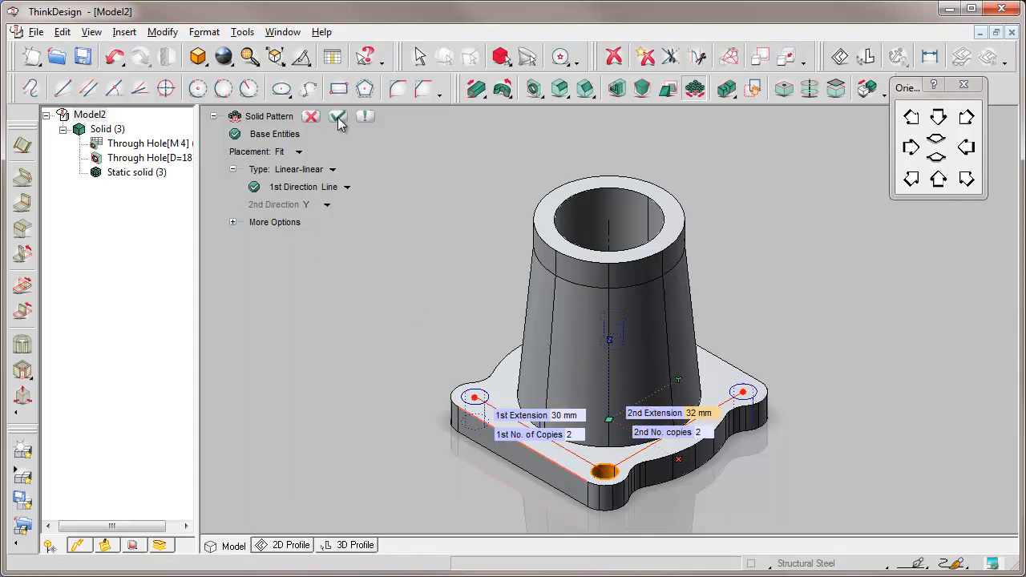
- View the part from above and highlight the static solid, both through holes and the feature pattern one after another
click(939, 117)
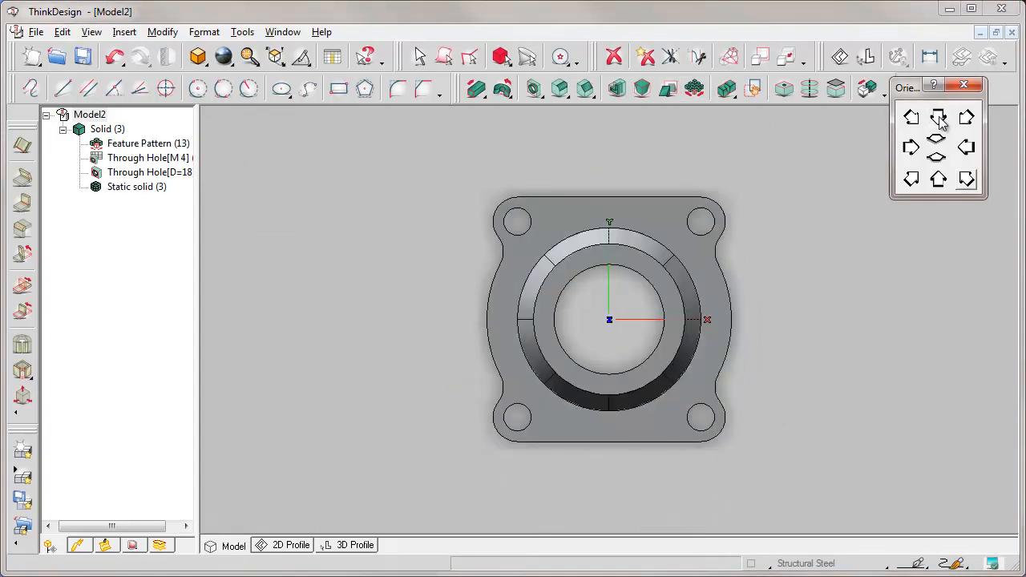
click(122, 189)
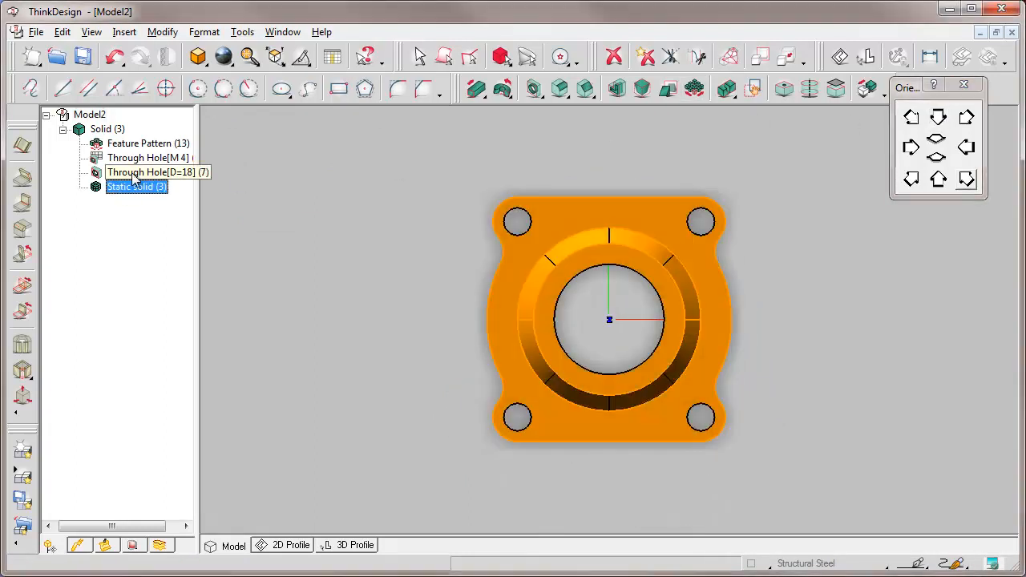
click(135, 176)
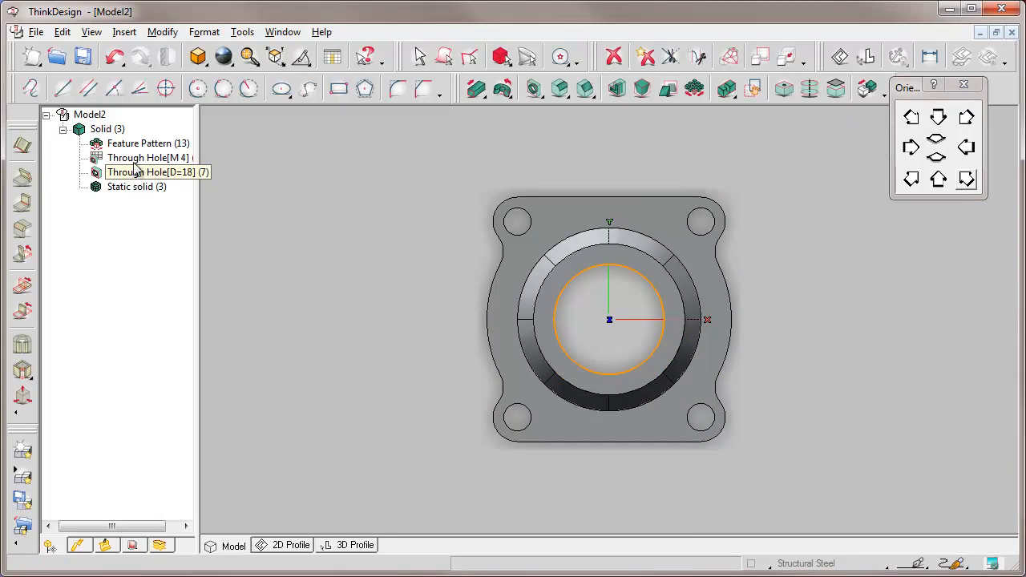
click(136, 160)
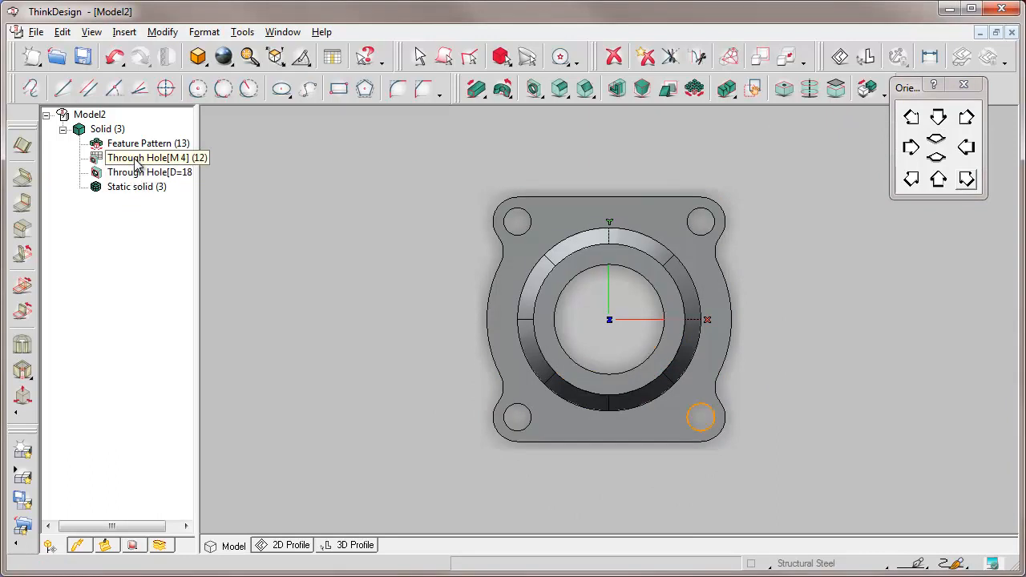
click(134, 145)
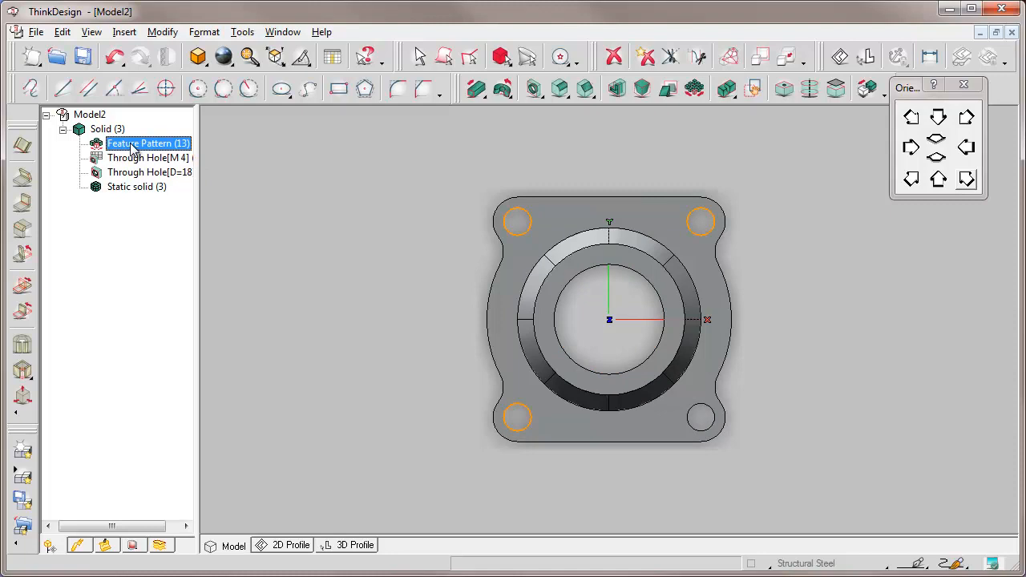
- Save the model as solid1 in the e-learning folder
click(36, 33)
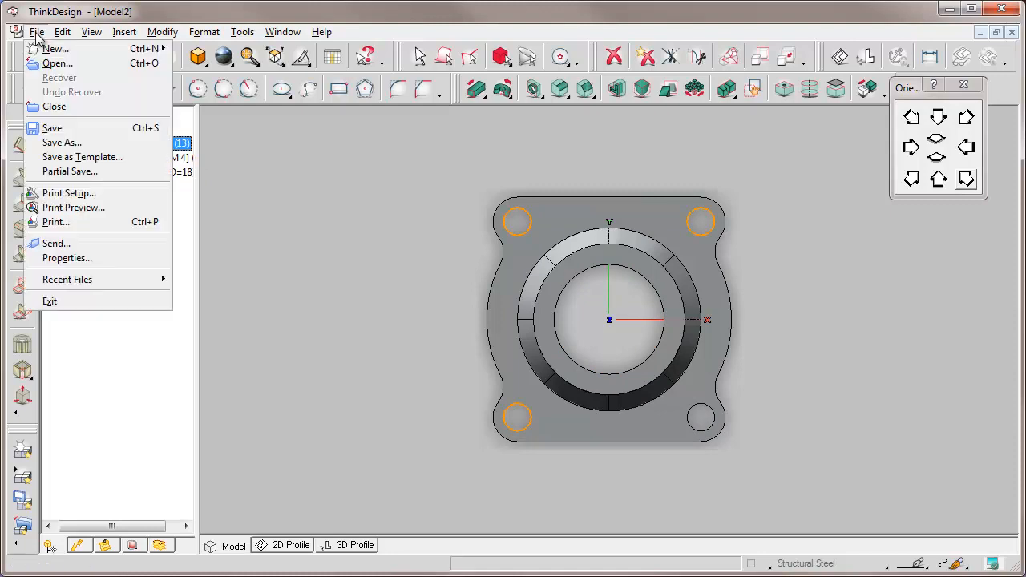
click(64, 143)
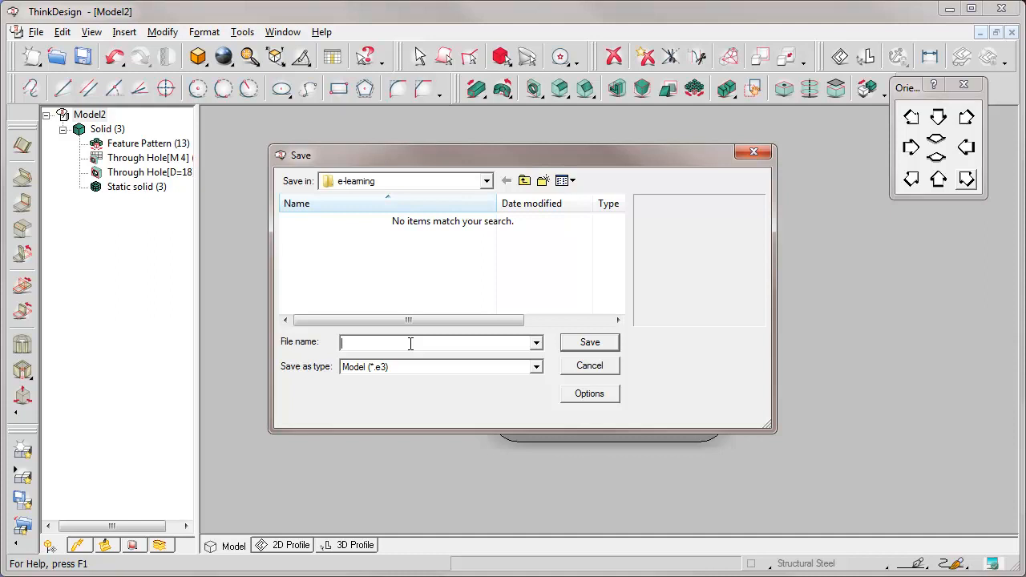
text(solid1)
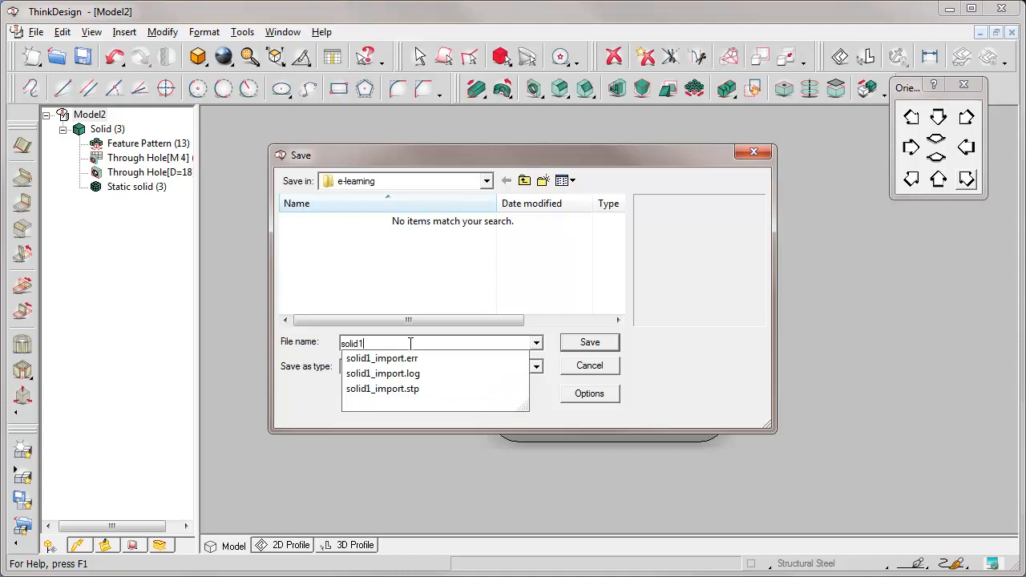
click(591, 342)
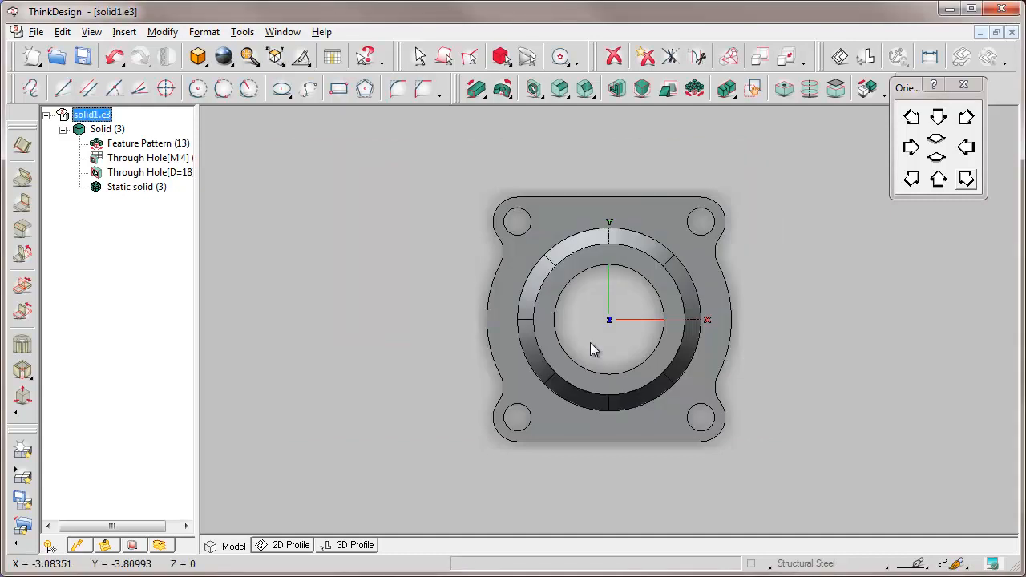
- Change to the other isometric view and make sure datum planes are shown in the Model Structure options
click(967, 180)
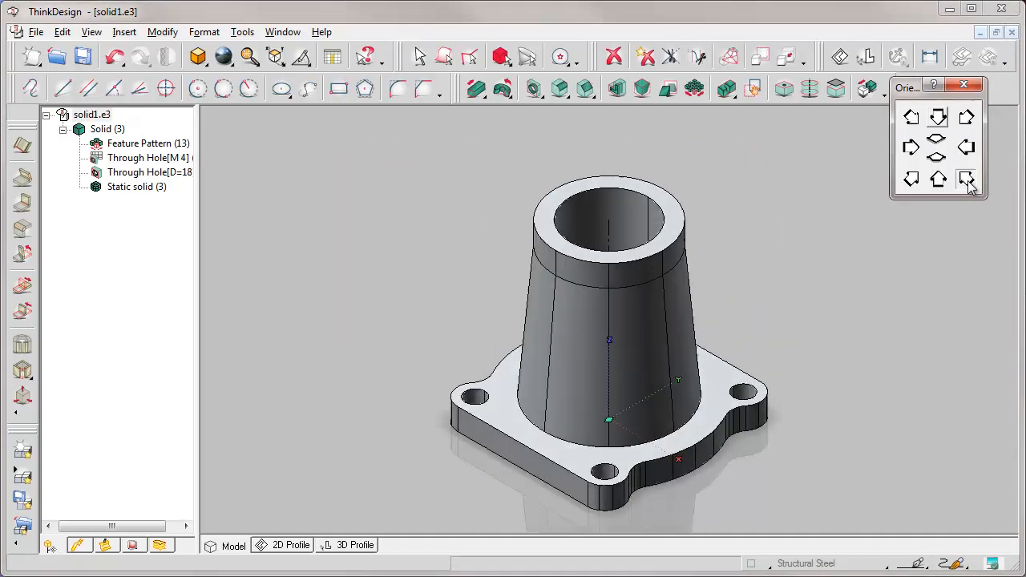
click(911, 180)
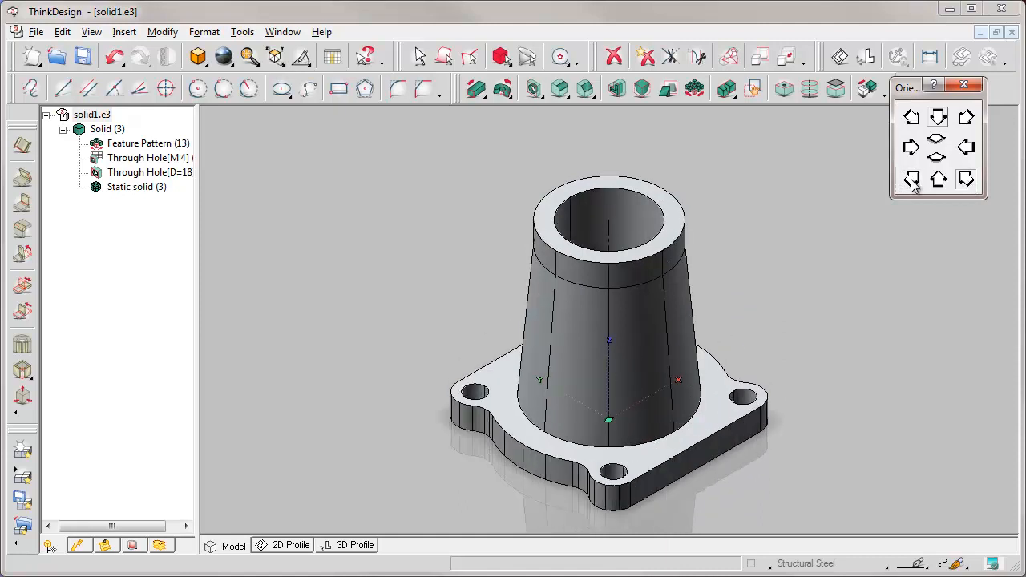
right_click(90, 308)
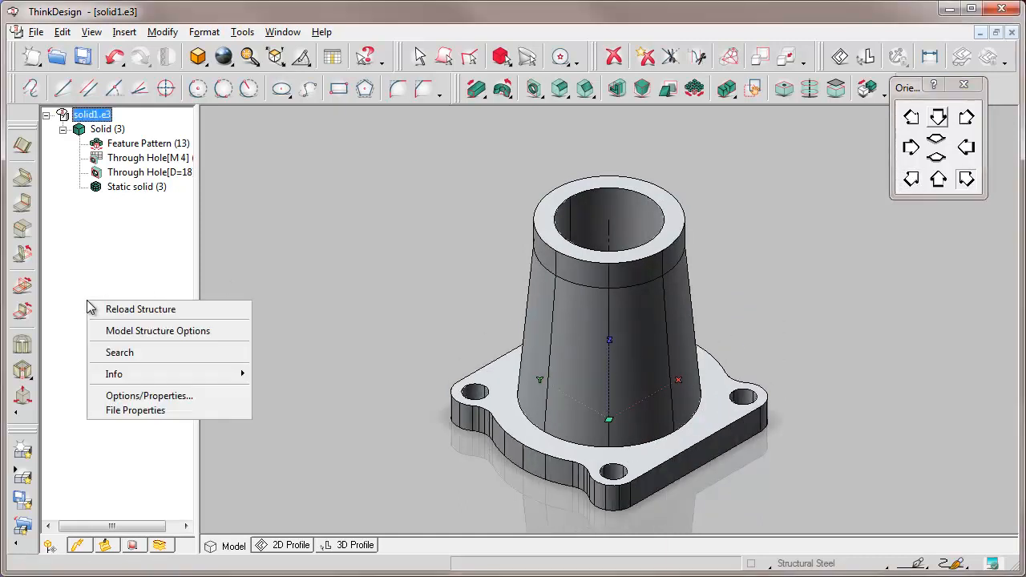
click(164, 331)
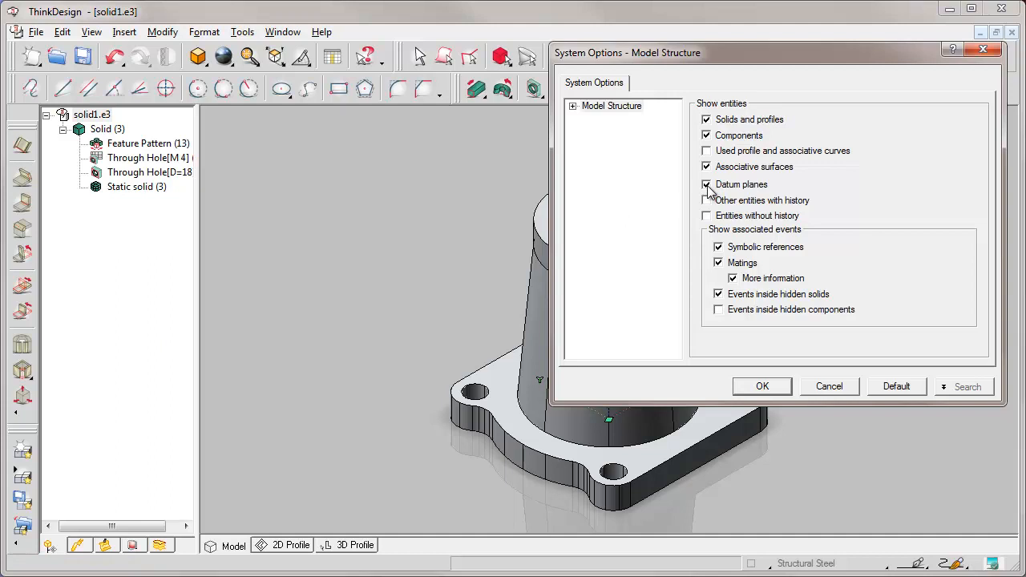
click(762, 386)
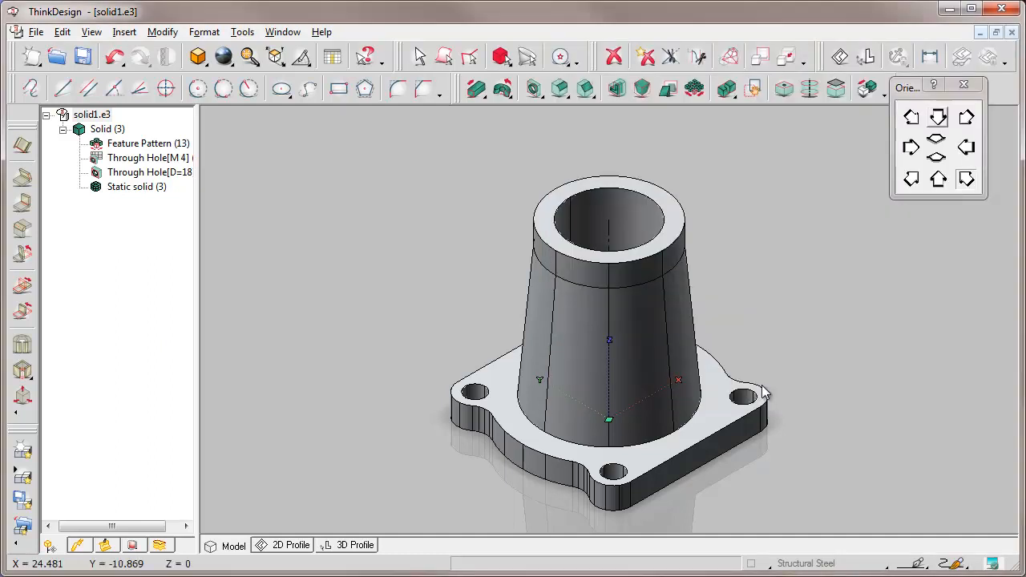
- Start a datum plane perpendicular to the X axis and through the centre point of the tube's upper rim
click(127, 33)
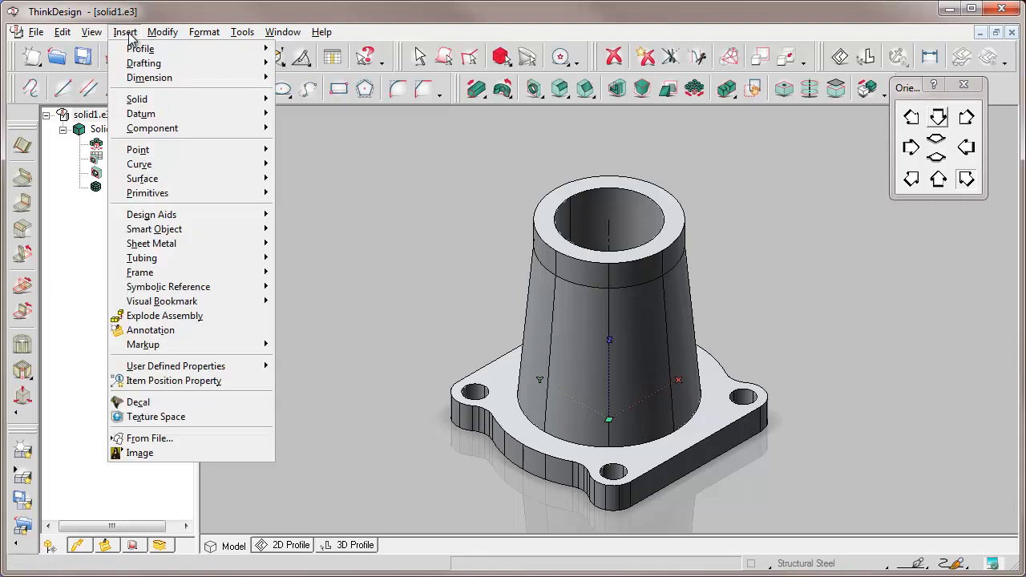
mouse_move(154, 117)
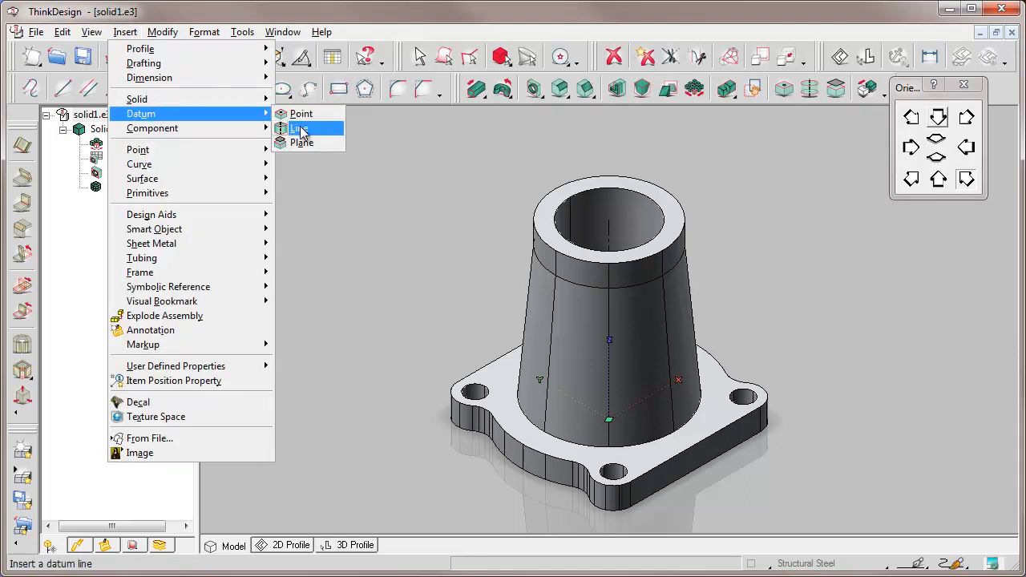
click(300, 142)
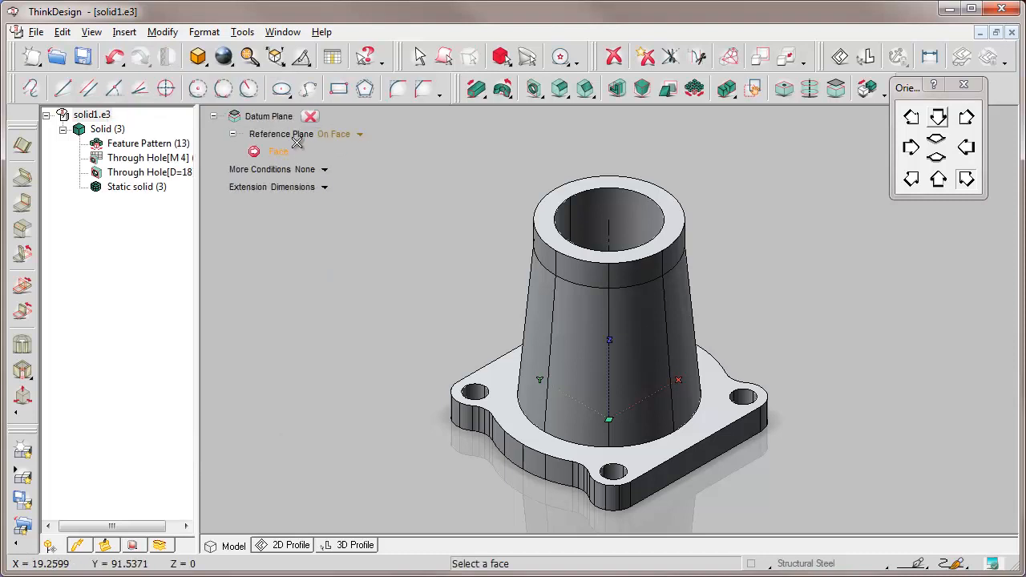
click(359, 134)
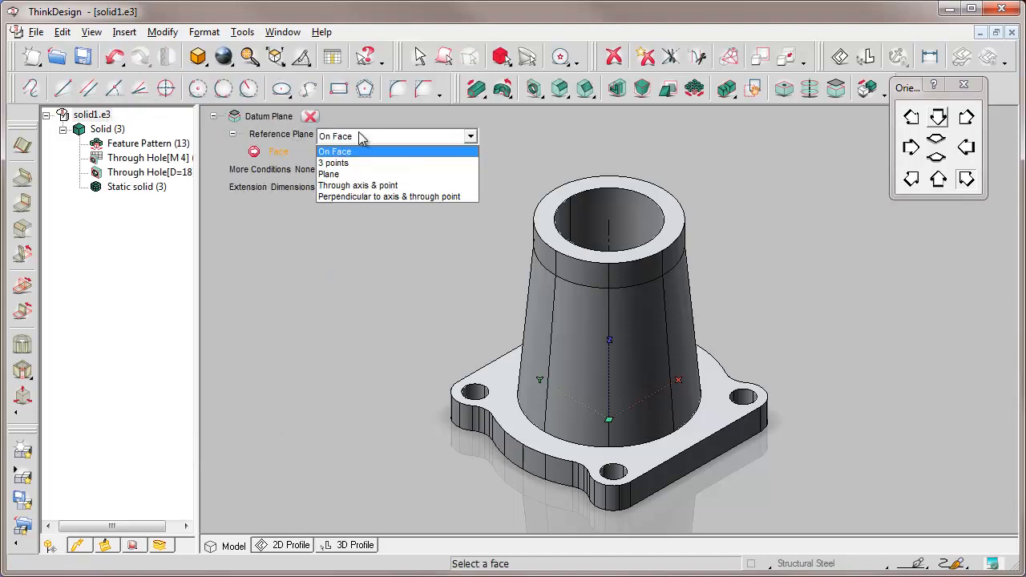
click(343, 197)
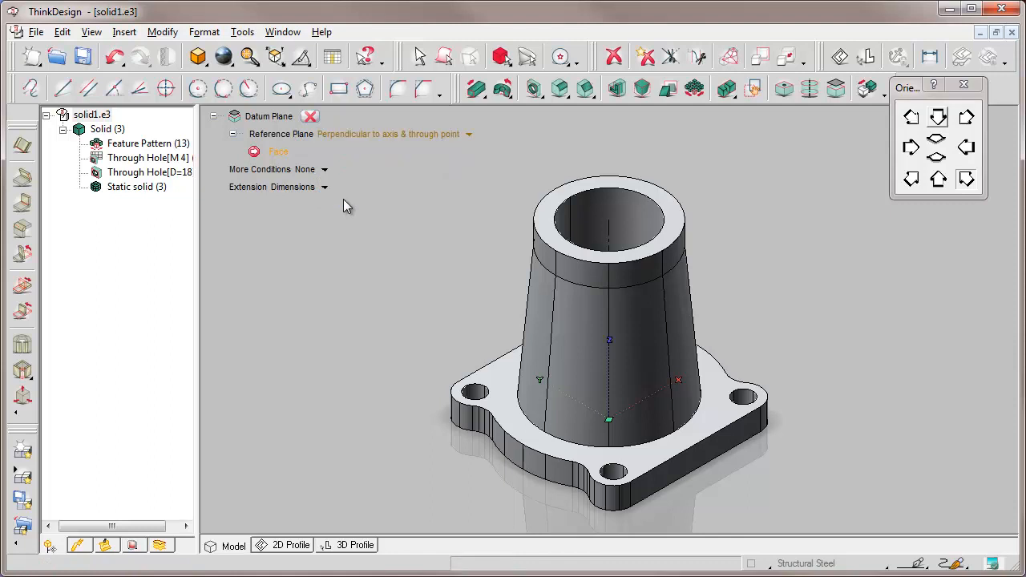
click(337, 152)
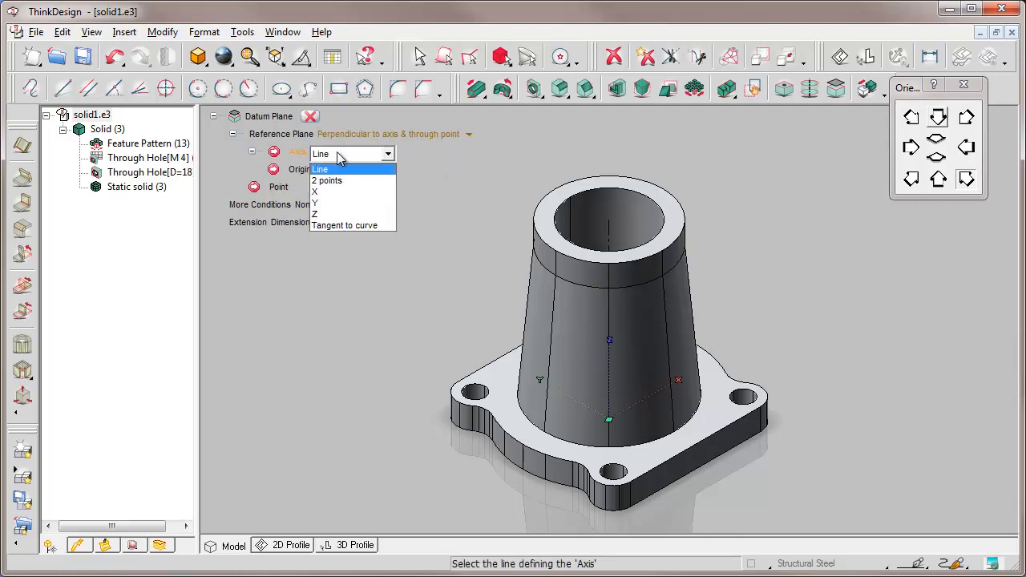
click(321, 192)
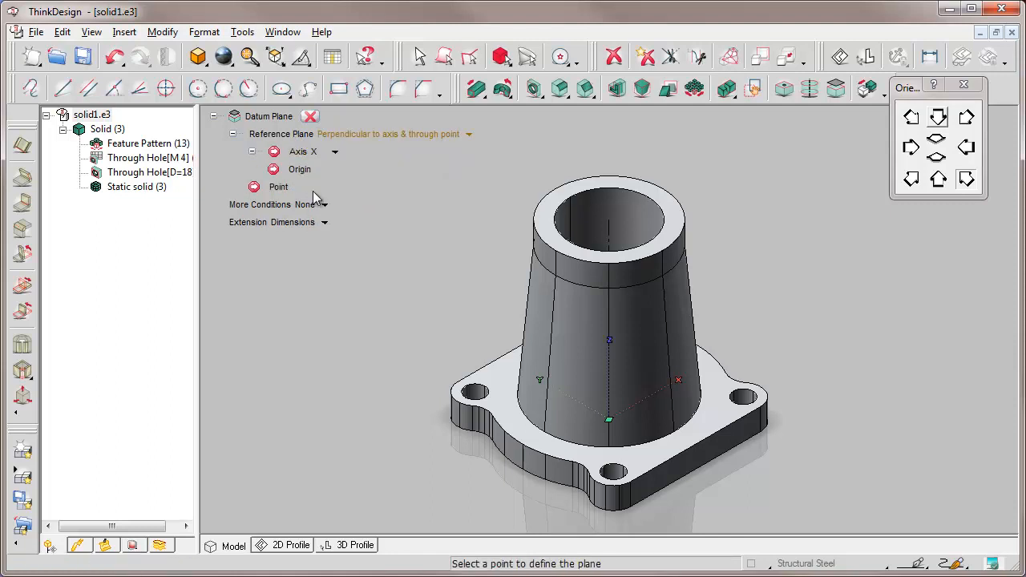
click(610, 223)
- Add an Angle & axis condition with the axis parallel to Y through the rim's centre point, and flip the plane's direction
click(324, 189)
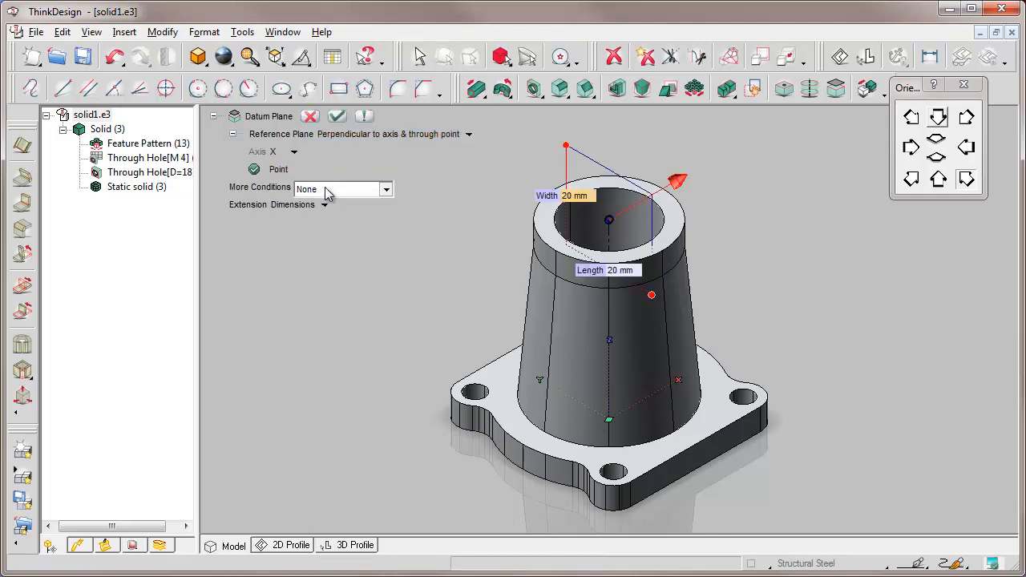
click(317, 250)
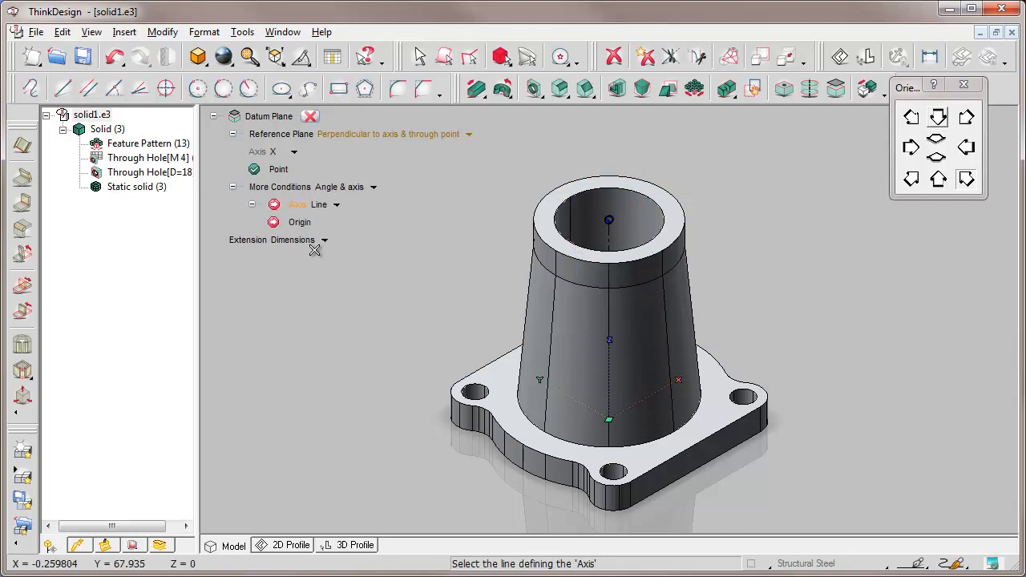
click(336, 206)
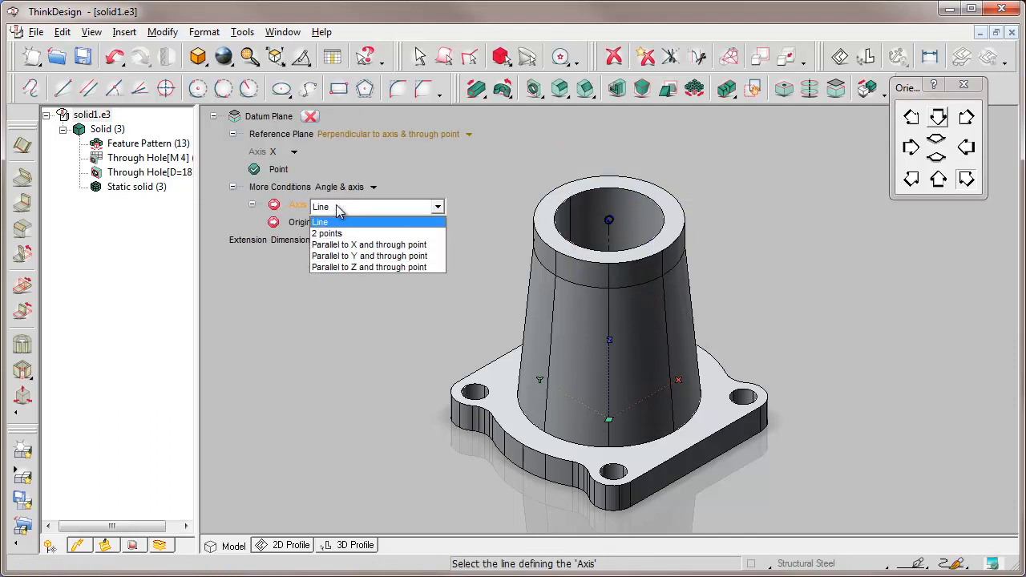
click(357, 256)
click(609, 219)
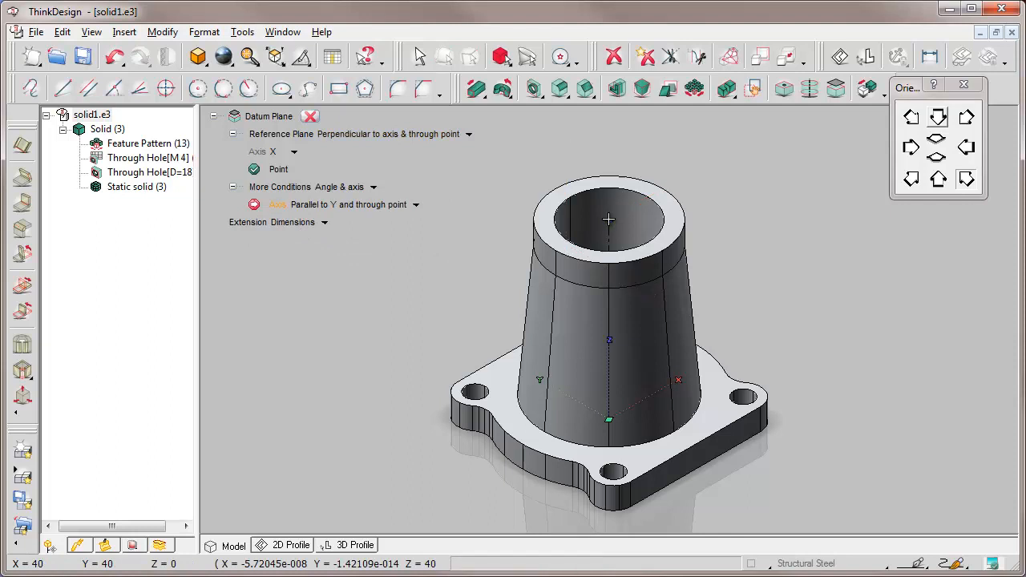
click(677, 198)
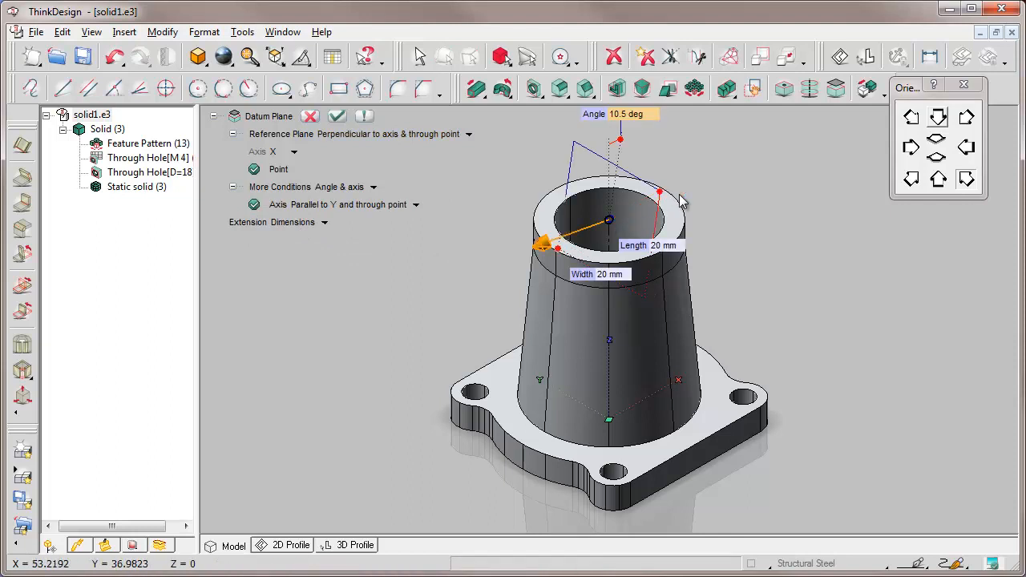
- Set the plane's angle to 15 degrees, create the datum plane and check its tilt from the side
click(621, 115)
text(15)
key(Return)
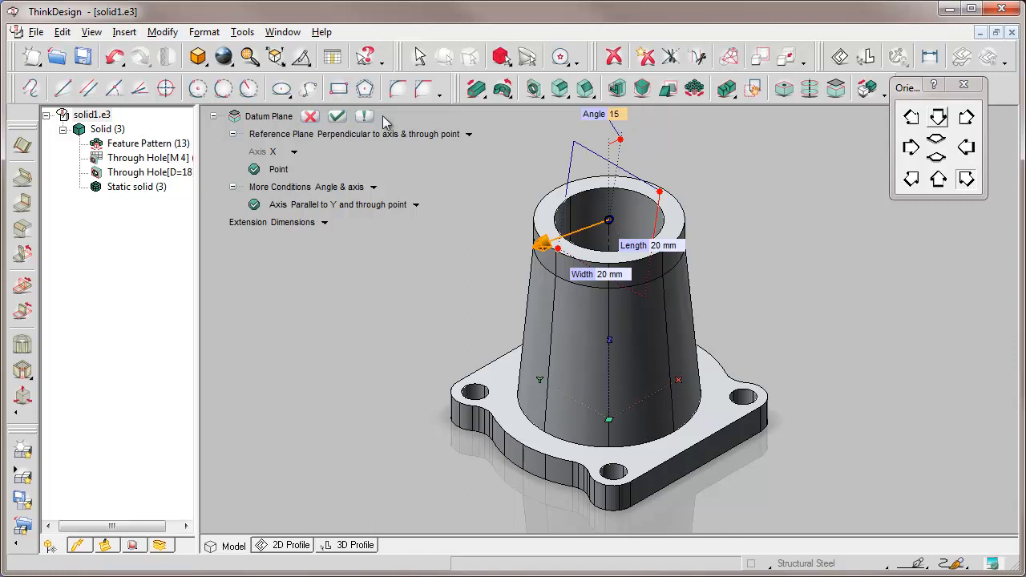
click(337, 116)
click(939, 160)
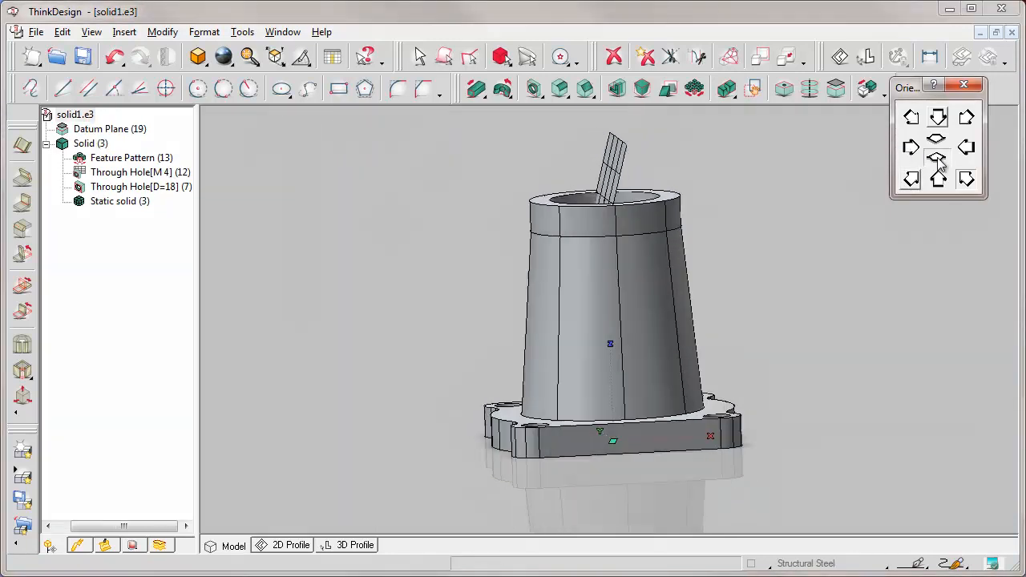
click(912, 180)
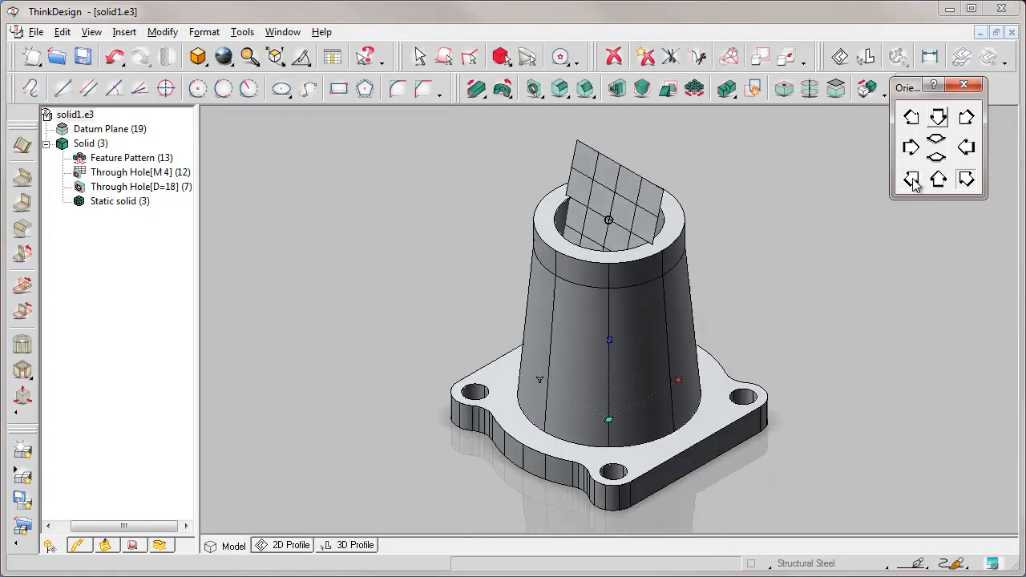
- Start a datum plane referenced to the tilted datum plane, using the Parallel & distance condition
click(124, 32)
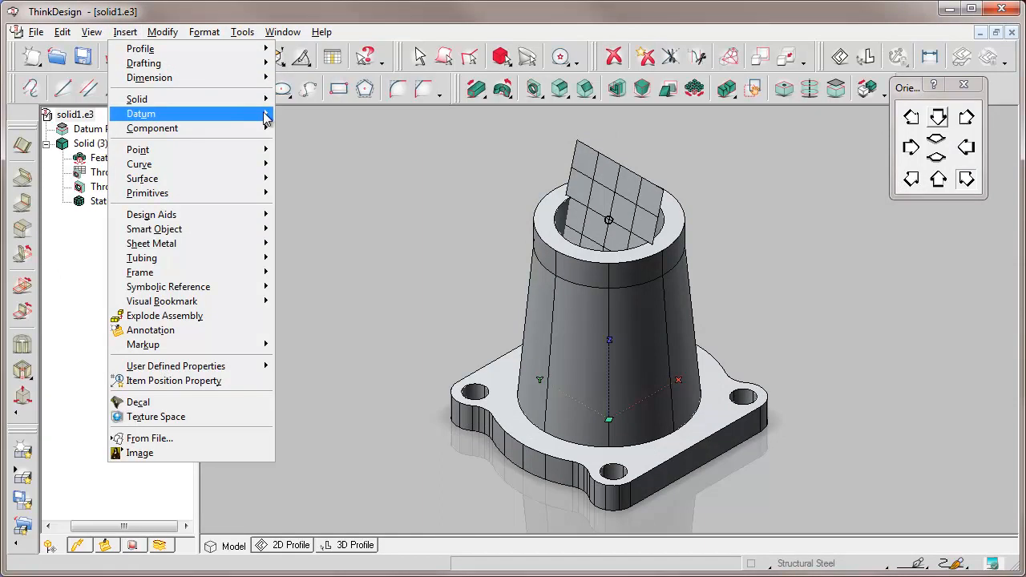
mouse_move(257, 114)
click(301, 143)
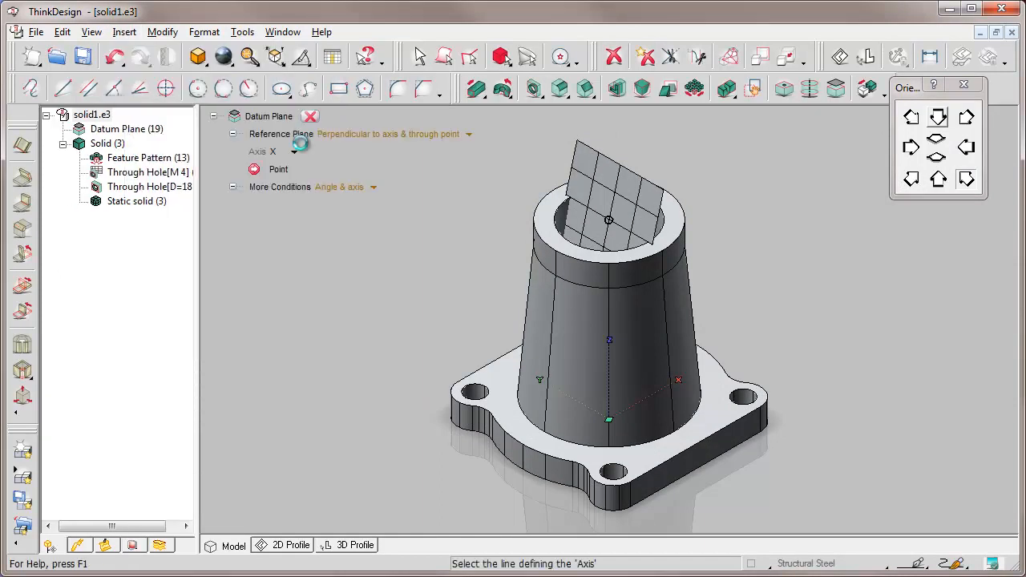
click(469, 135)
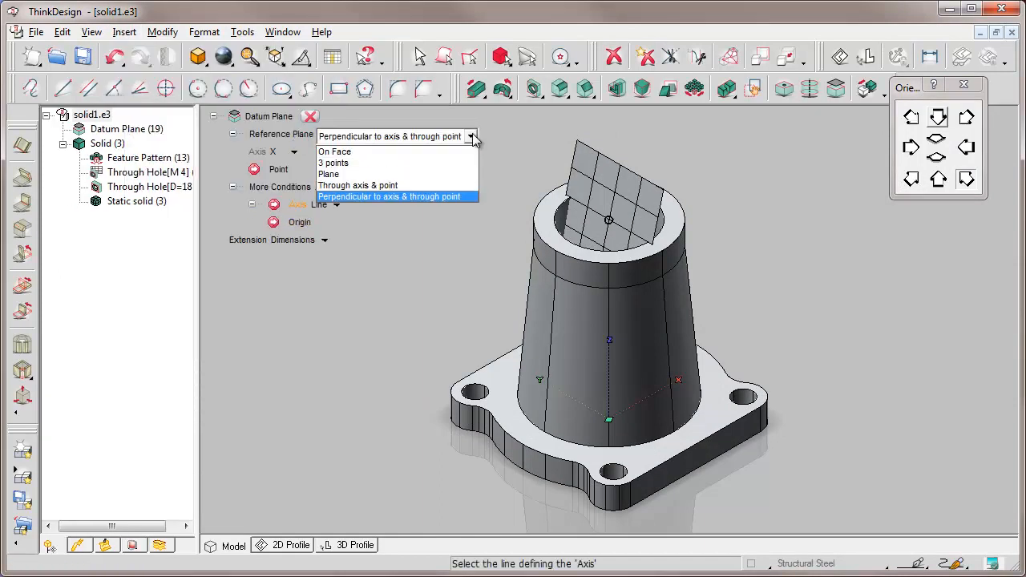
click(337, 174)
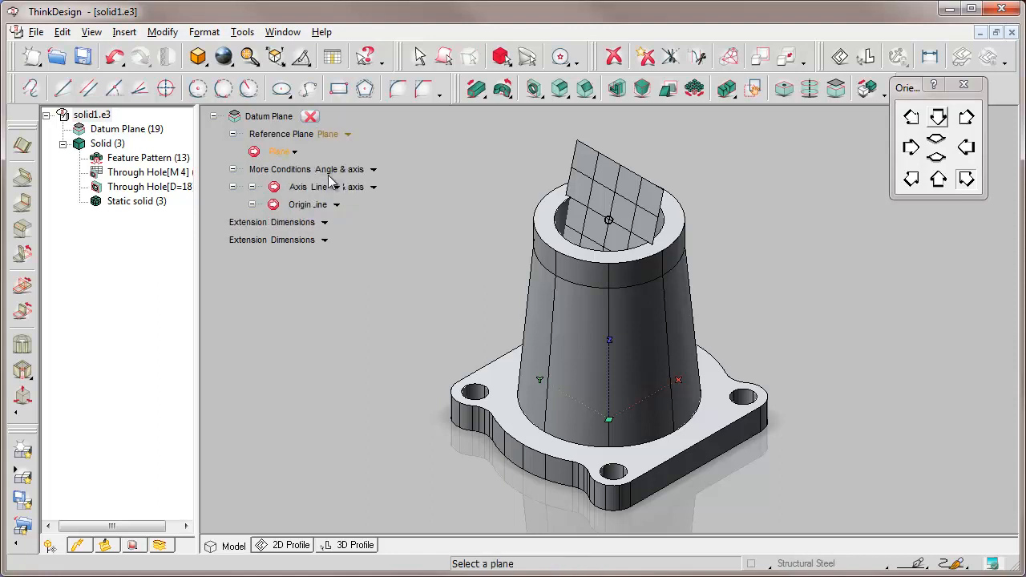
click(609, 222)
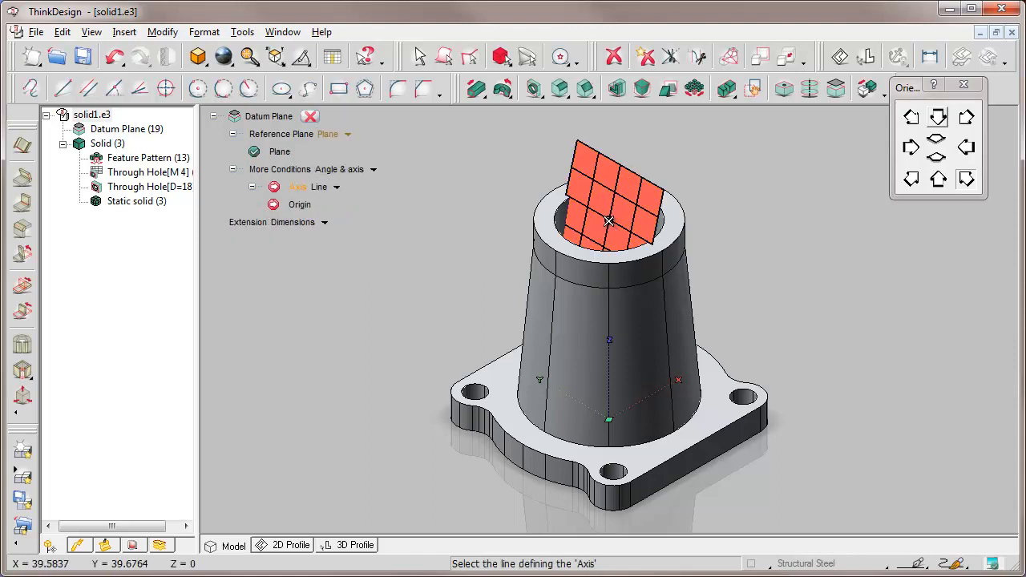
click(375, 173)
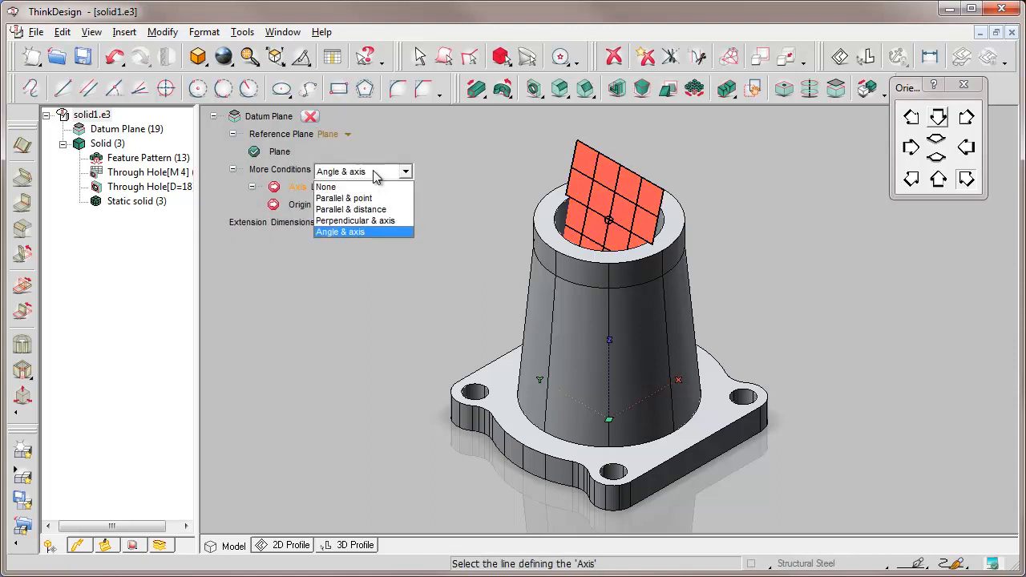
click(345, 210)
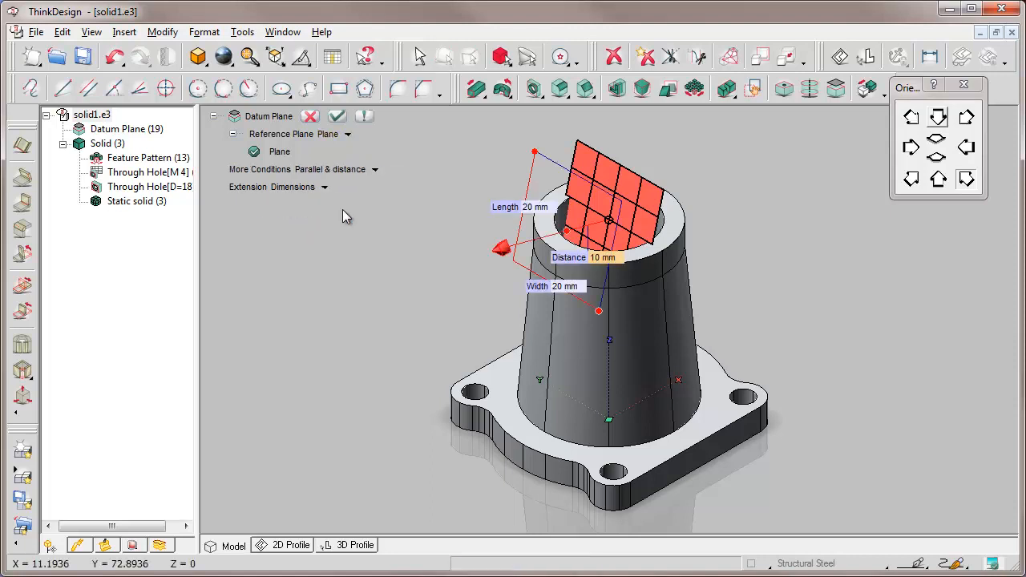
- Set the offset distance to 18 mm, reduce the plane to about 13 mm long and 11 mm wide, and create it
click(603, 257)
text(18)
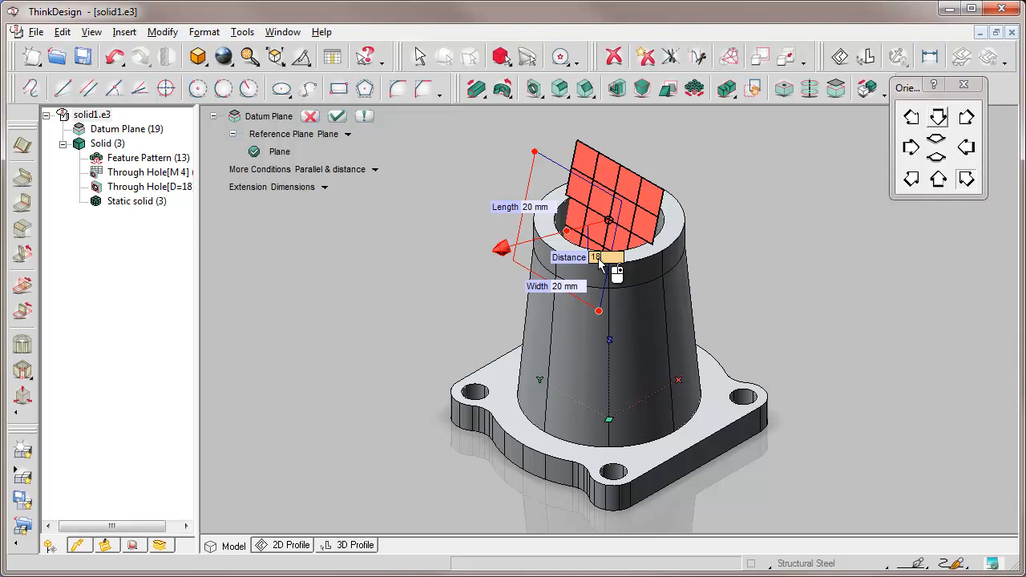
key(Return)
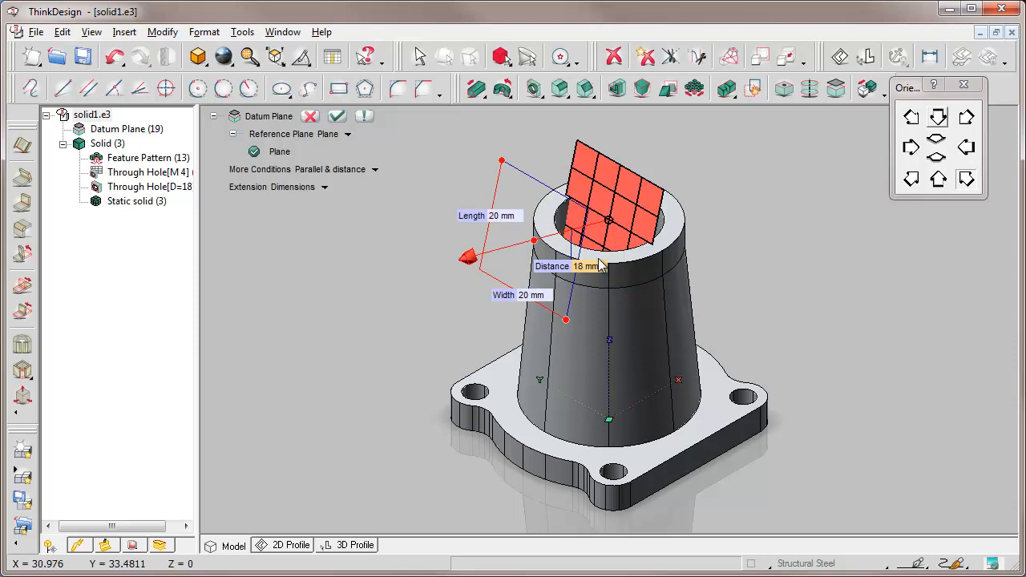
drag(502, 161, 498, 181)
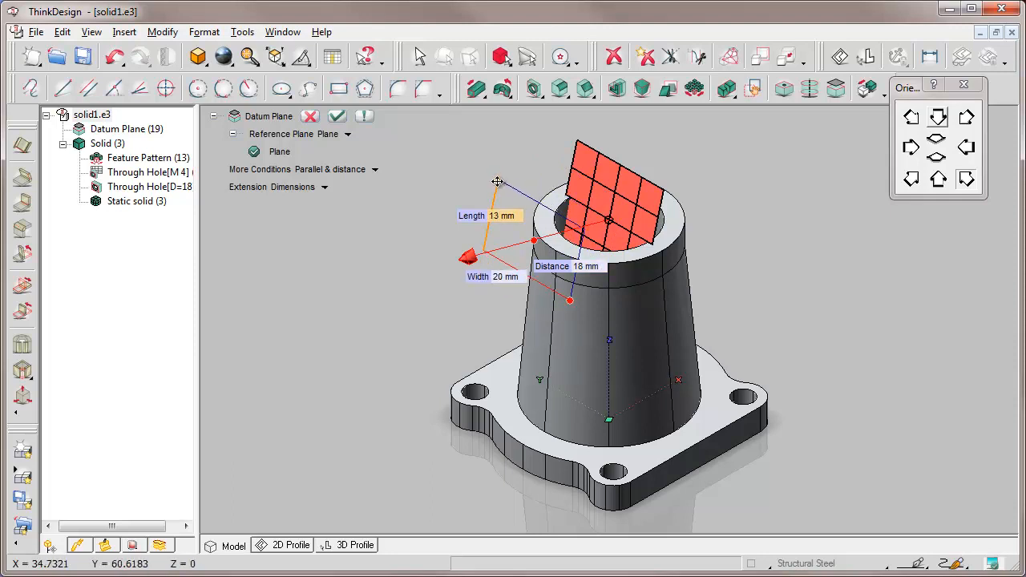
drag(569, 300, 549, 293)
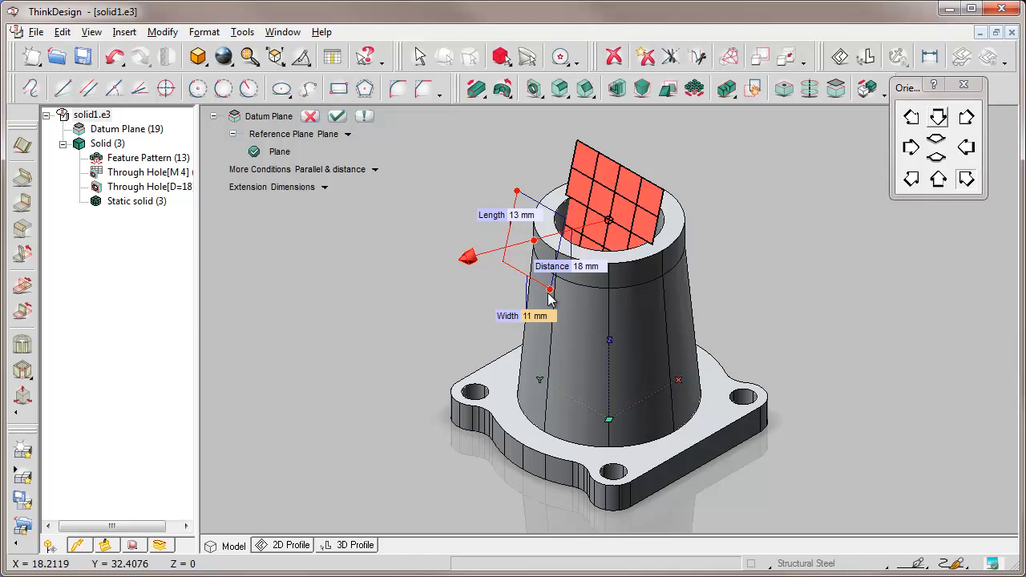
click(337, 116)
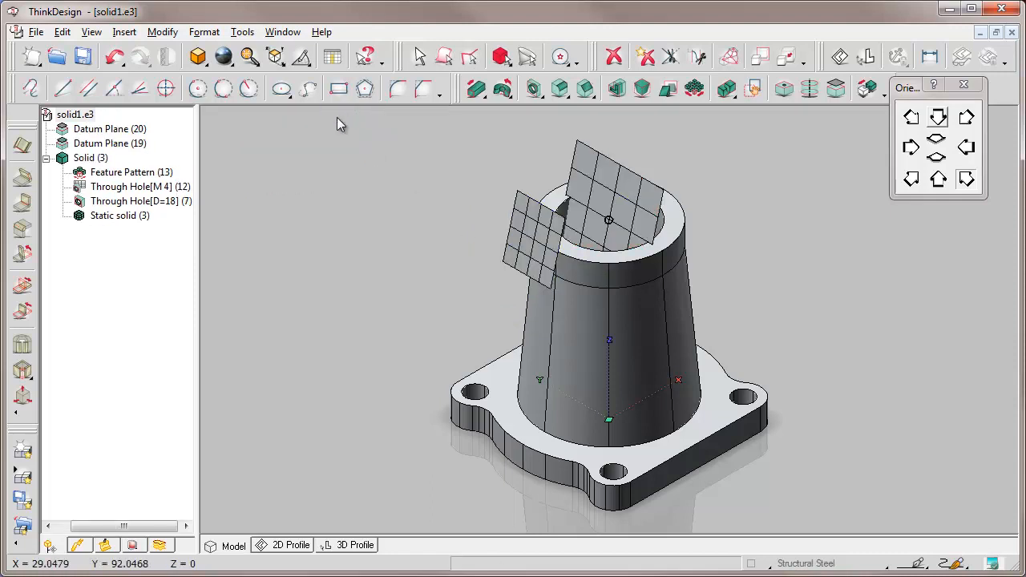
- Show the model side-on, looking along the Y axis, in Wireframe View
click(938, 157)
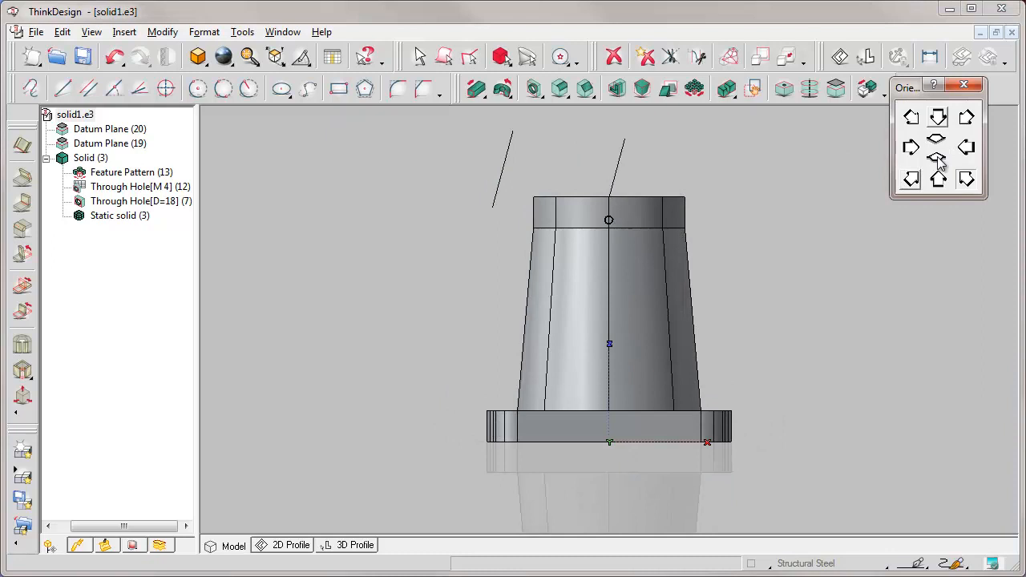
click(198, 58)
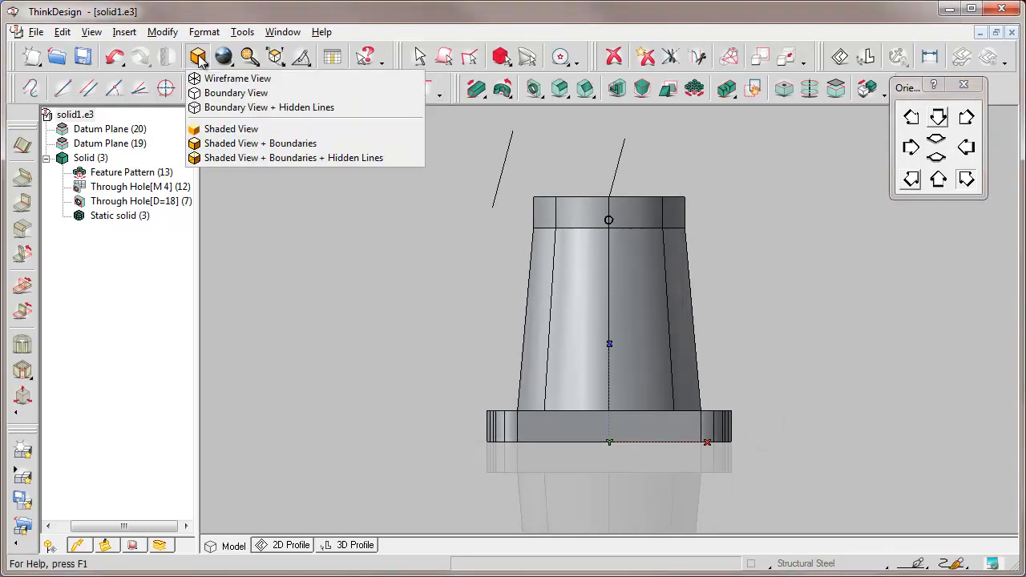
click(202, 78)
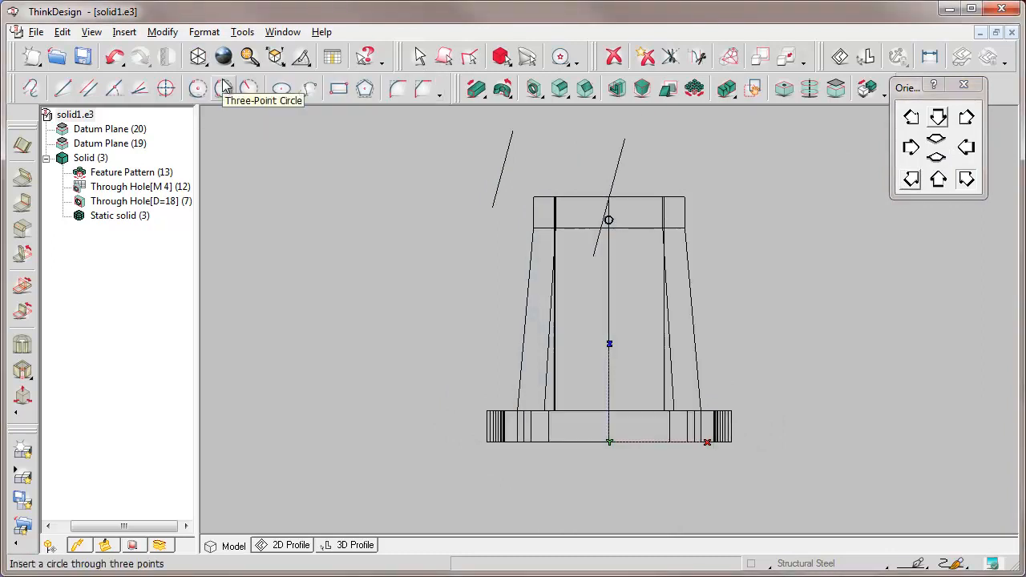
- Turn off datum planes in the Model Structure options, and turn them back on
right_click(90, 308)
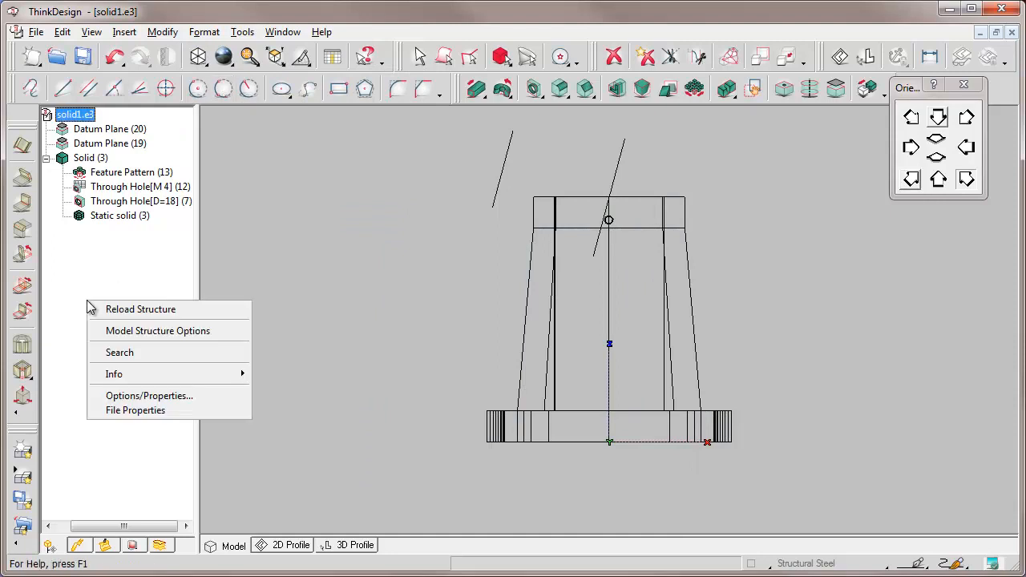
click(160, 338)
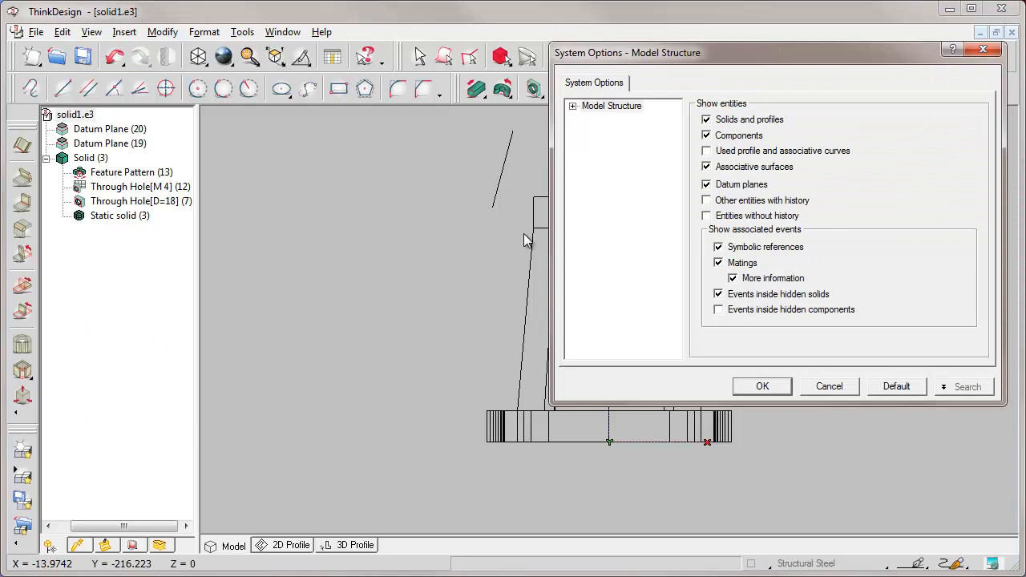
click(705, 184)
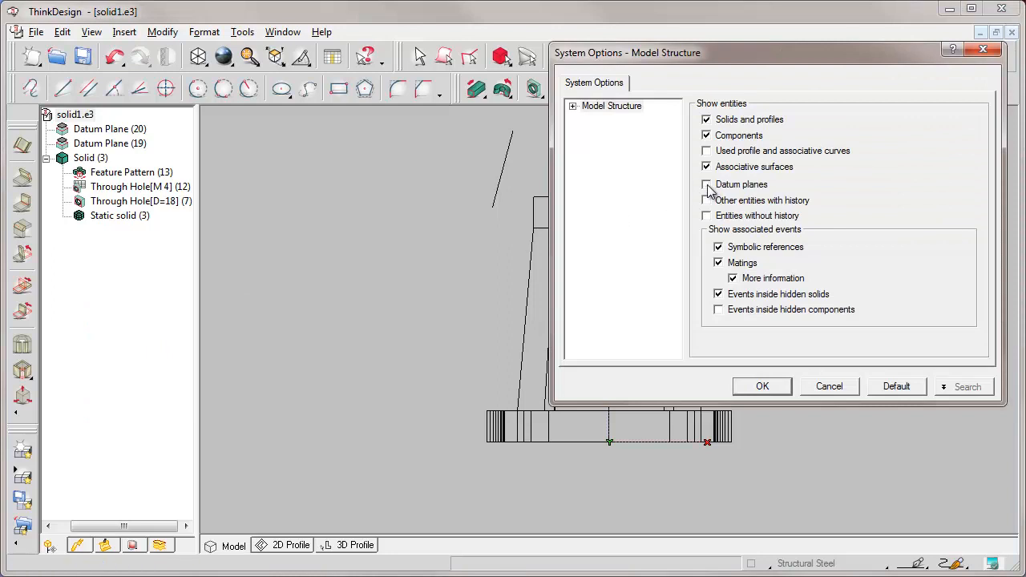
click(762, 386)
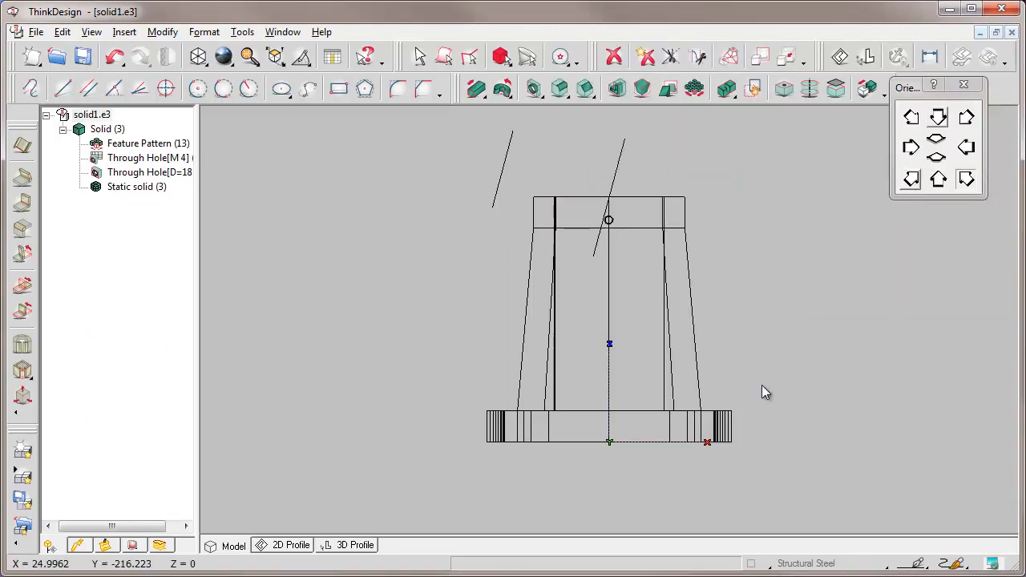
right_click(91, 308)
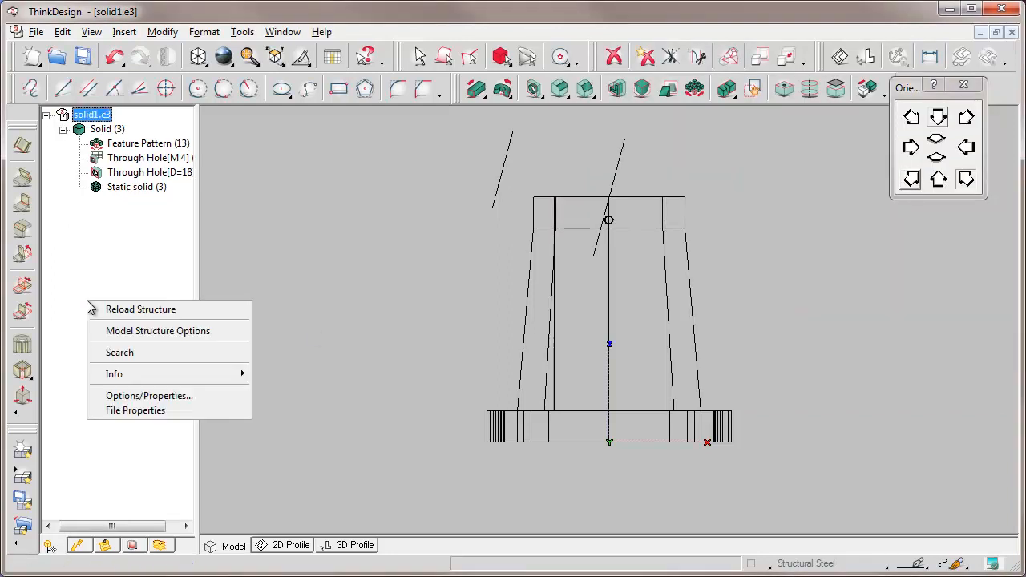
click(159, 331)
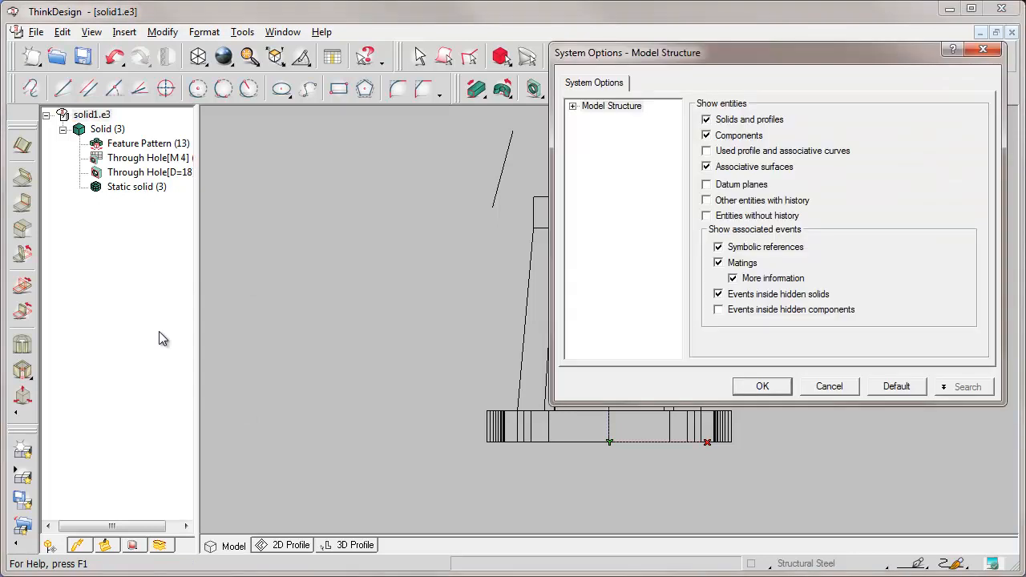
click(706, 184)
click(763, 388)
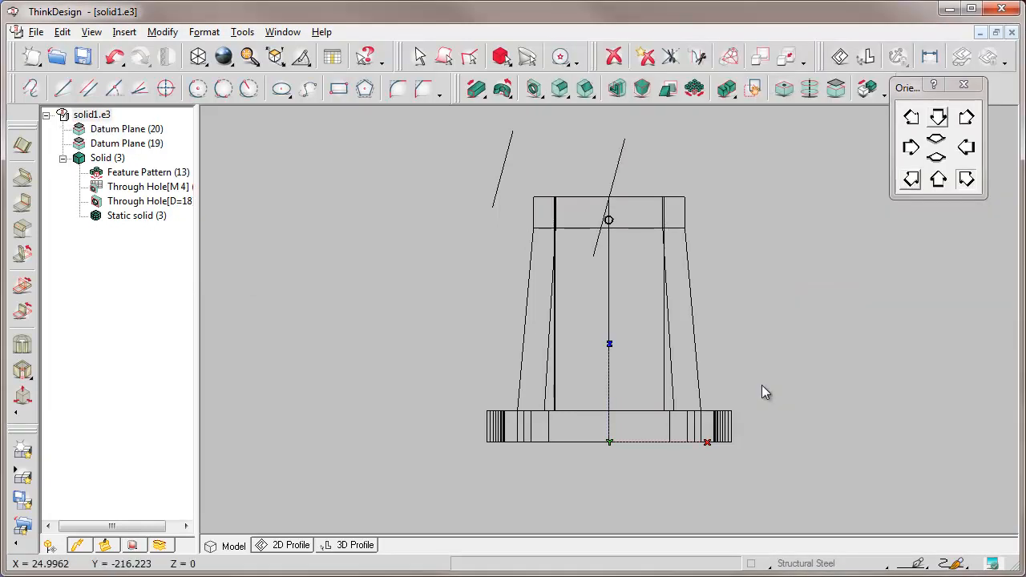
- Show the driving dimensions of both datum planes, agreeing to show dimensions for new entities
right_click(118, 144)
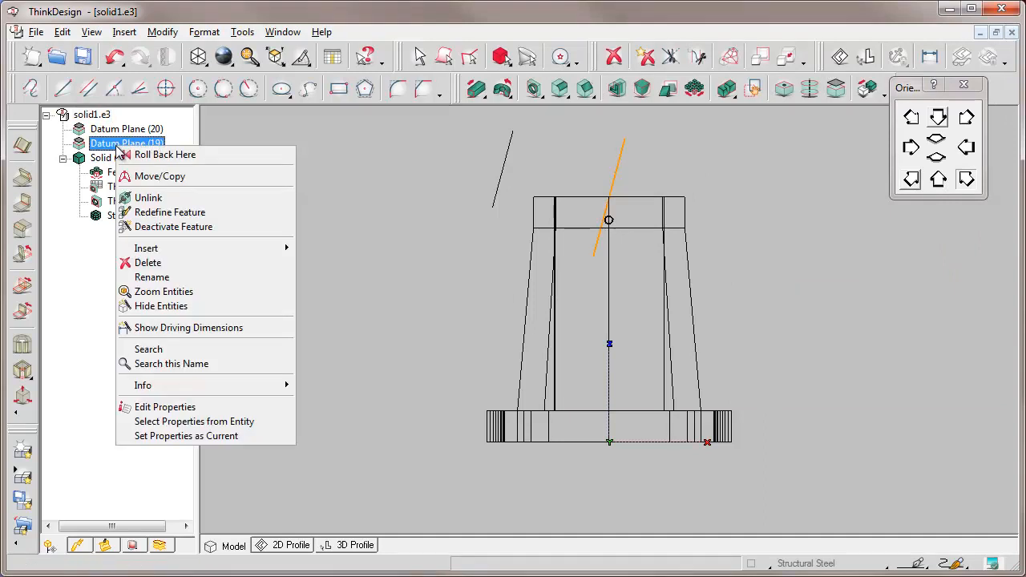
click(193, 329)
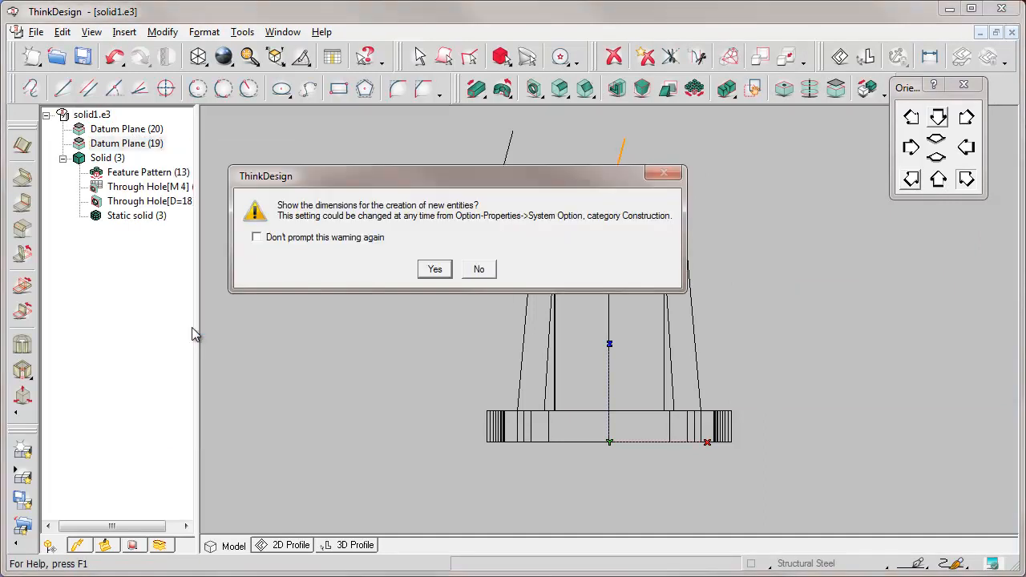
click(436, 269)
click(120, 130)
right_click(122, 135)
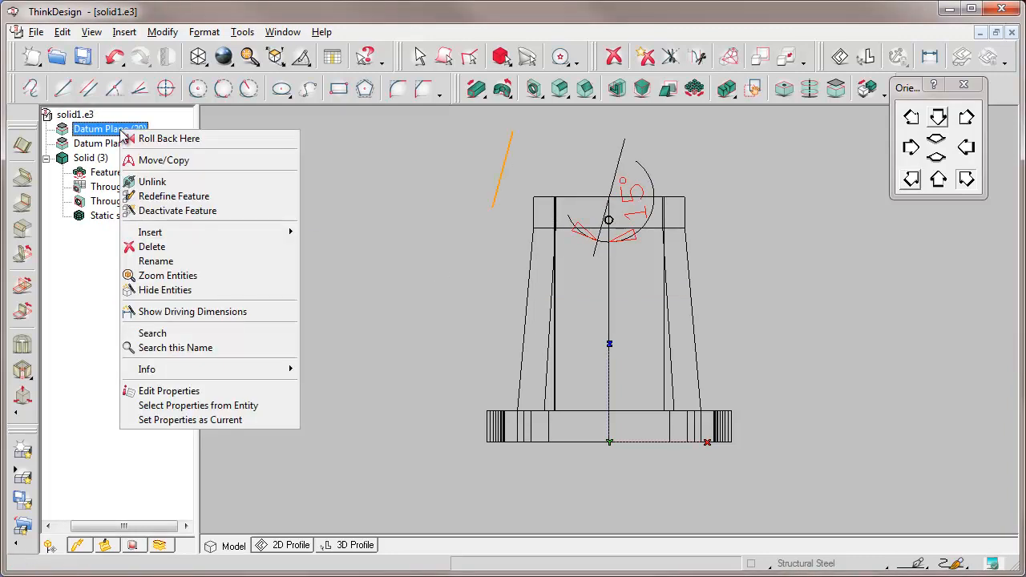
click(191, 313)
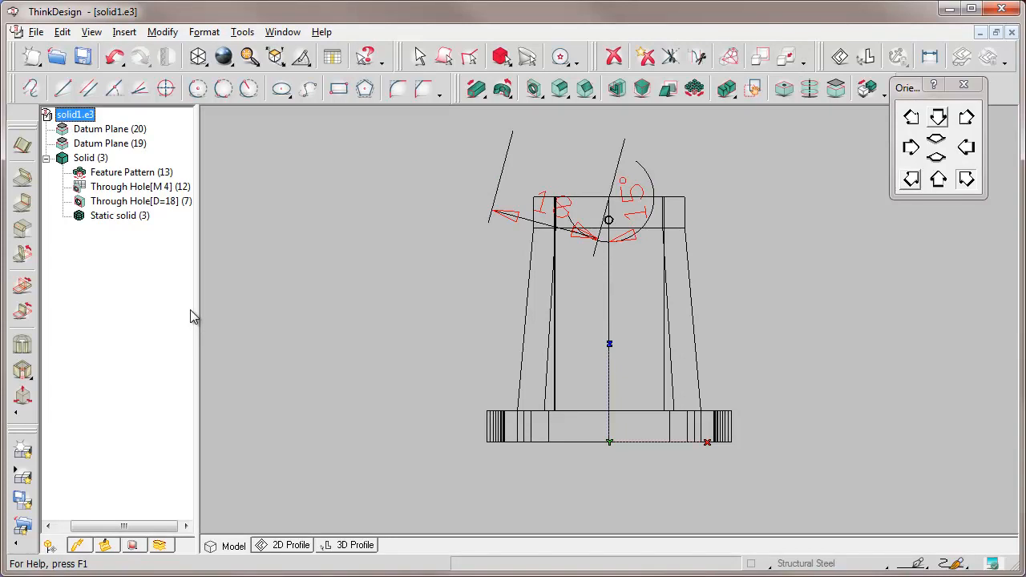
- Change the driving angle dimension of the tilted datum plane to 10 degrees
double_click(653, 223)
click(593, 309)
key(BackSpace)
key(BackSpace)
key(BackSpace)
key(BackSpace)
key(BackSpace)
key(BackSpace)
text(10)
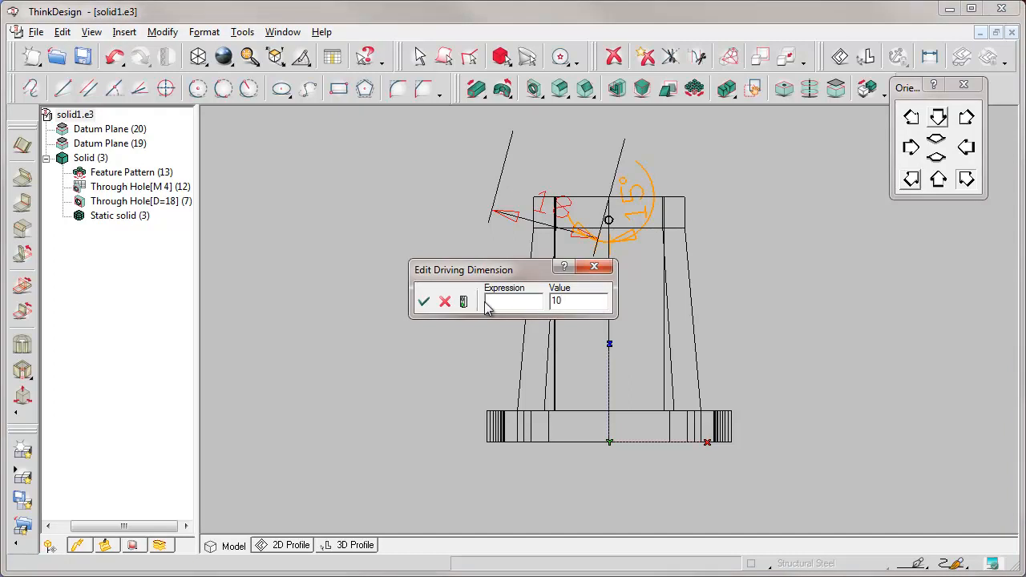
key(Return)
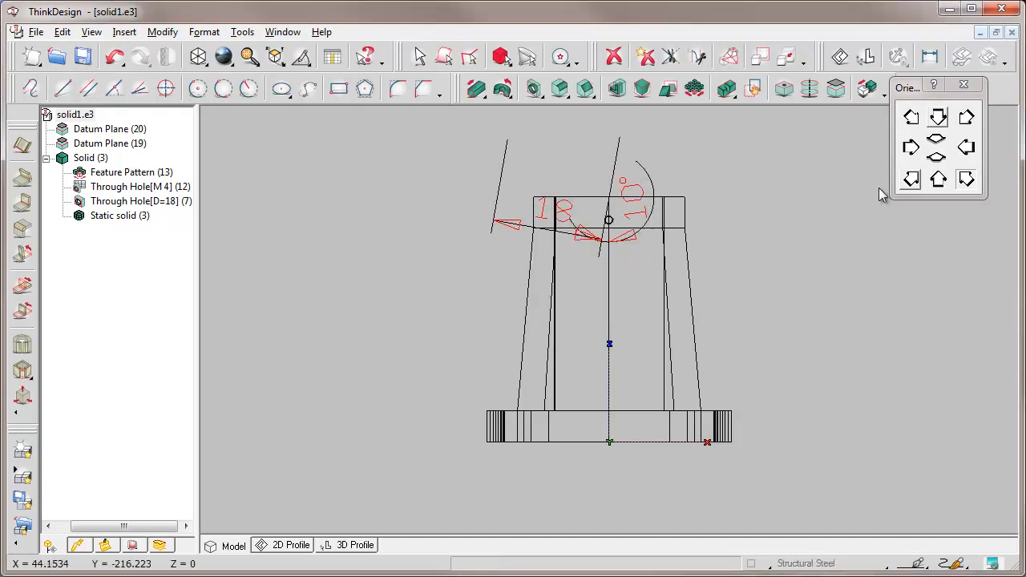
- Return to the isometric view with Shaded View + Boundaries and set the rendering quality to Basic
click(912, 179)
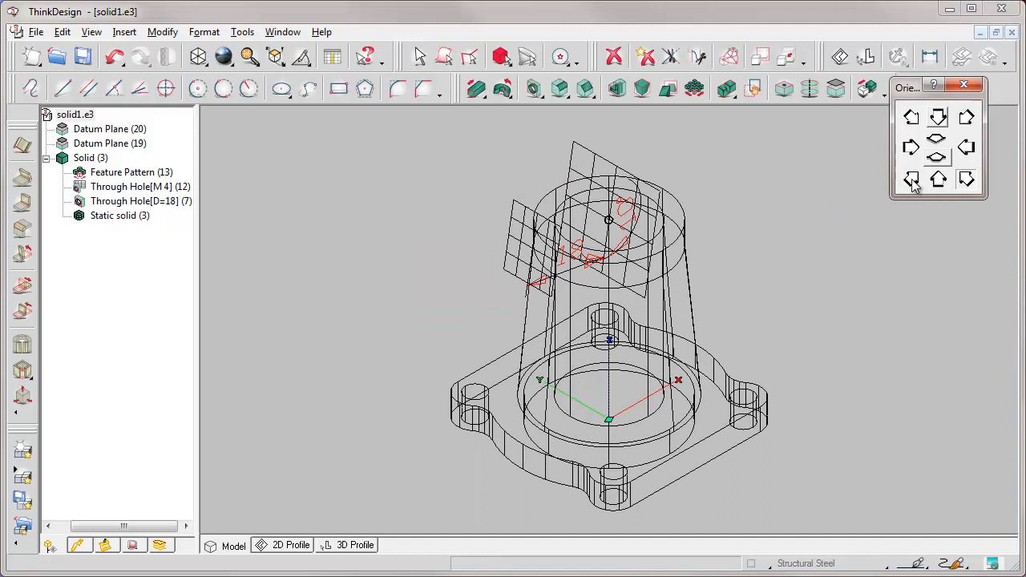
click(199, 59)
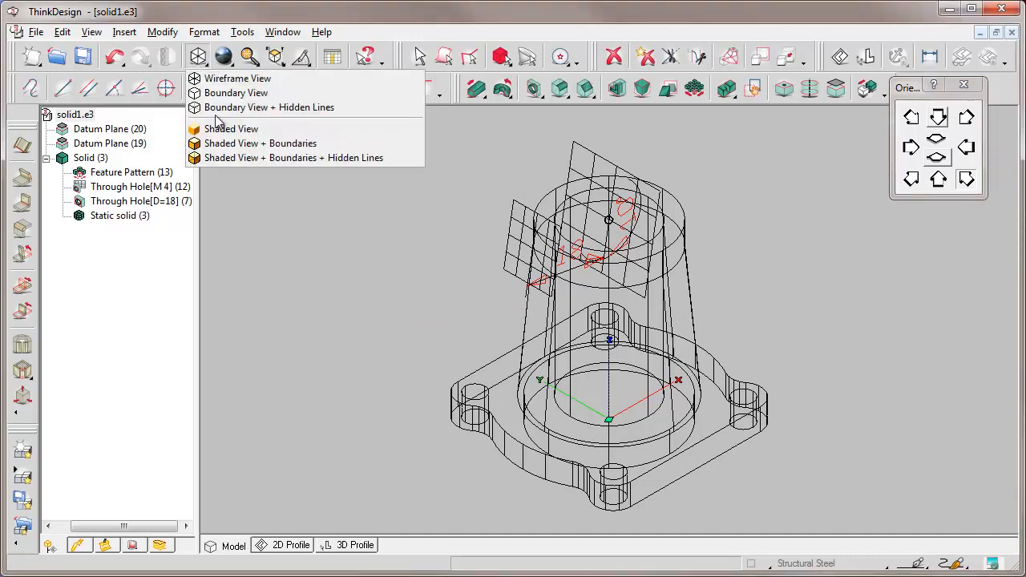
click(227, 143)
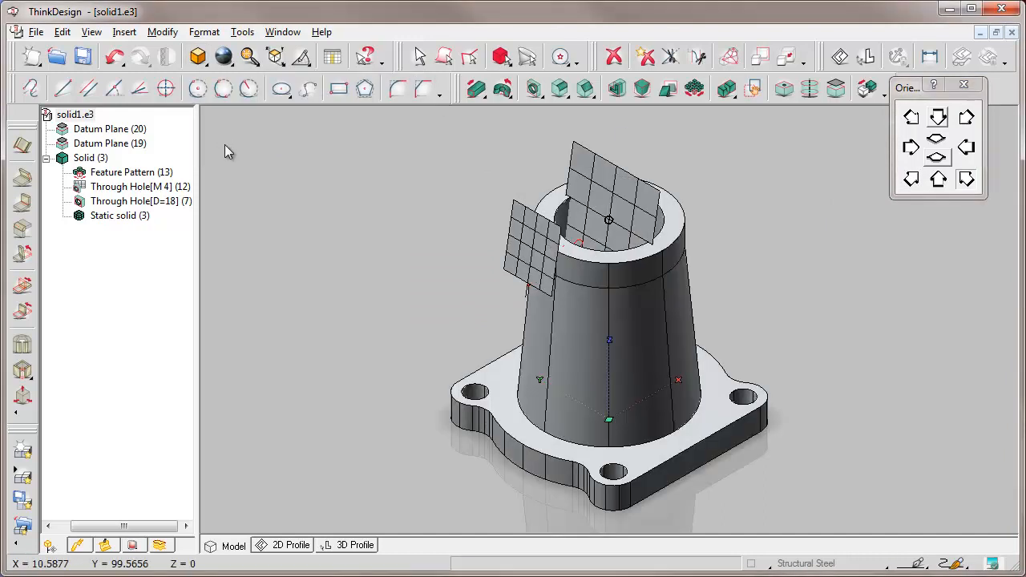
click(225, 57)
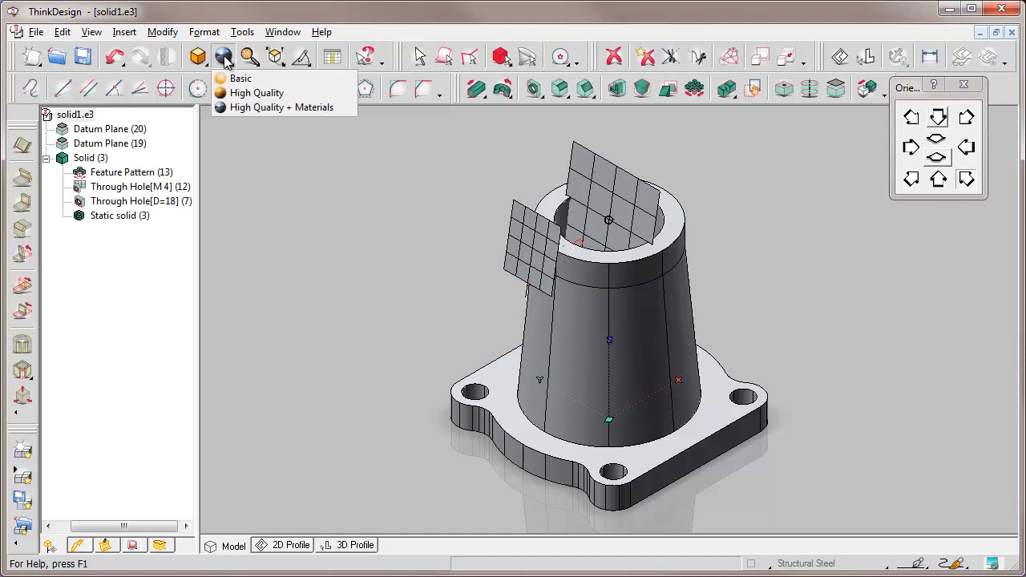
click(242, 79)
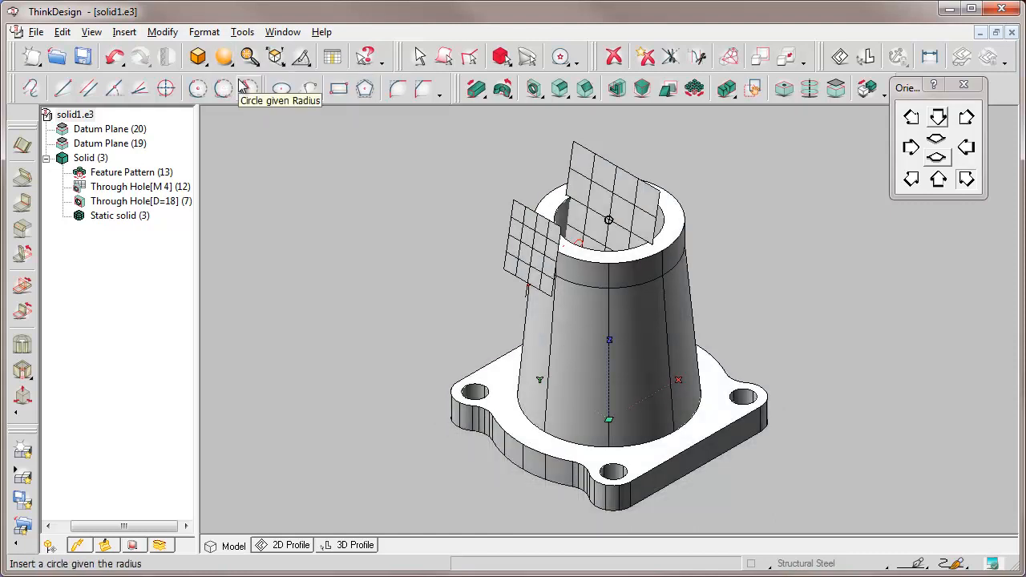
- Change the color of both datum planes, Datum Plane (20) and Datum Plane (19), to blue
click(108, 130)
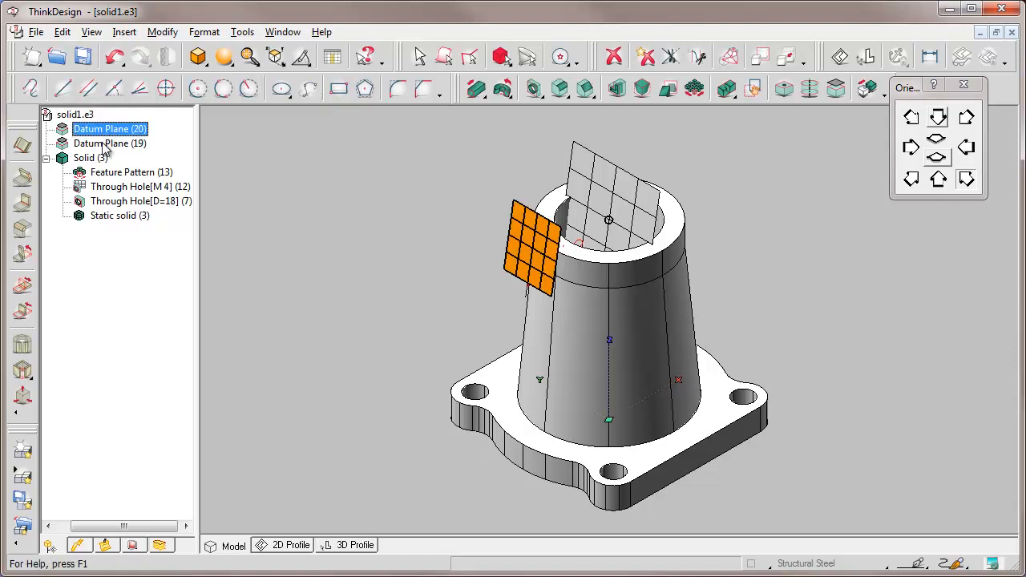
ctrl+click(104, 145)
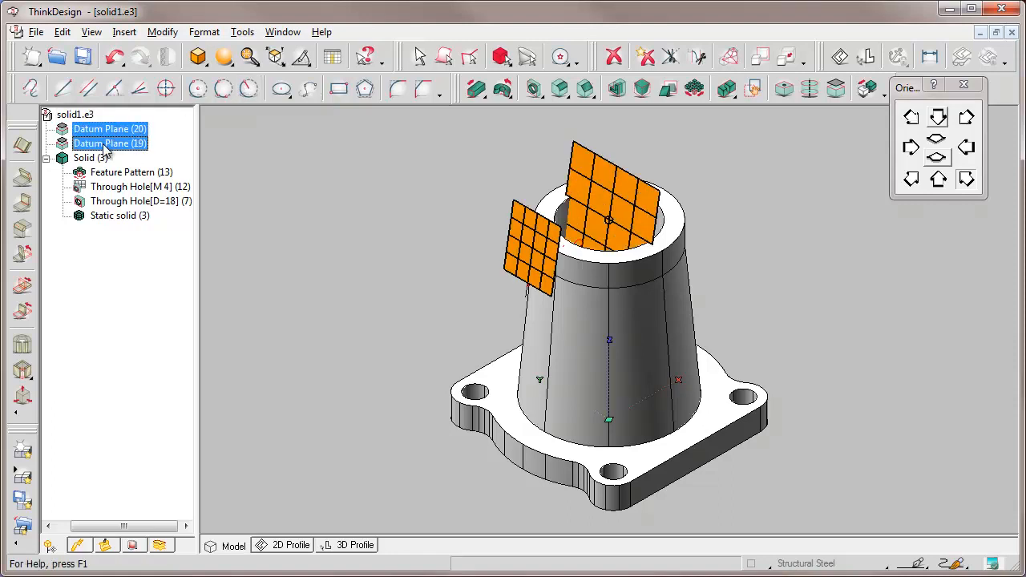
click(752, 564)
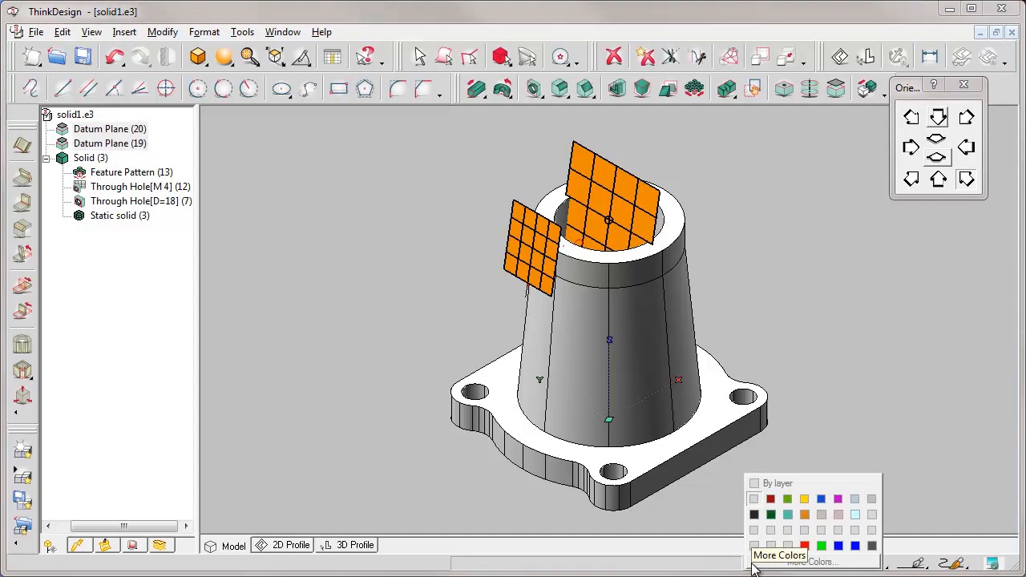
click(803, 516)
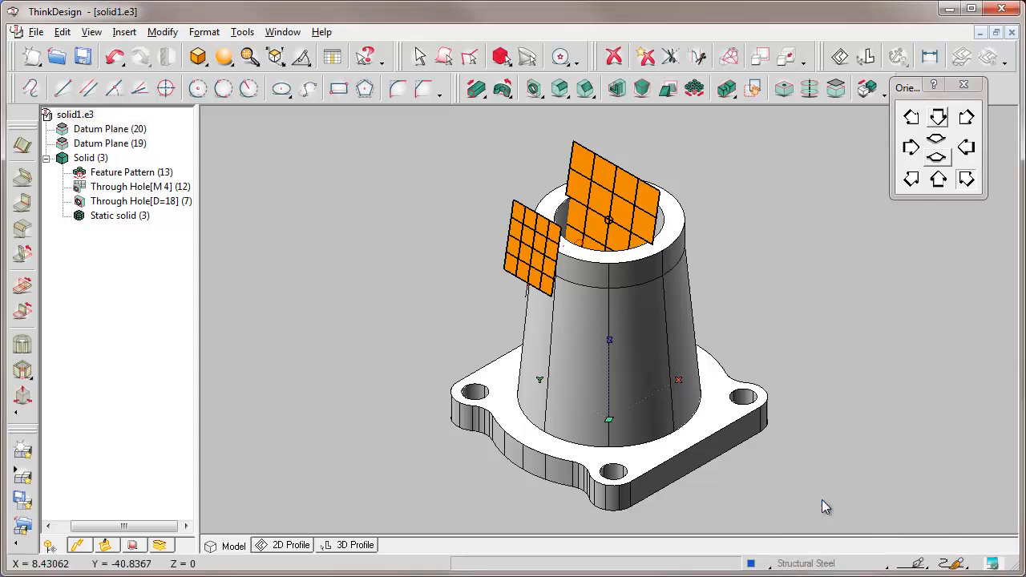
click(458, 228)
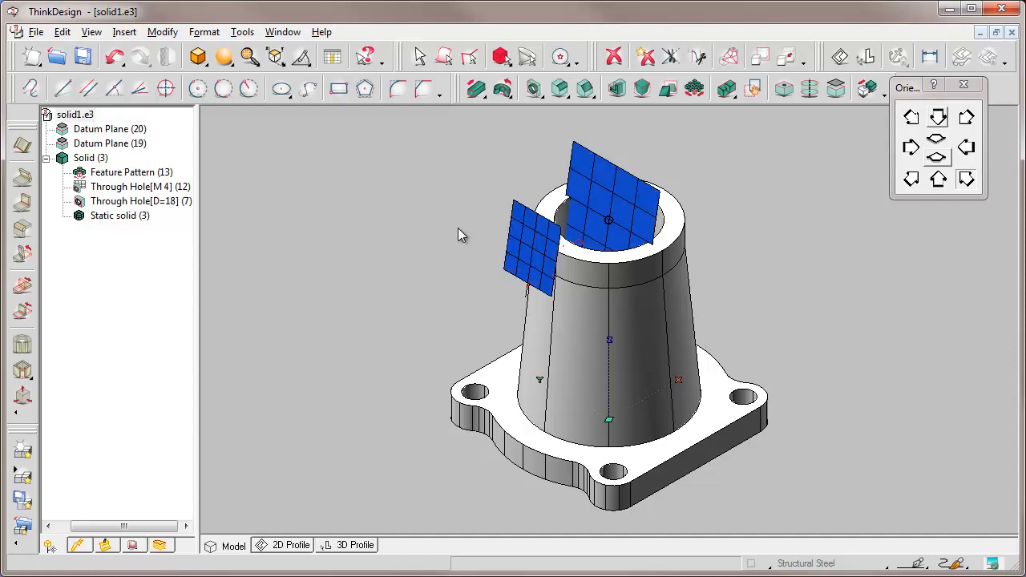
- Place the work plane on the smaller datum plane outside the cone and start a 2D profile there, fitting the whole model in view
right_click(545, 241)
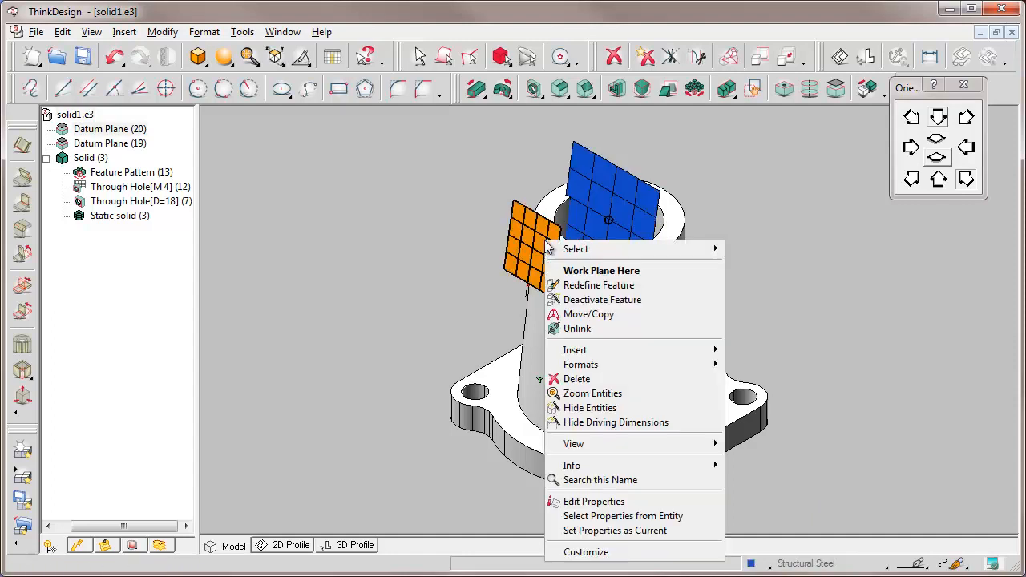
click(585, 271)
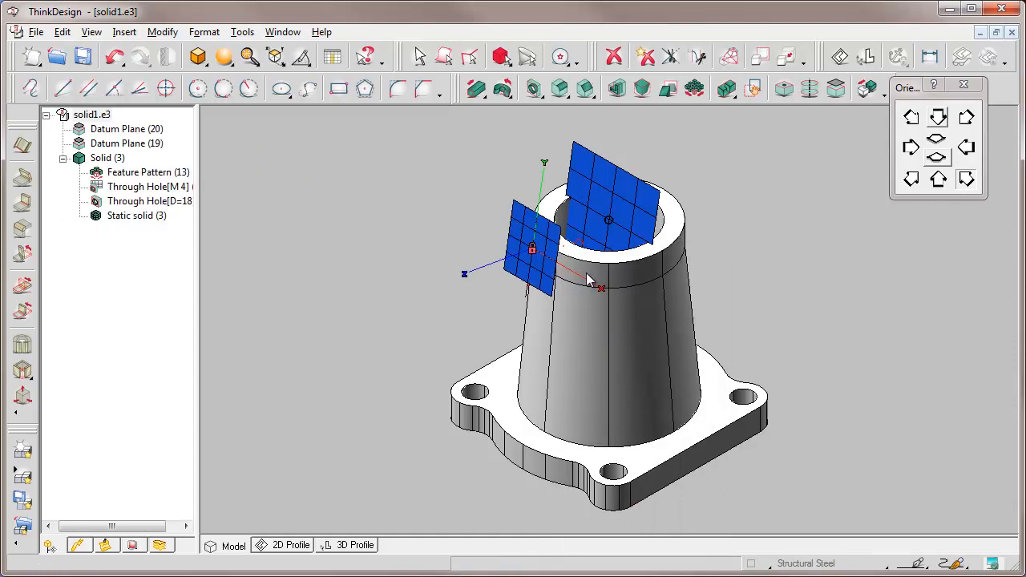
click(290, 547)
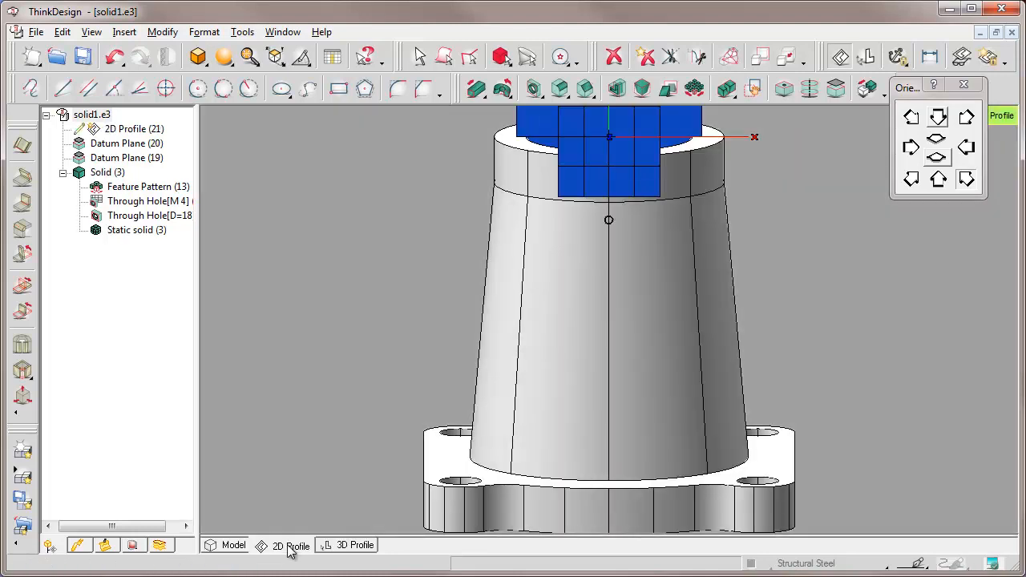
click(249, 58)
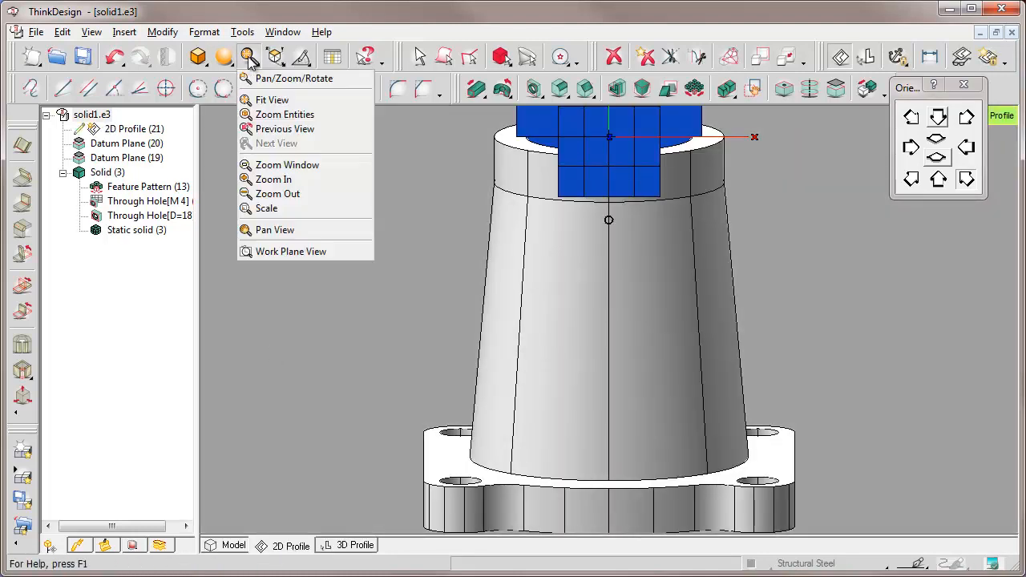
click(268, 101)
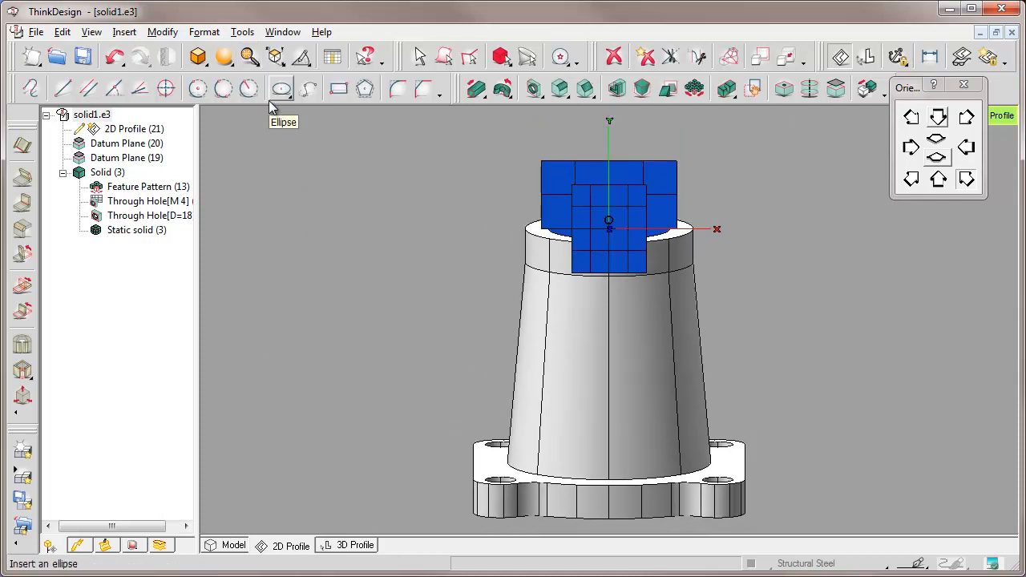
- Sketch a two-vertex rectangle about 14 by 9 mm on the cone area below the datum planes
click(339, 88)
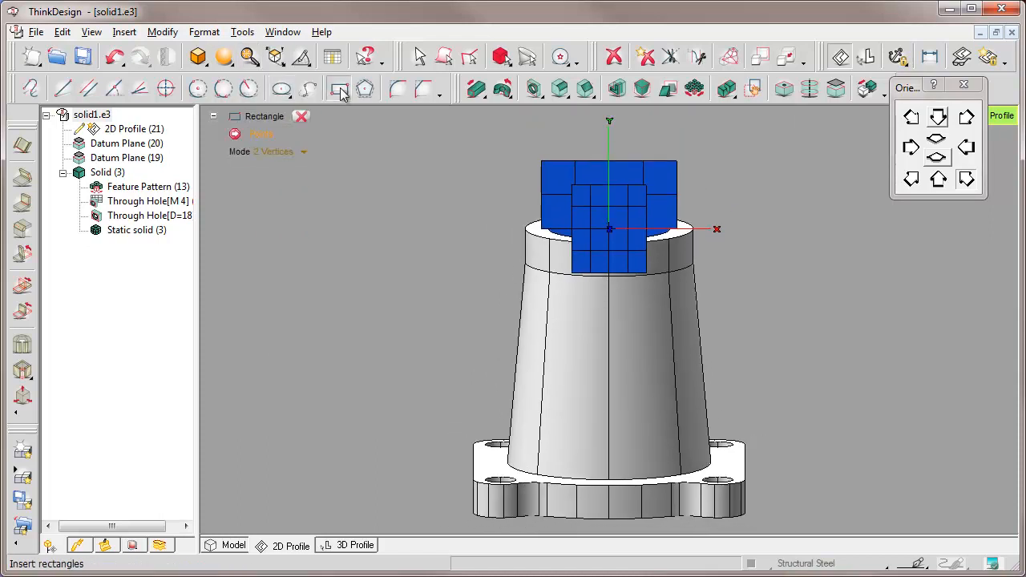
click(566, 313)
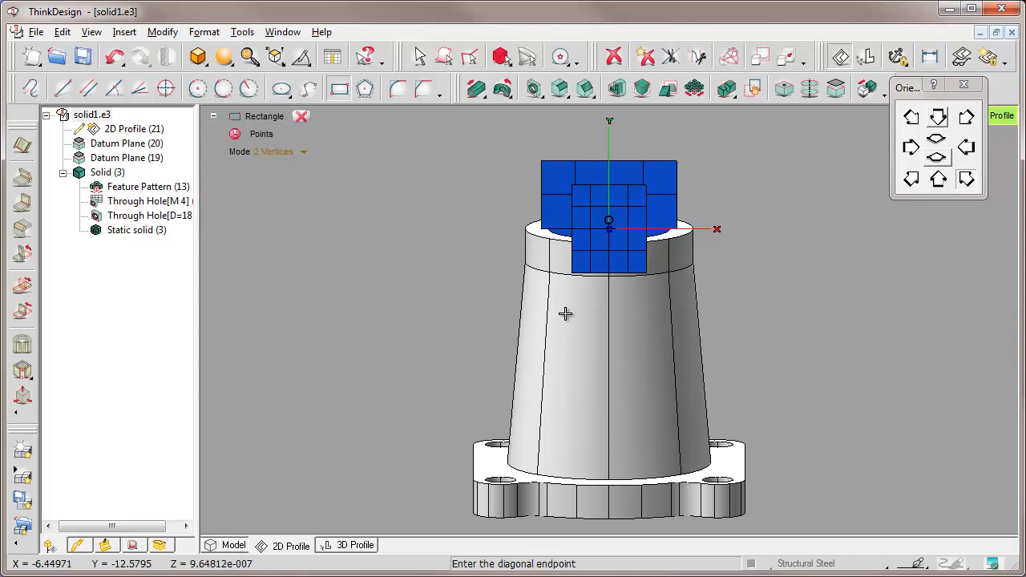
click(661, 375)
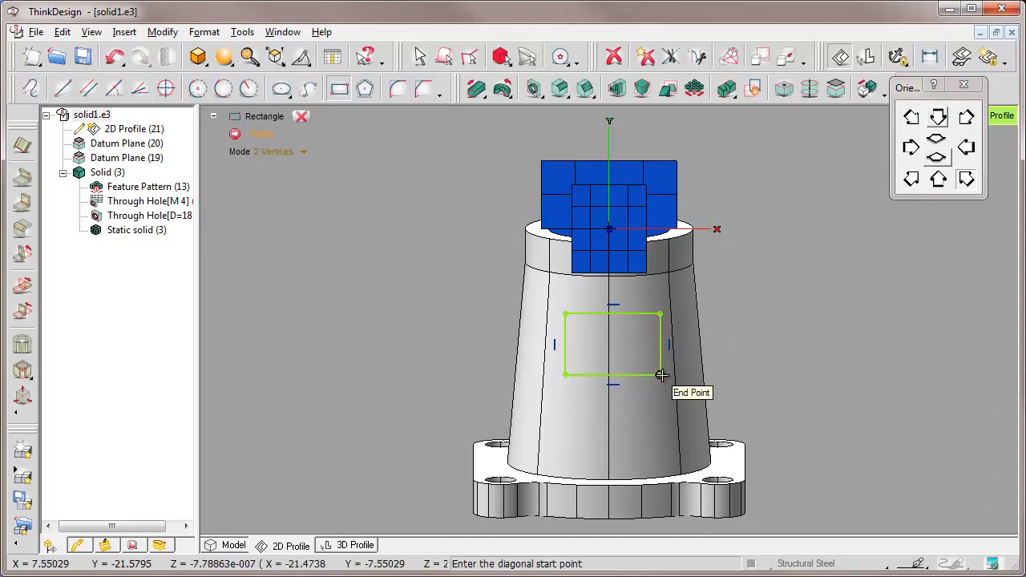
key(Escape)
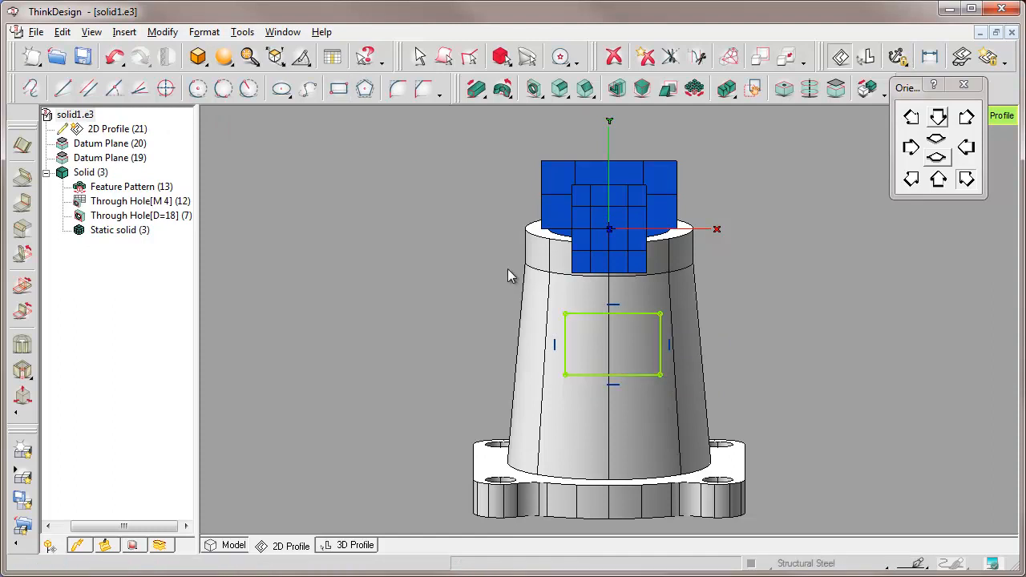
- Draw a vertical line between the midpoints of the rectangle's lower and upper sides using the Mid Point snap
click(63, 91)
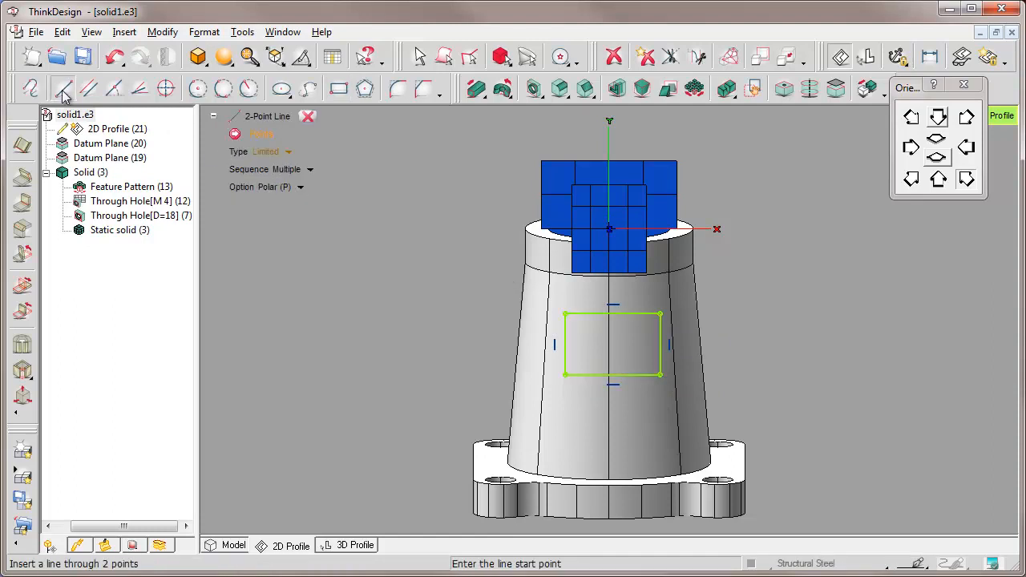
click(560, 60)
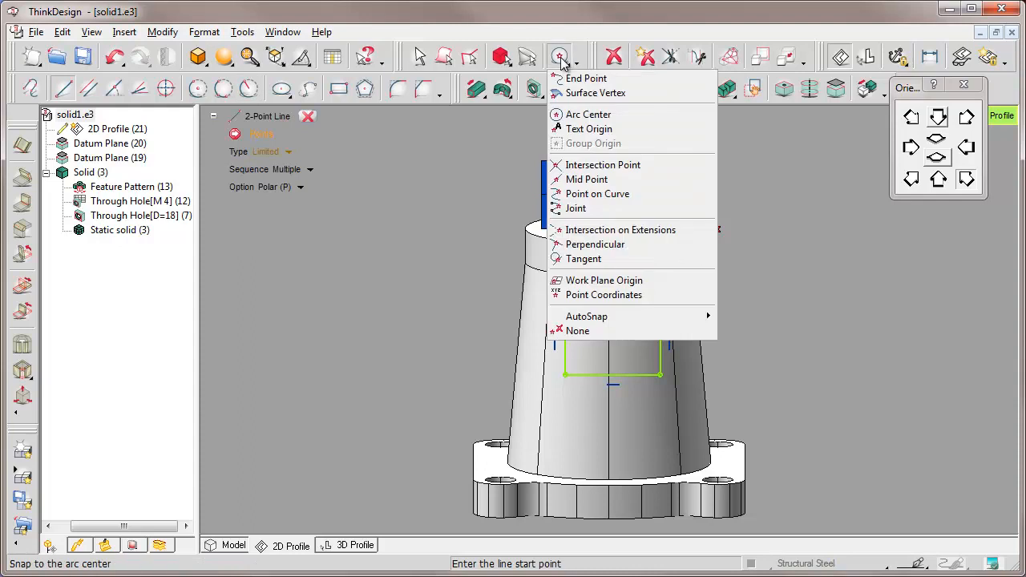
click(588, 179)
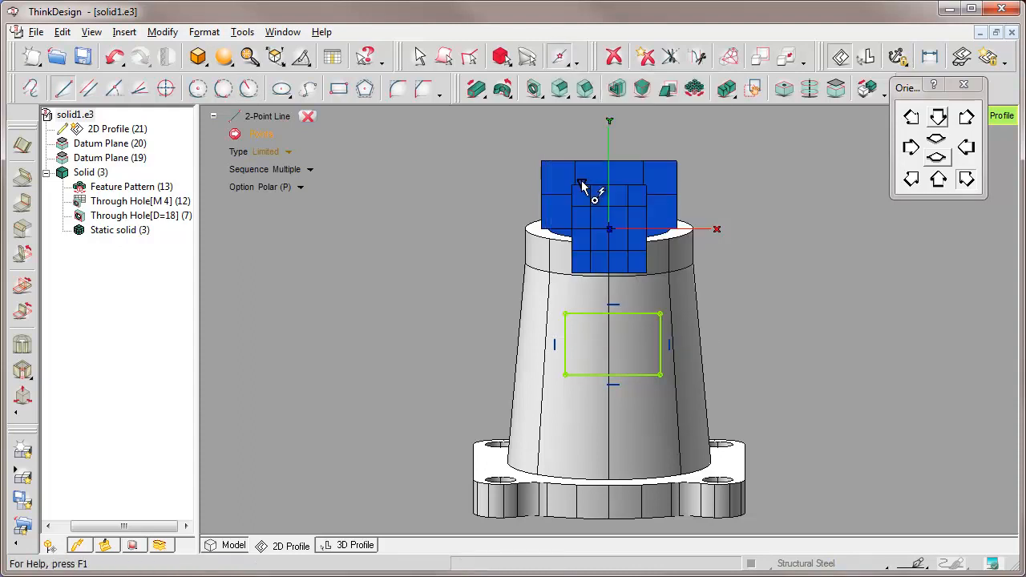
click(614, 374)
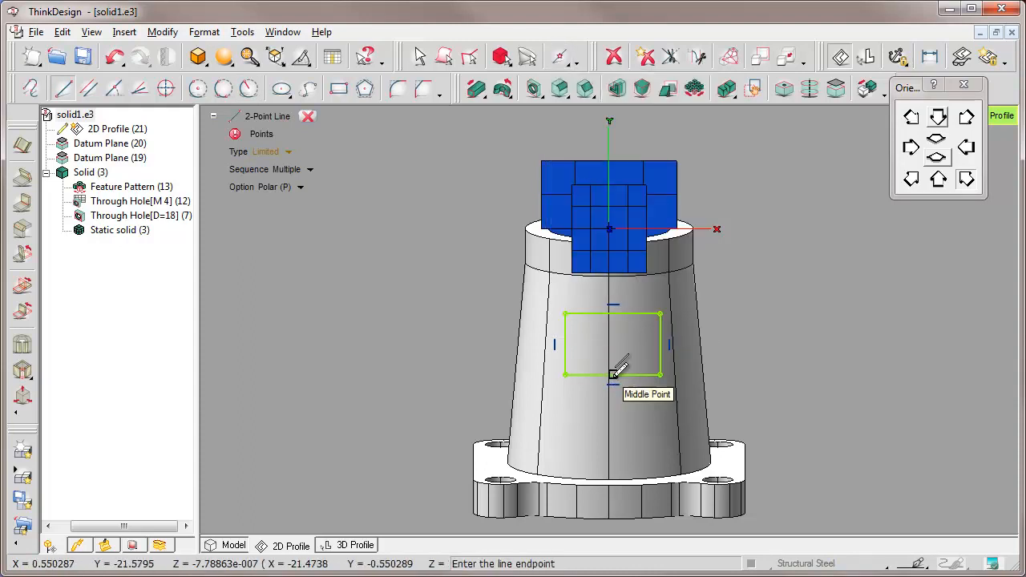
click(561, 56)
click(614, 313)
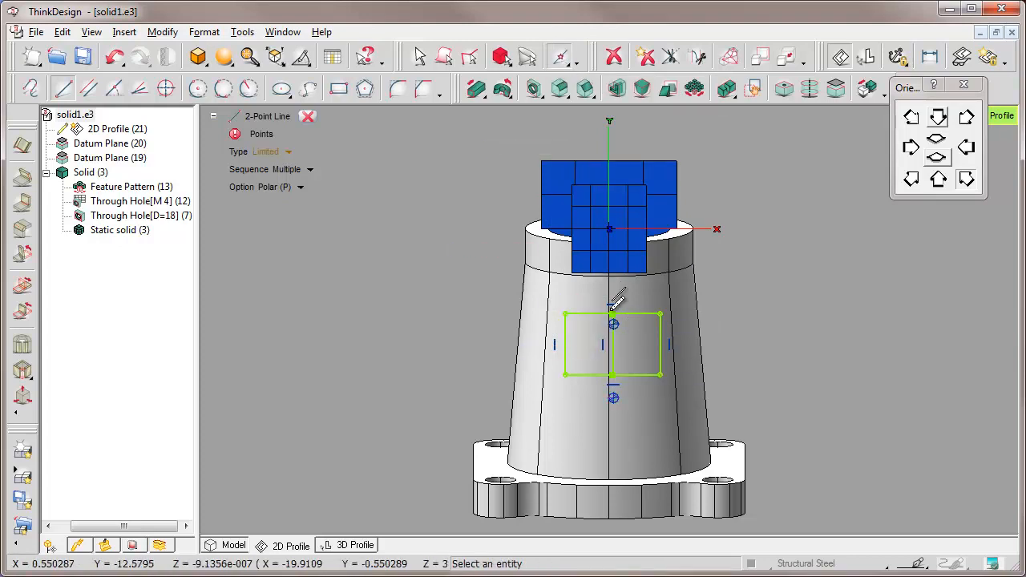
- Switch the display to Wireframe View and make the rectangle's vertical midline a reference line
click(249, 58)
click(277, 165)
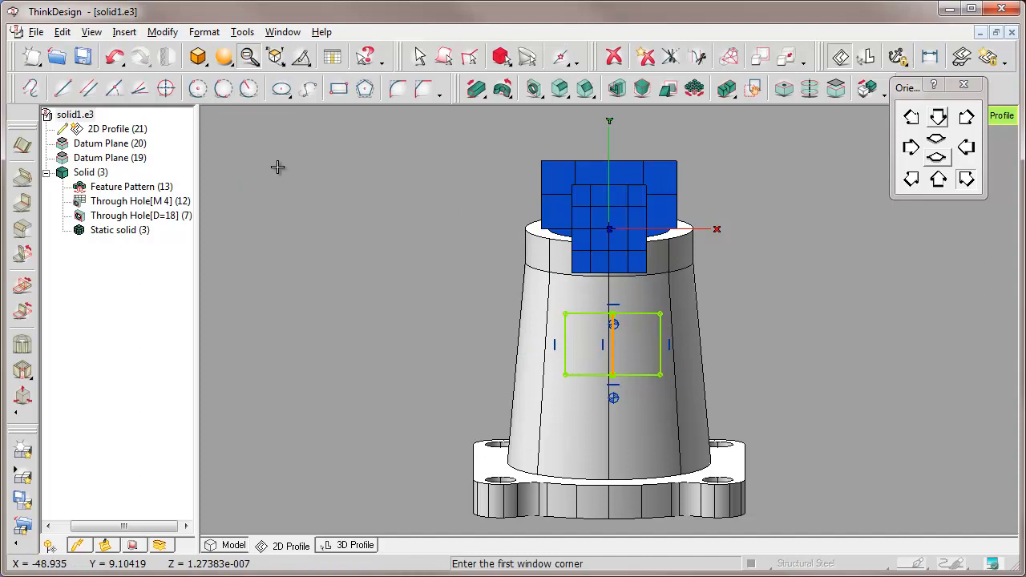
click(491, 278)
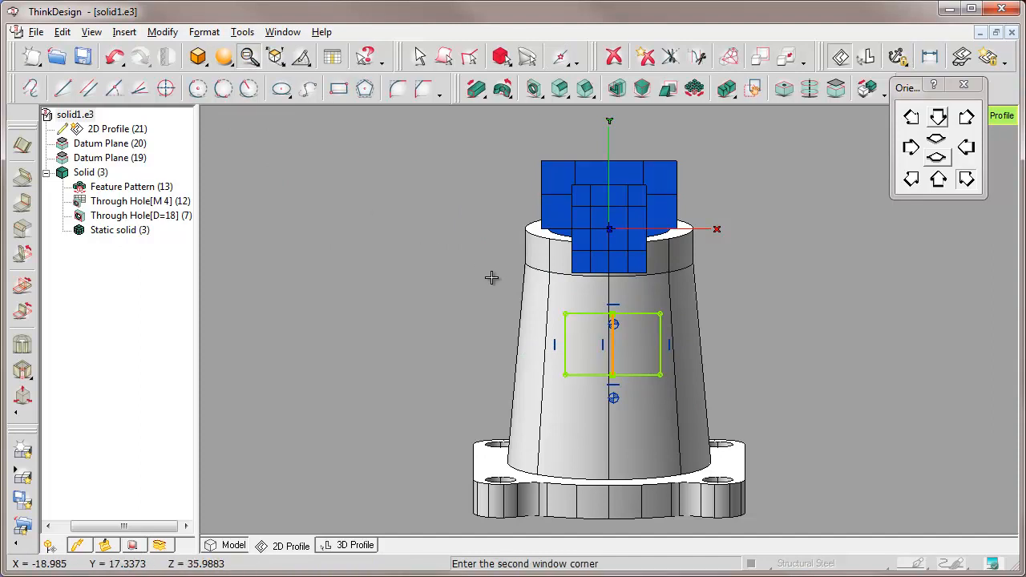
click(734, 396)
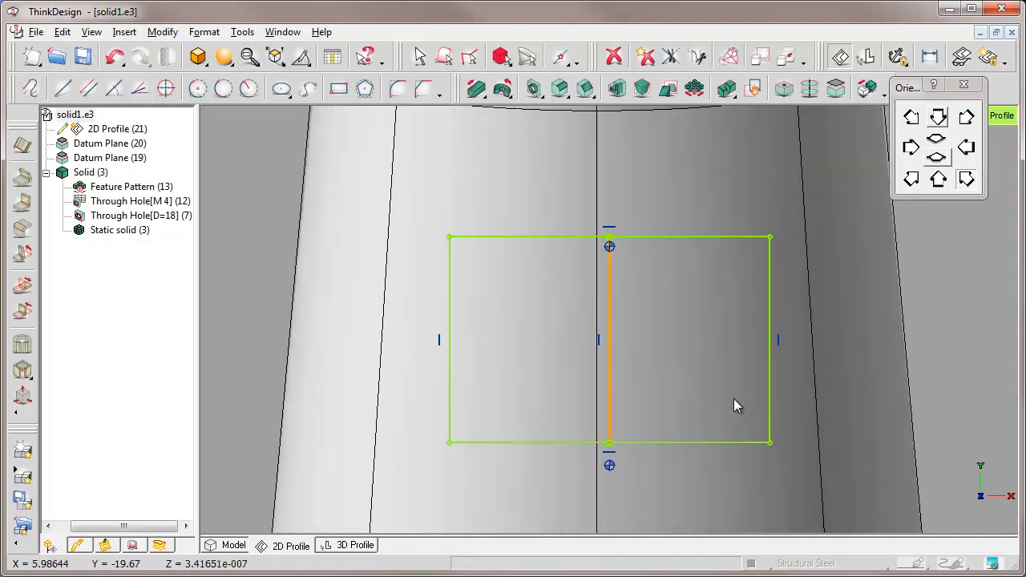
click(198, 56)
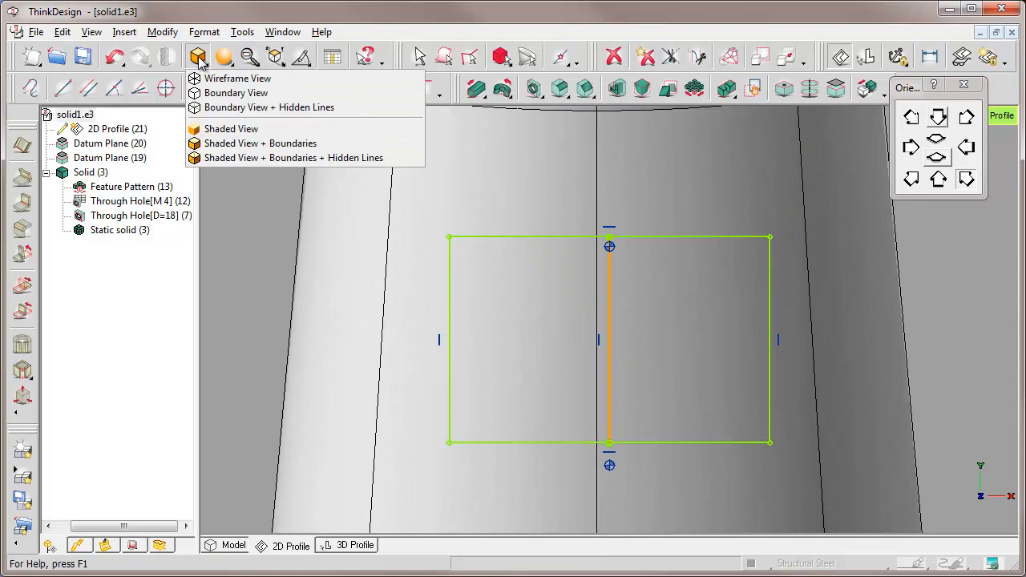
click(220, 76)
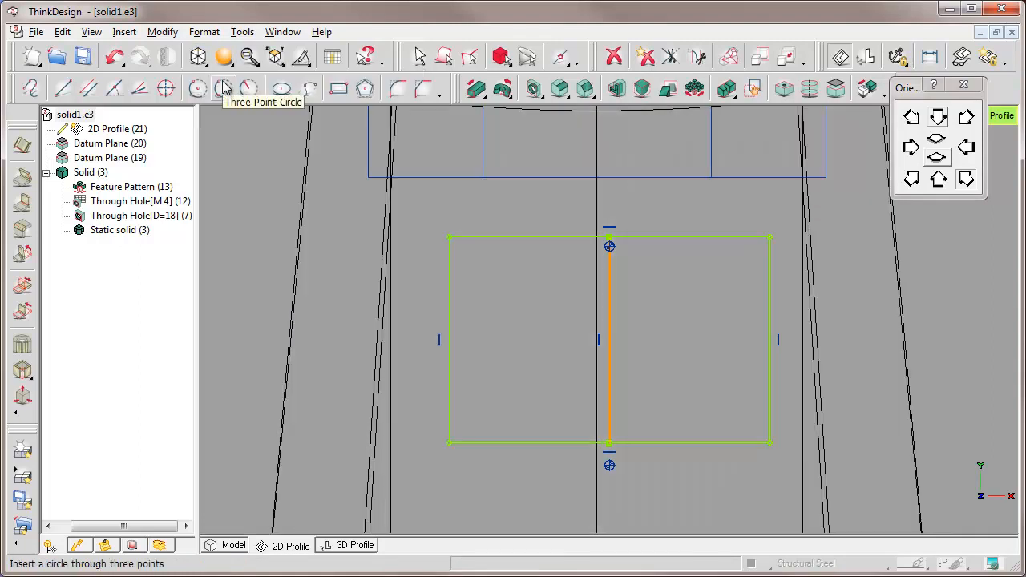
right_click(609, 407)
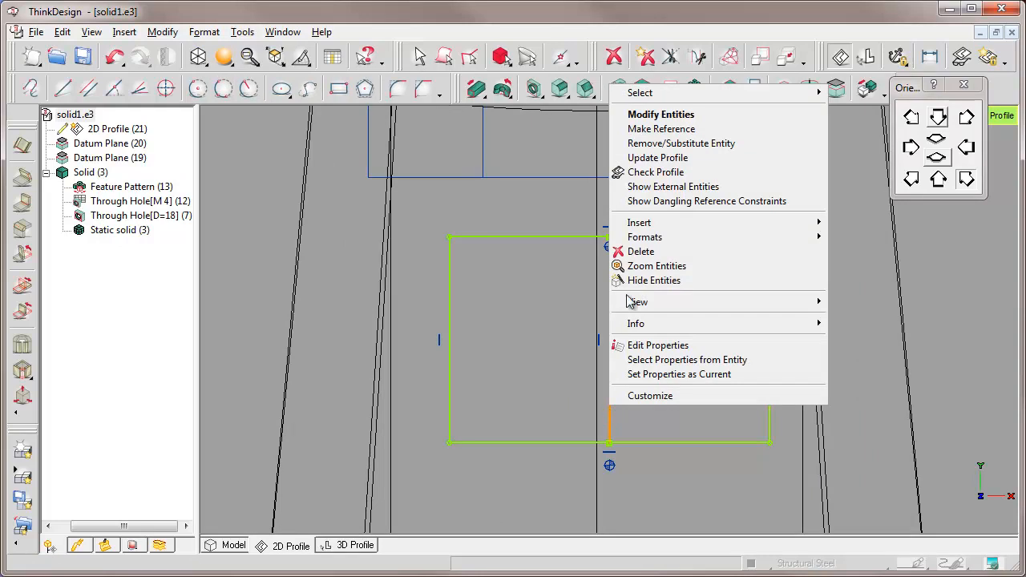
click(653, 129)
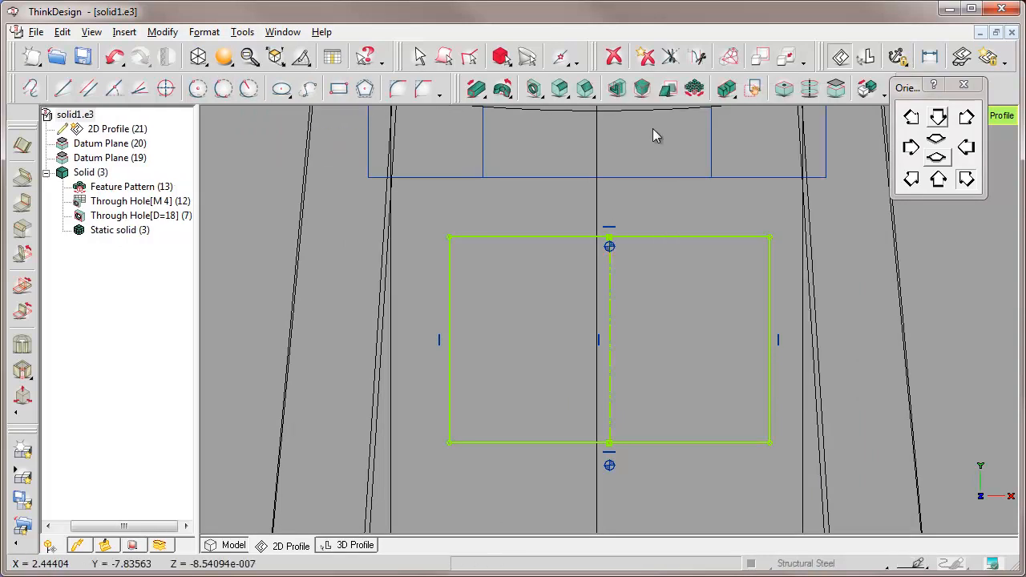
- Add a smart dimension to the rectangle's left side and set its length to 12 mm
click(931, 57)
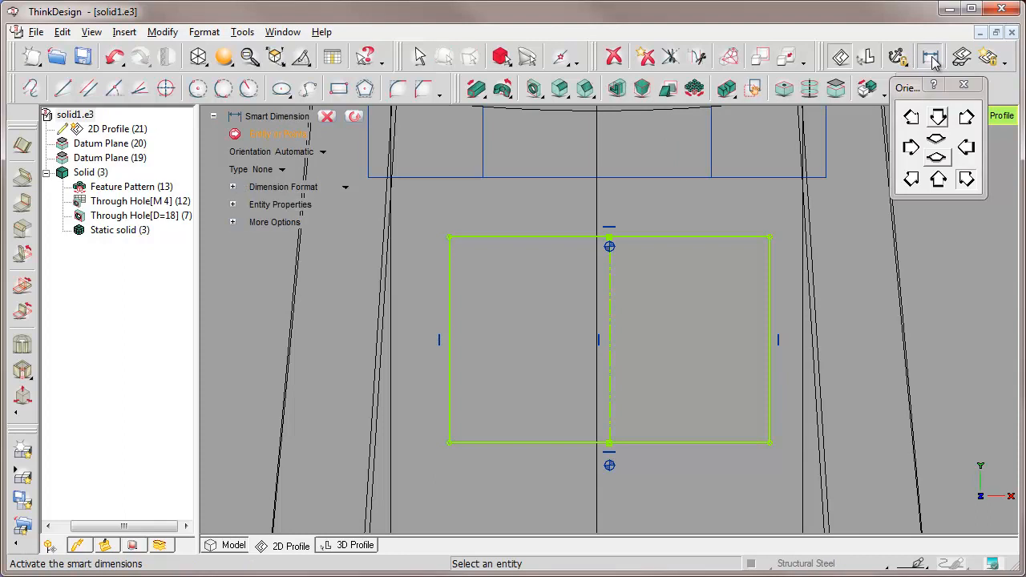
click(449, 260)
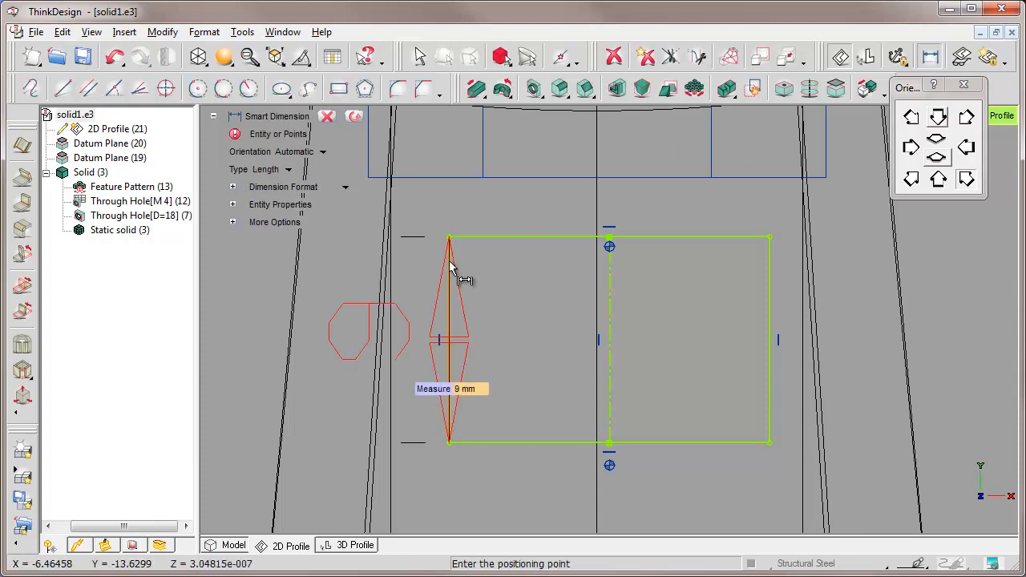
text(12)
click(349, 343)
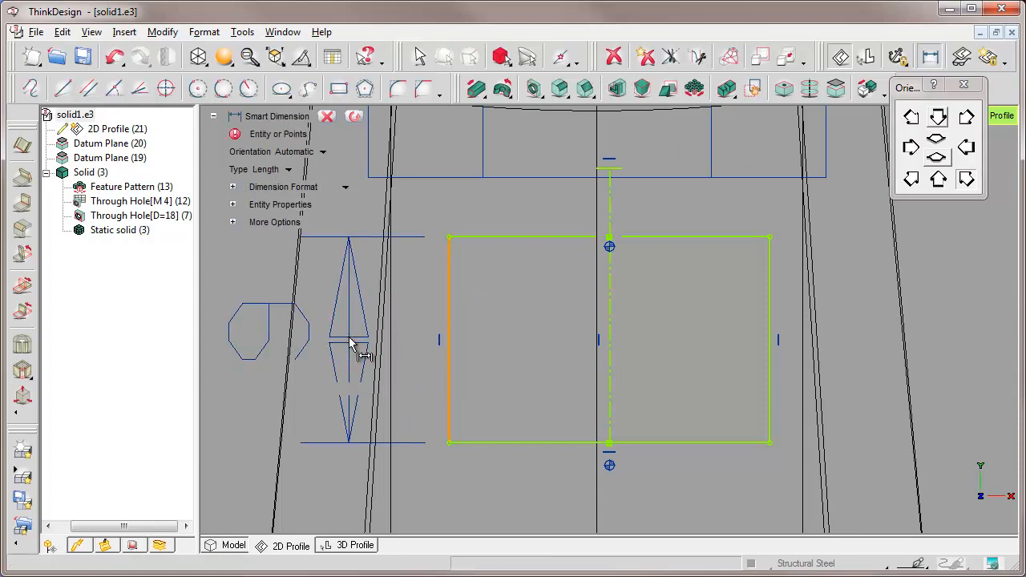
click(326, 117)
- Apply an Equal Length constraint between the rectangle's left and upper sides to make it square
click(898, 58)
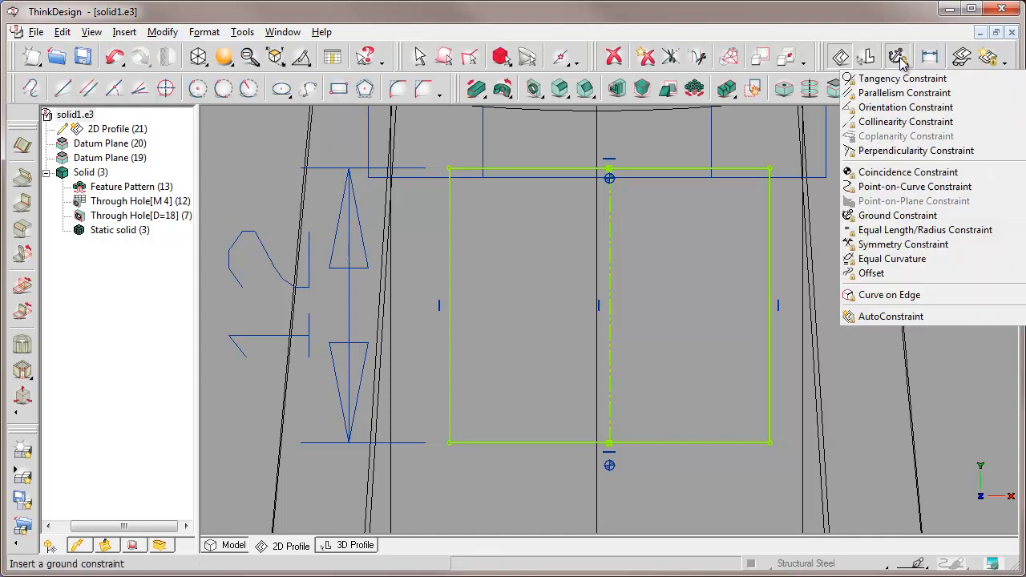
click(906, 230)
click(449, 221)
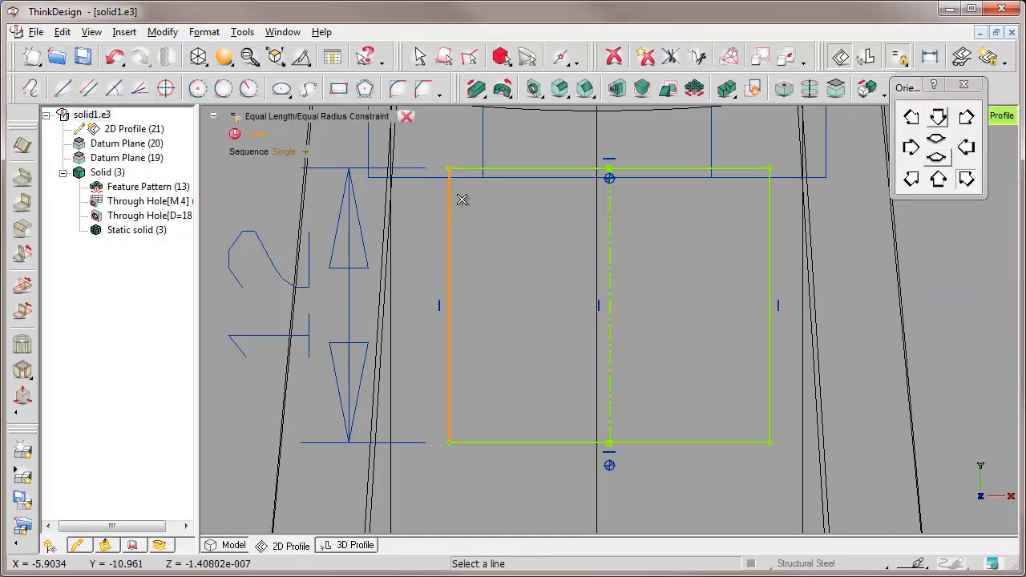
click(481, 168)
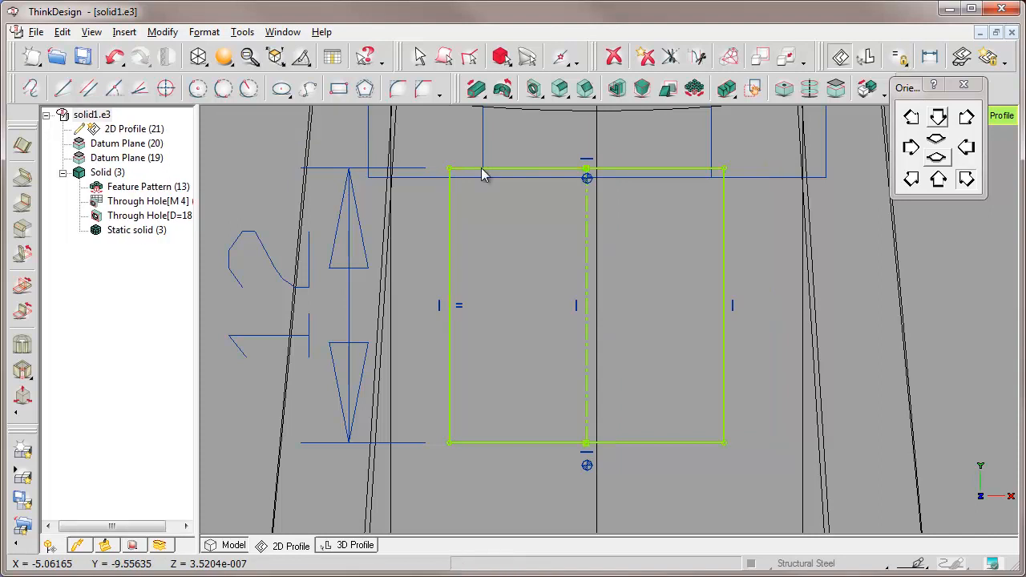
- Run Check Profile on the sketch and expand its details to examine the constraint status of the entities
right_click(232, 159)
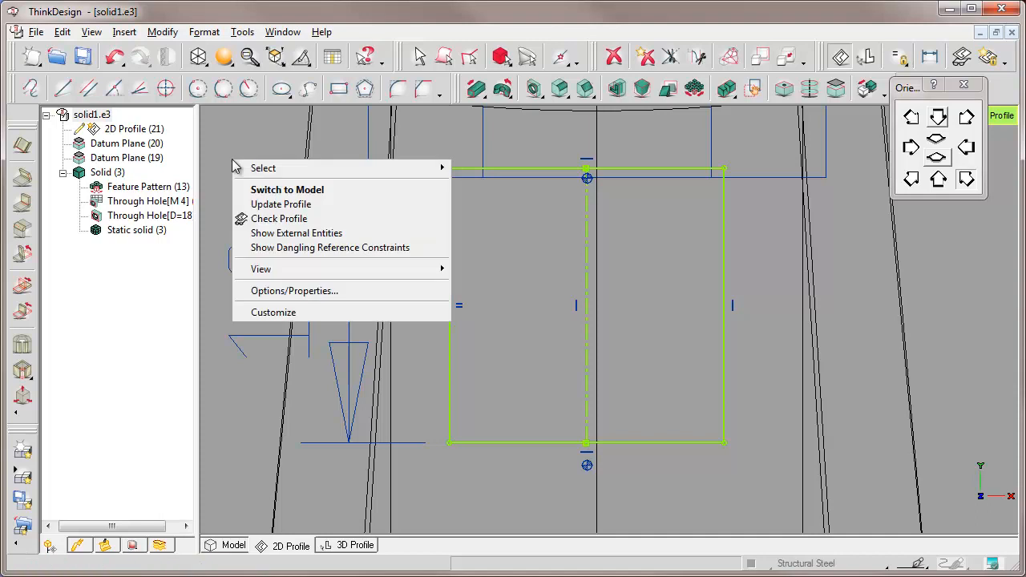
click(276, 219)
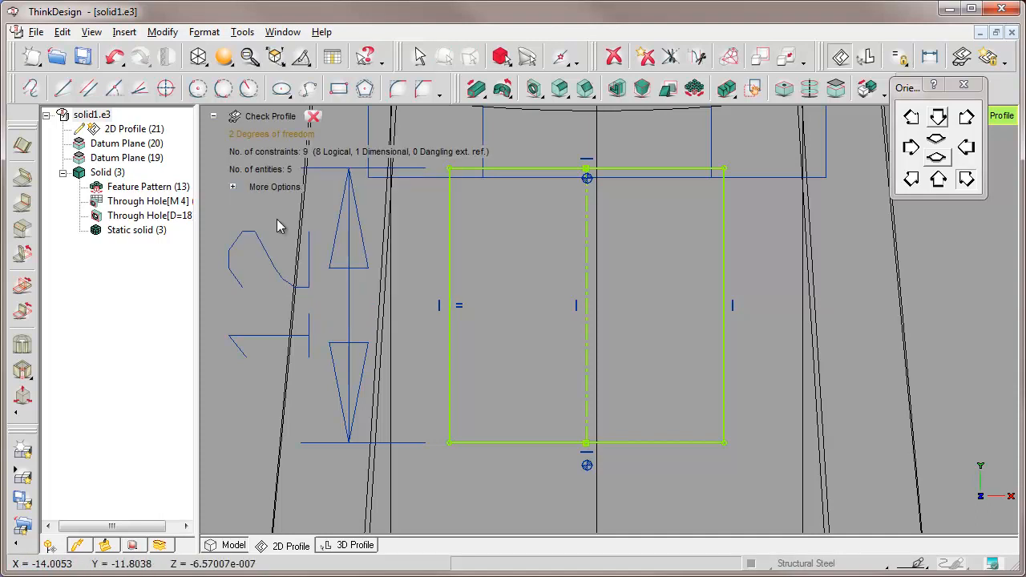
click(232, 188)
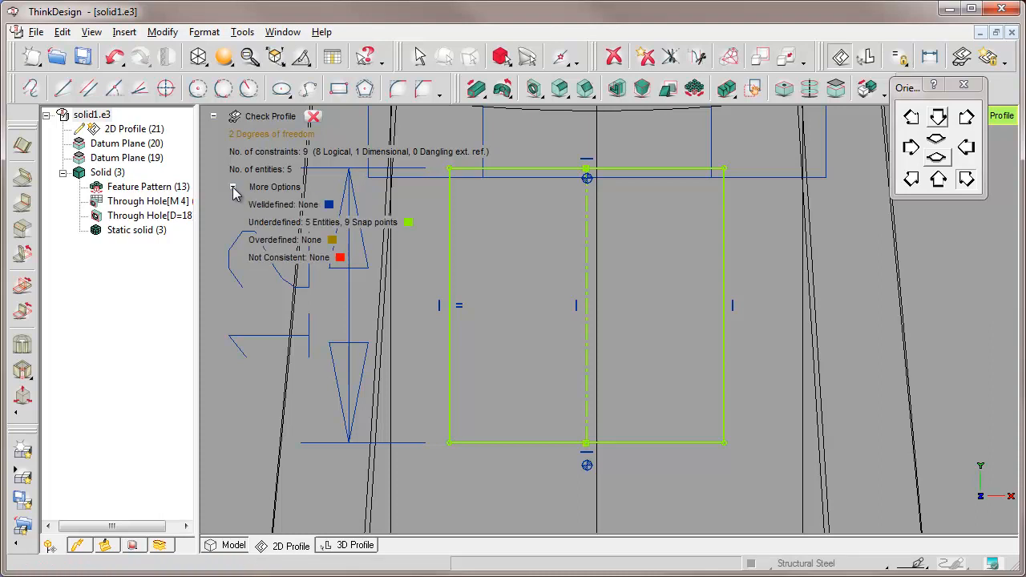
- Close the profile check and shift the square sideways by its lower-right corner to test its freedom of movement
click(313, 117)
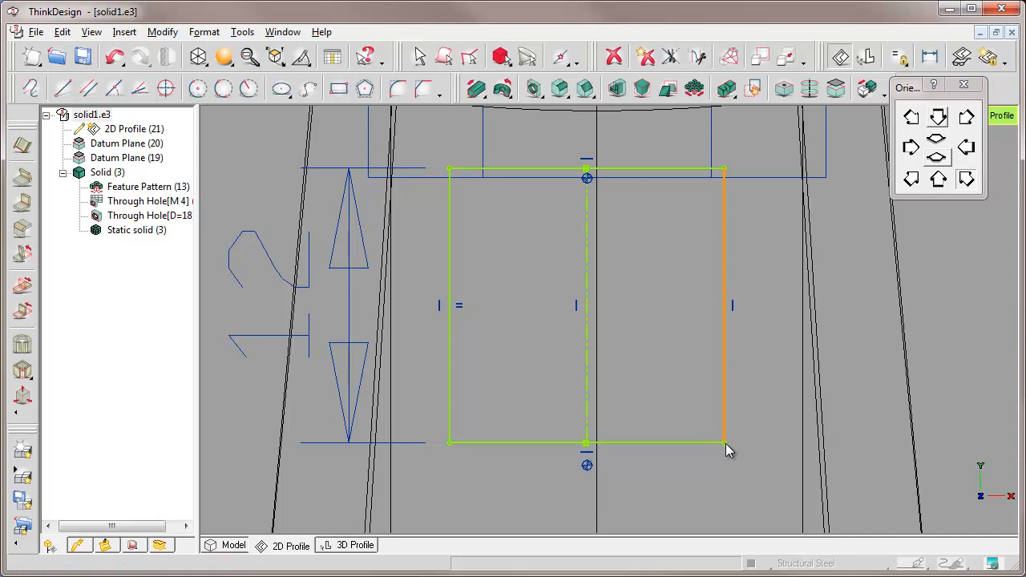
drag(726, 443, 642, 446)
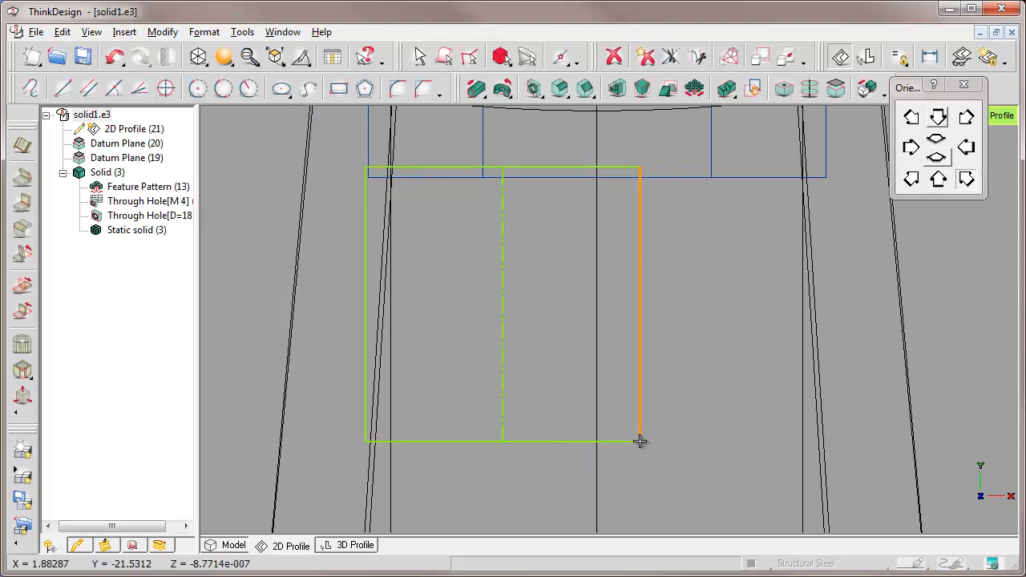
- Apply a Collinearity Constraint between the square's vertical reference line and the central axis of the conical body
click(966, 179)
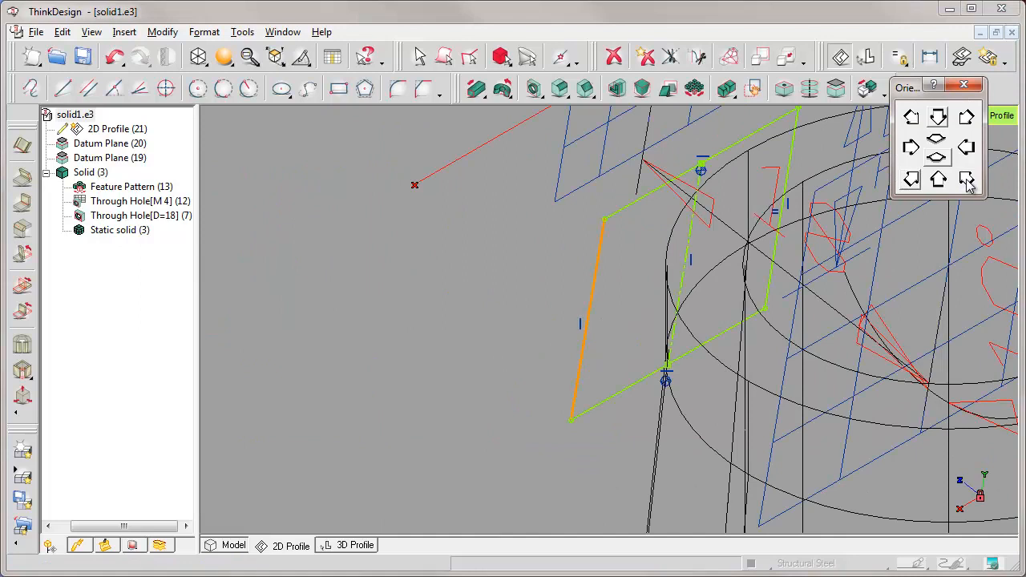
click(912, 181)
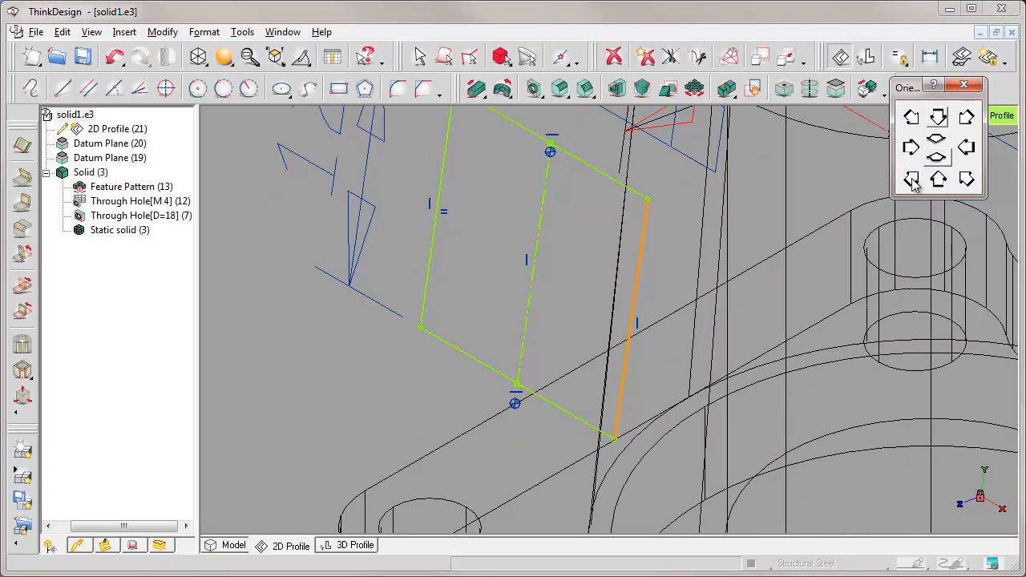
click(903, 63)
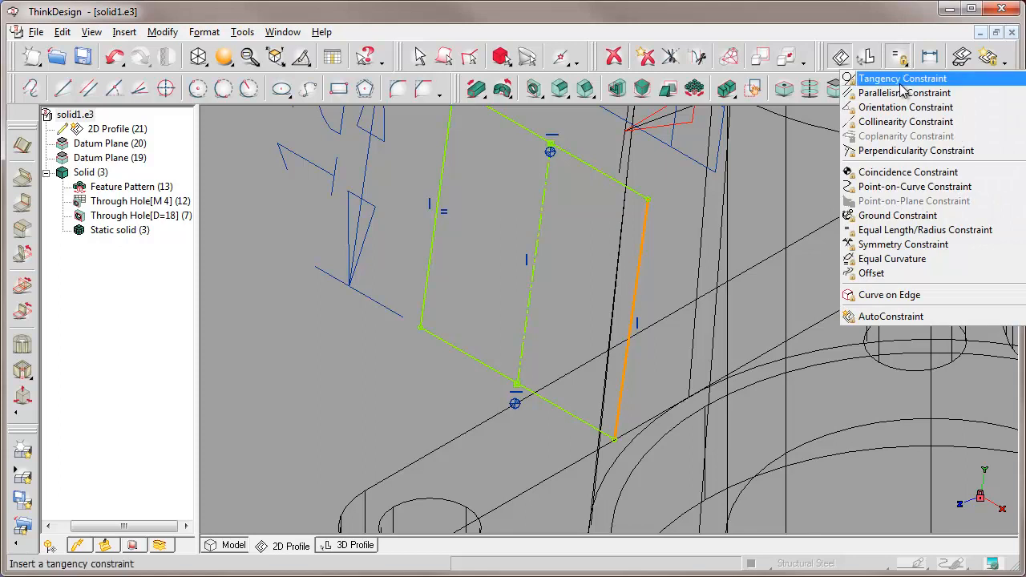
click(905, 122)
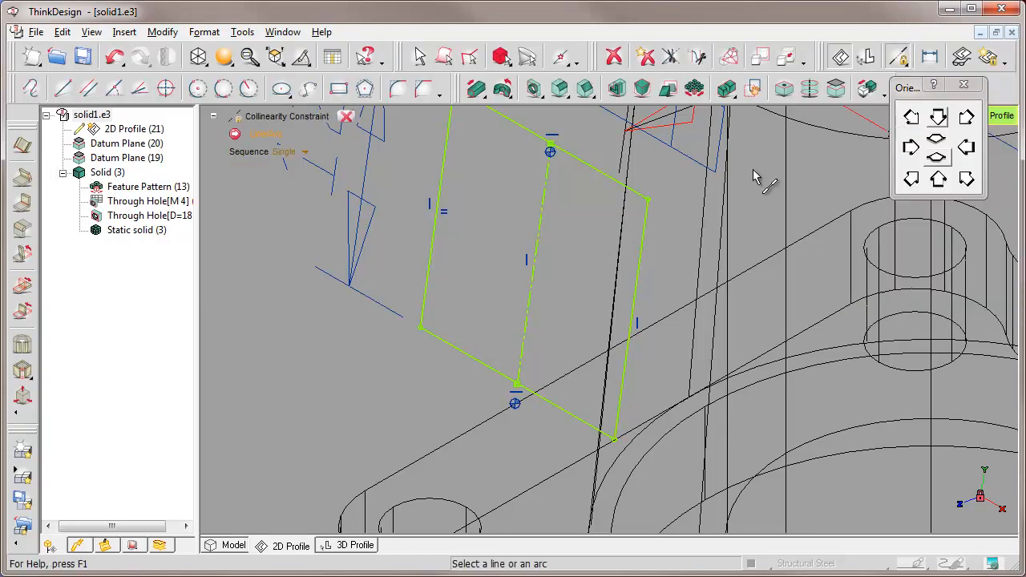
click(537, 249)
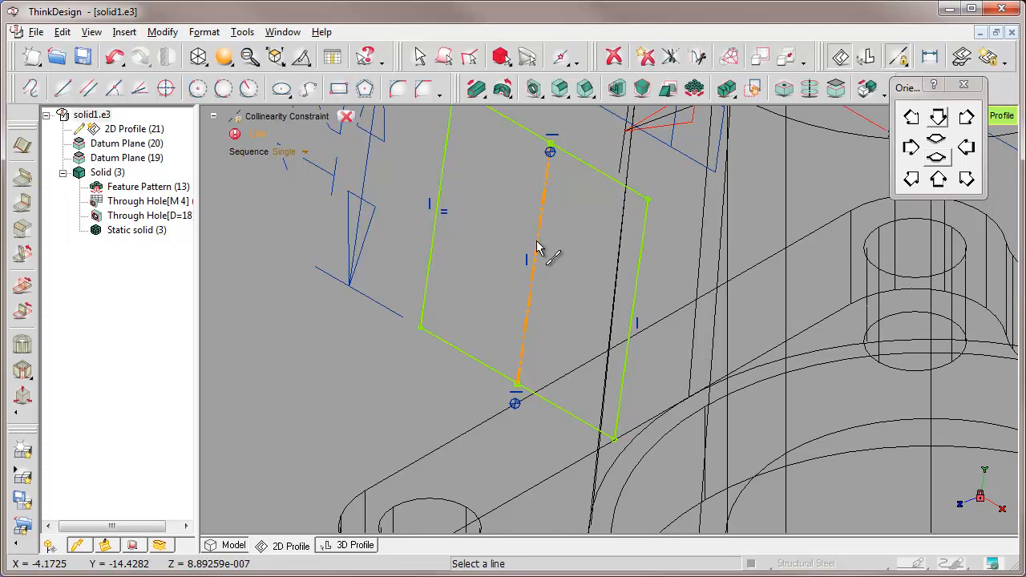
click(934, 252)
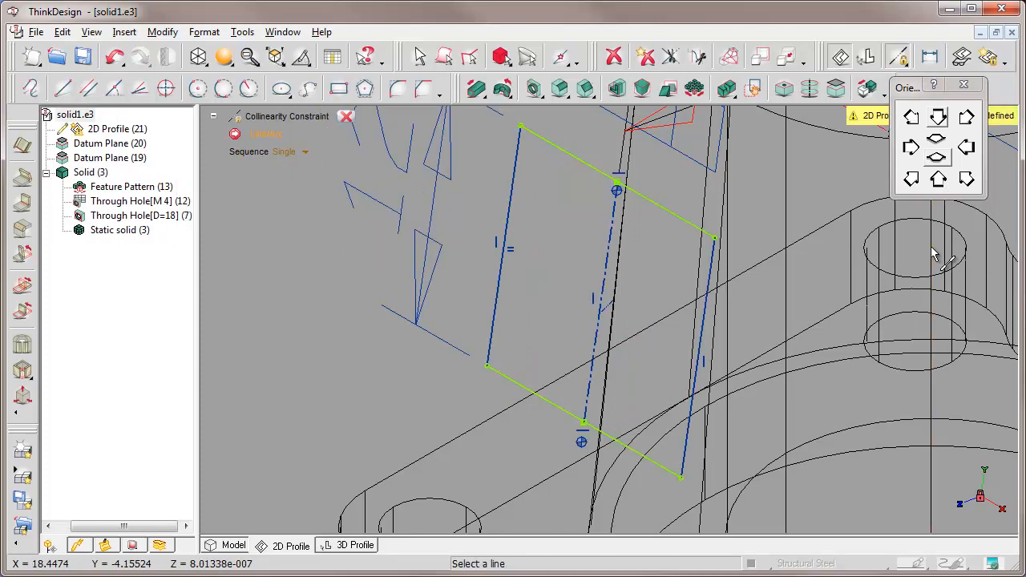
click(249, 56)
click(273, 101)
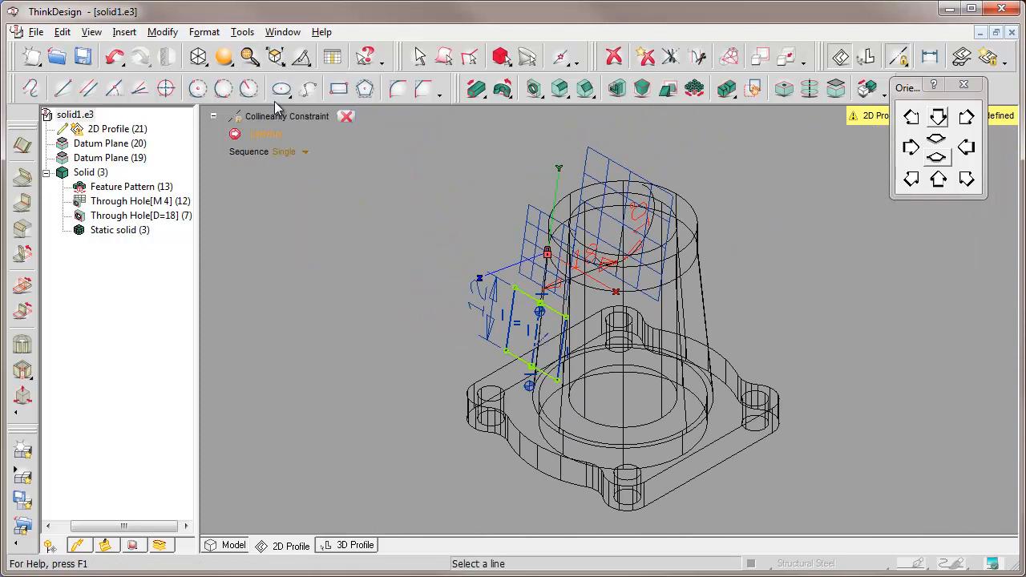
key(Escape)
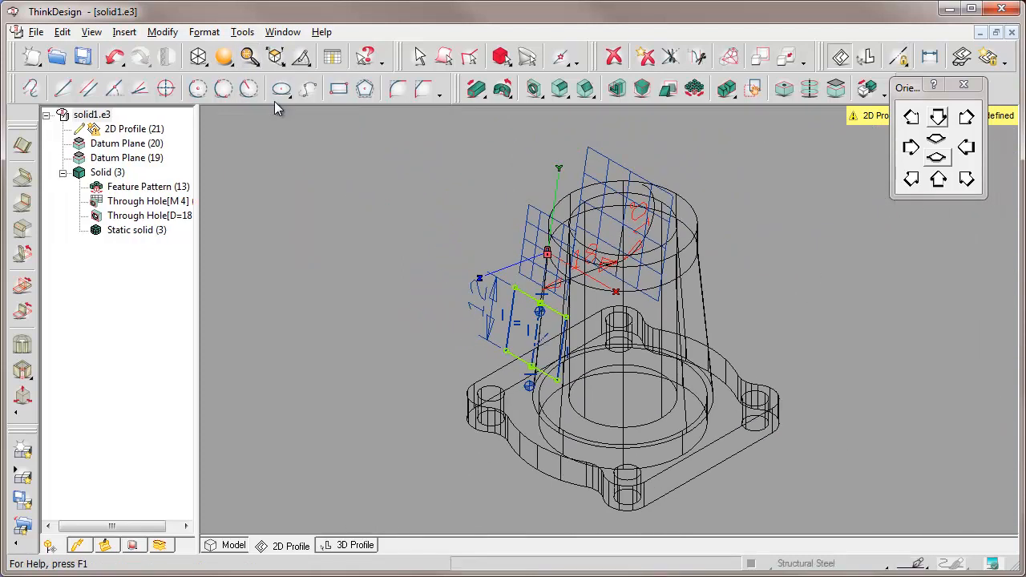
- Add a smart dimension from the midpoint of the square's vertical reference line to the base flange
click(930, 58)
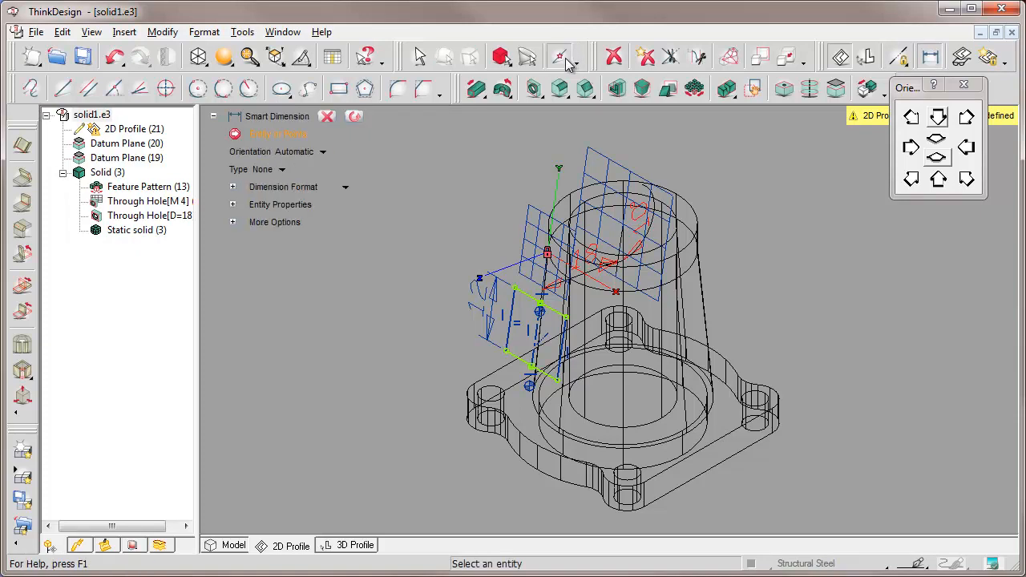
click(534, 342)
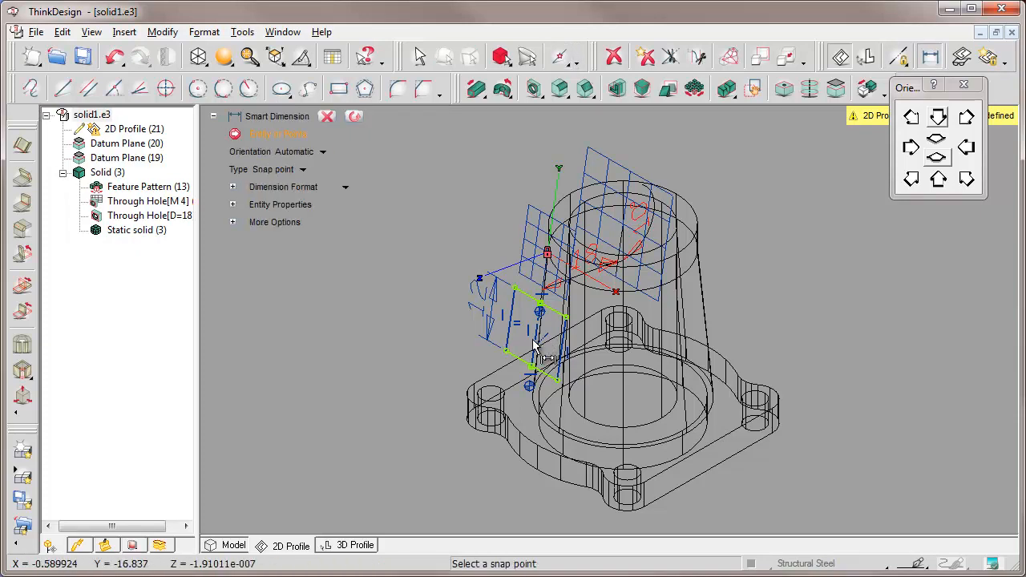
click(534, 344)
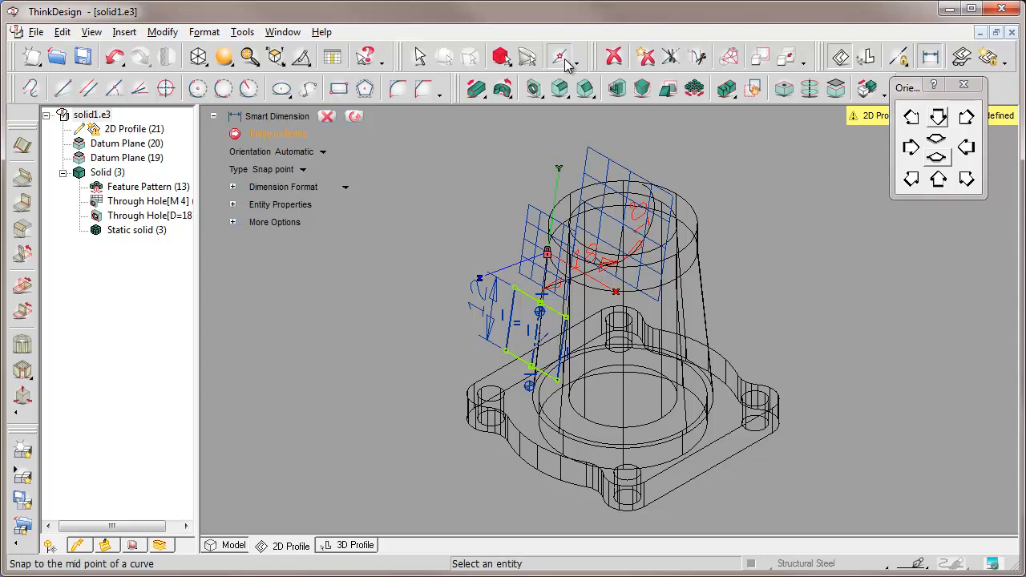
click(561, 438)
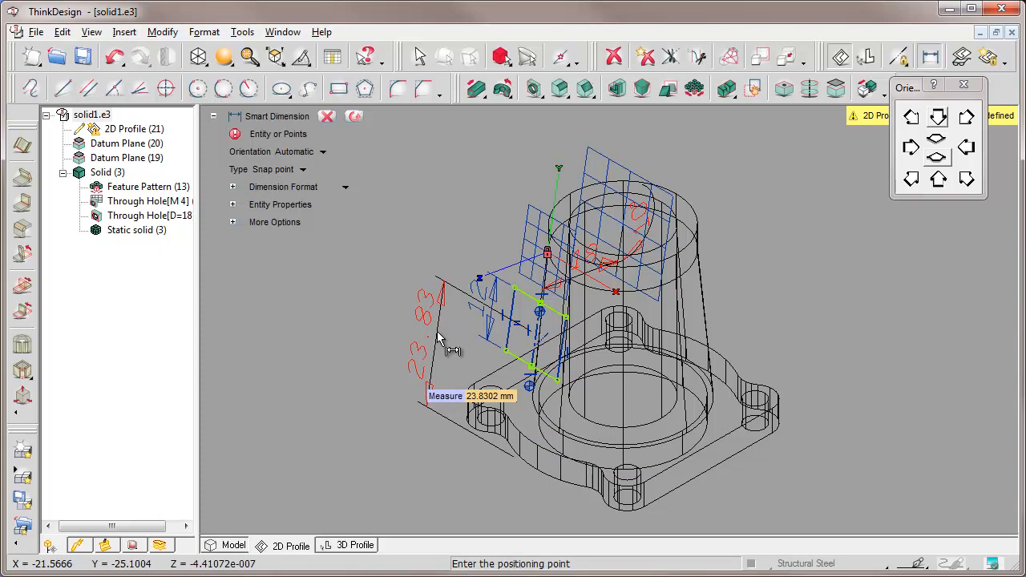
click(437, 331)
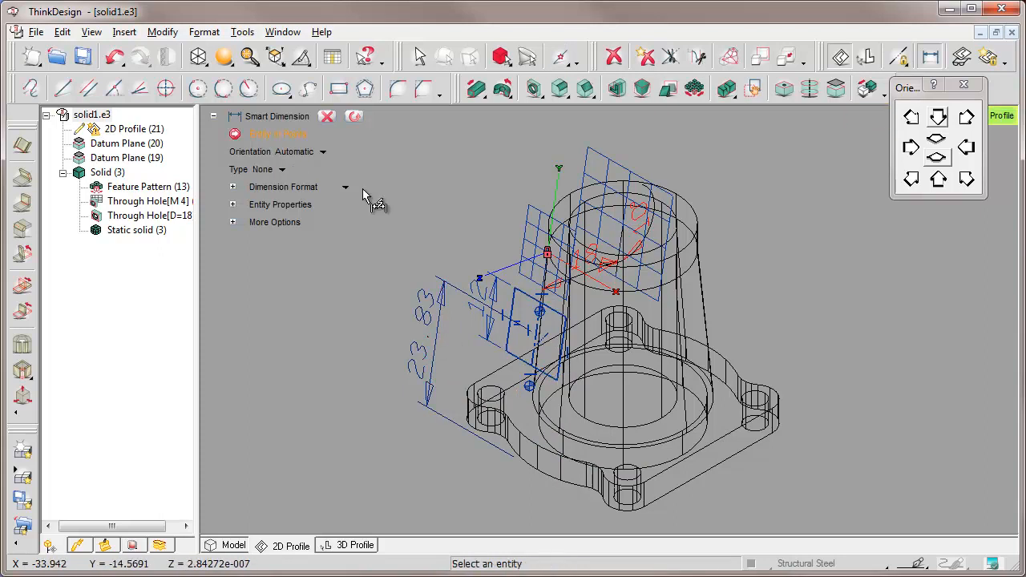
click(327, 116)
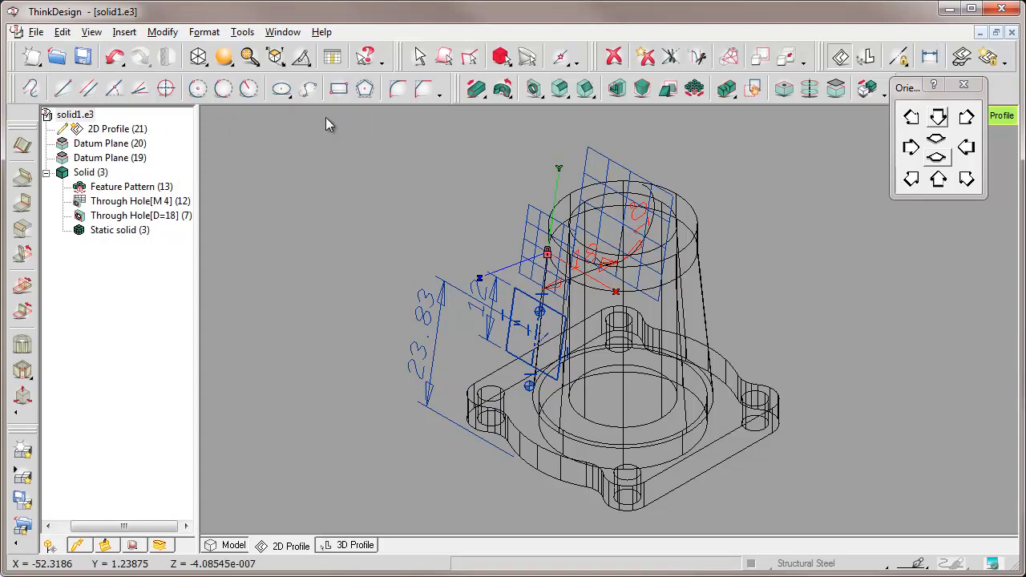
- Set the driving dimension between the square's midpoint and the base flange to 12 mm
right_click(436, 344)
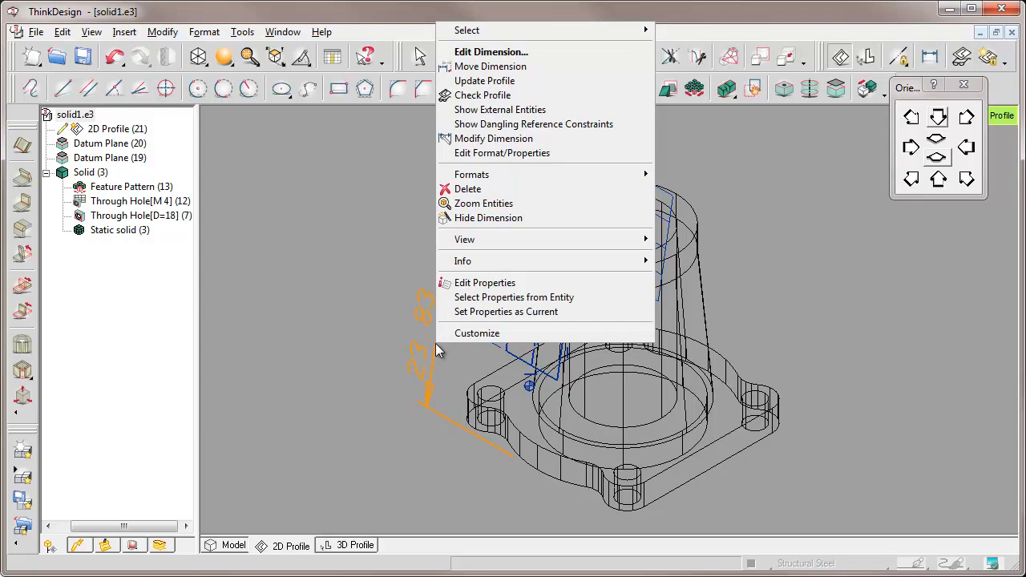
click(489, 52)
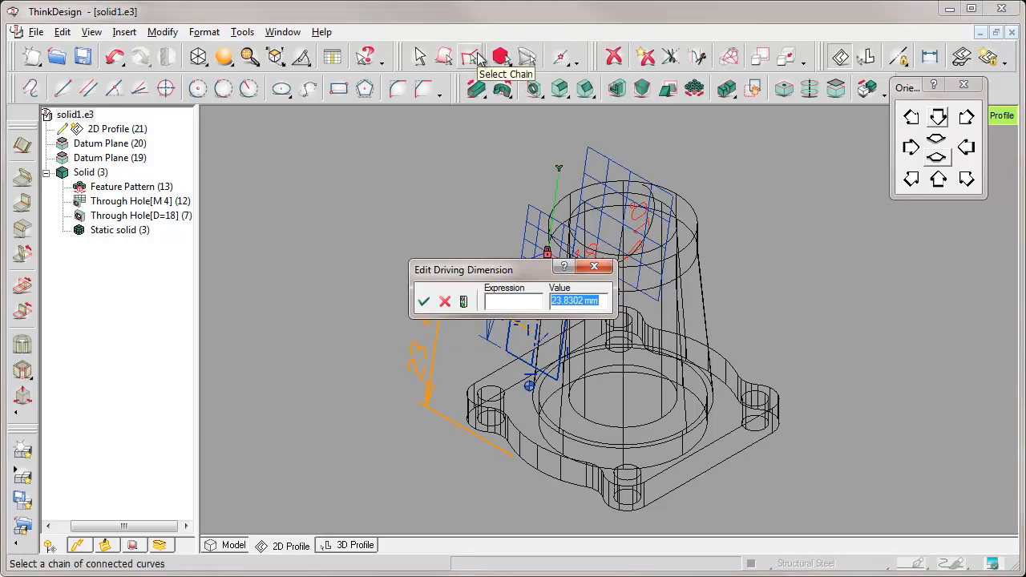
click(603, 304)
key(BackSpace)
key(BackSpace)
key(BackSpace)
key(BackSpace)
key(BackSpace)
key(BackSpace)
key(BackSpace)
key(BackSpace)
key(BackSpace)
key(BackSpace)
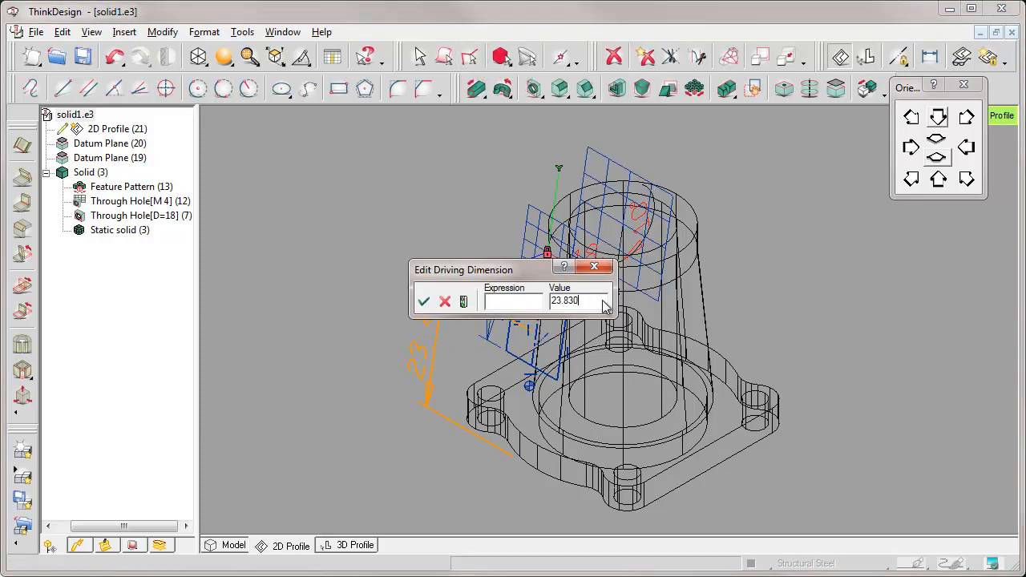
text(12)
key(Return)
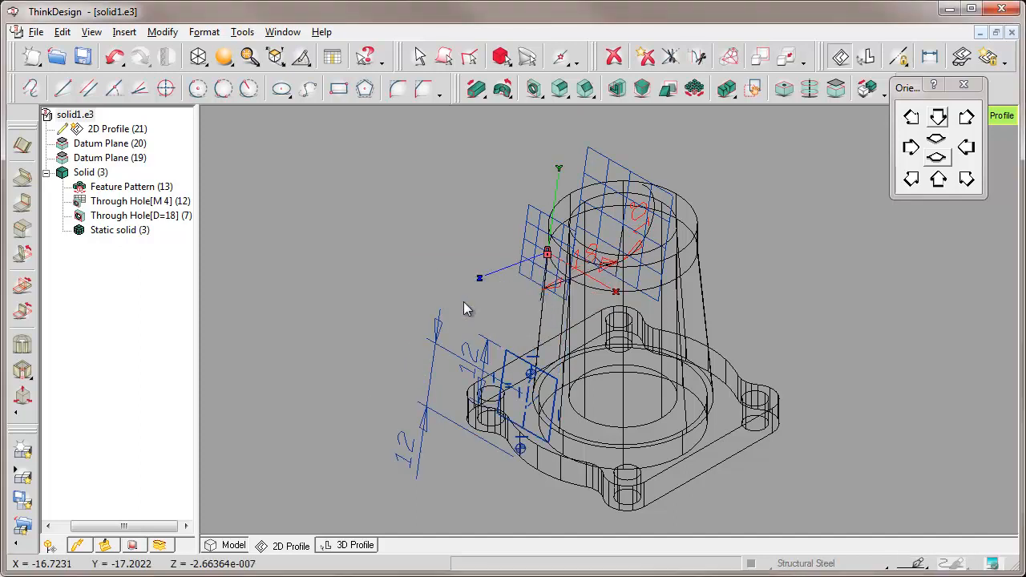
- Finish the 2D profile by returning to the Model environment and display the part in Shaded View + Boundaries
click(232, 546)
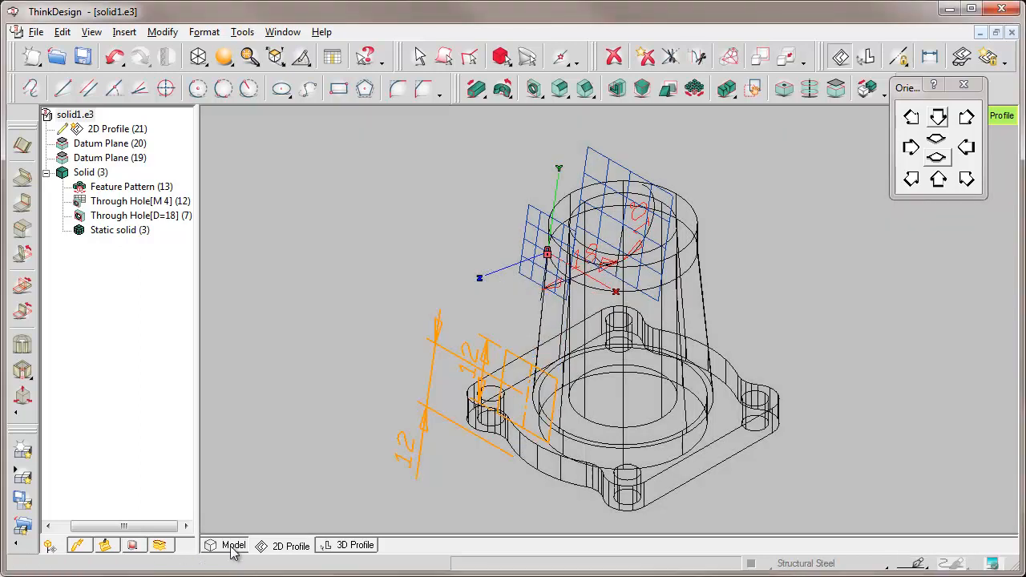
click(201, 61)
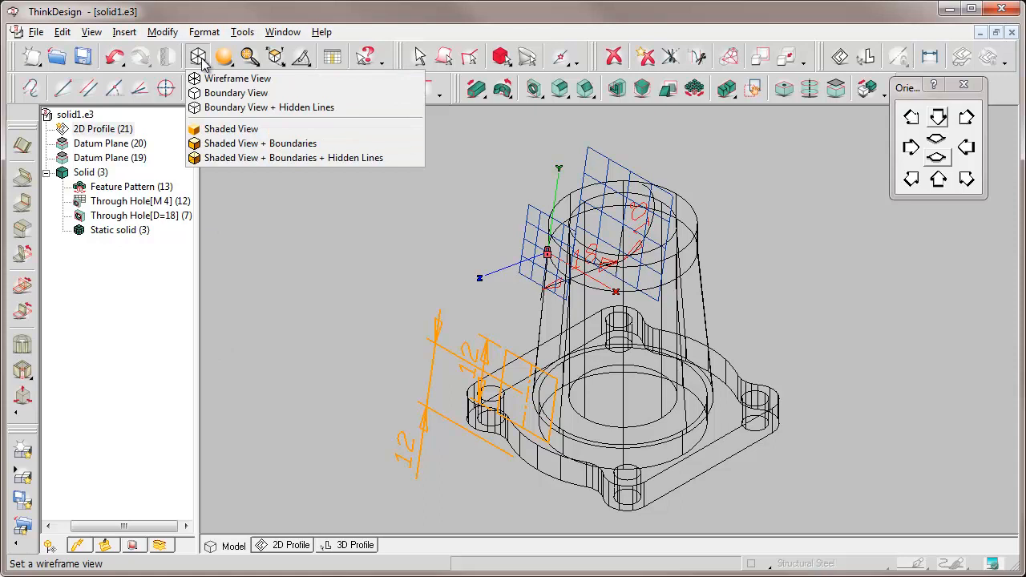
click(245, 143)
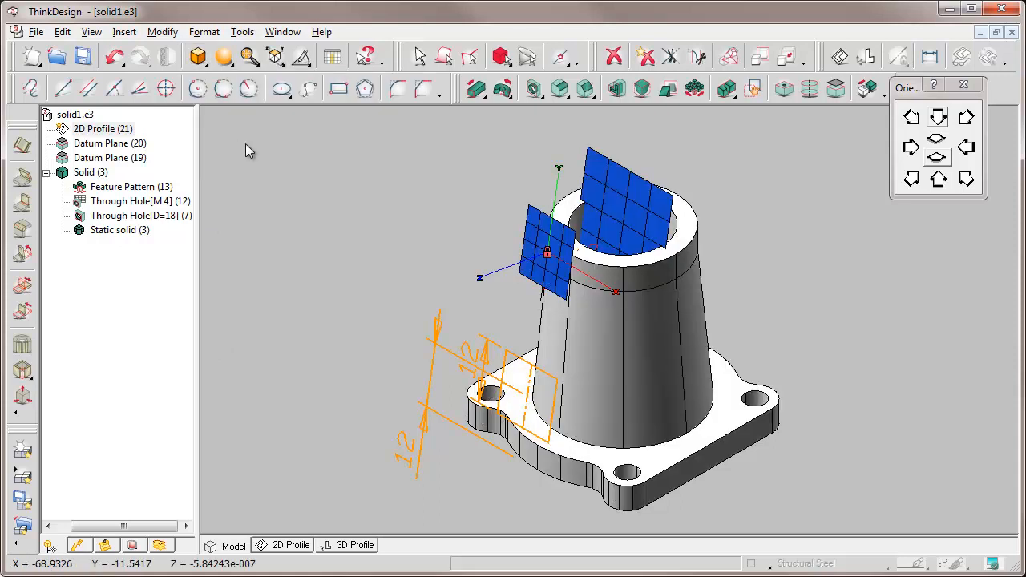
click(453, 194)
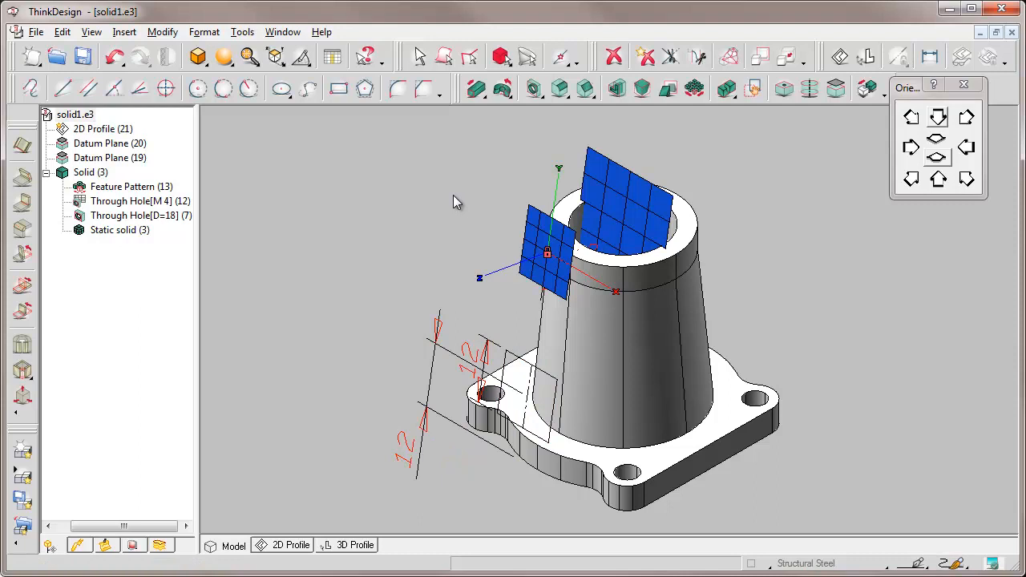
- Hide both datum planes, the small offset one and the larger one inside the bore
click(92, 33)
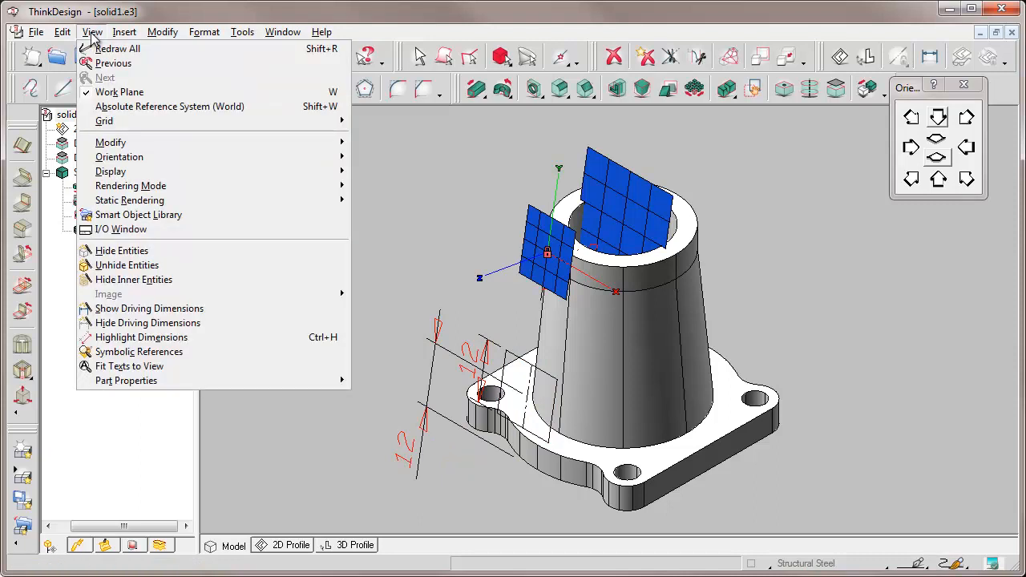
click(119, 251)
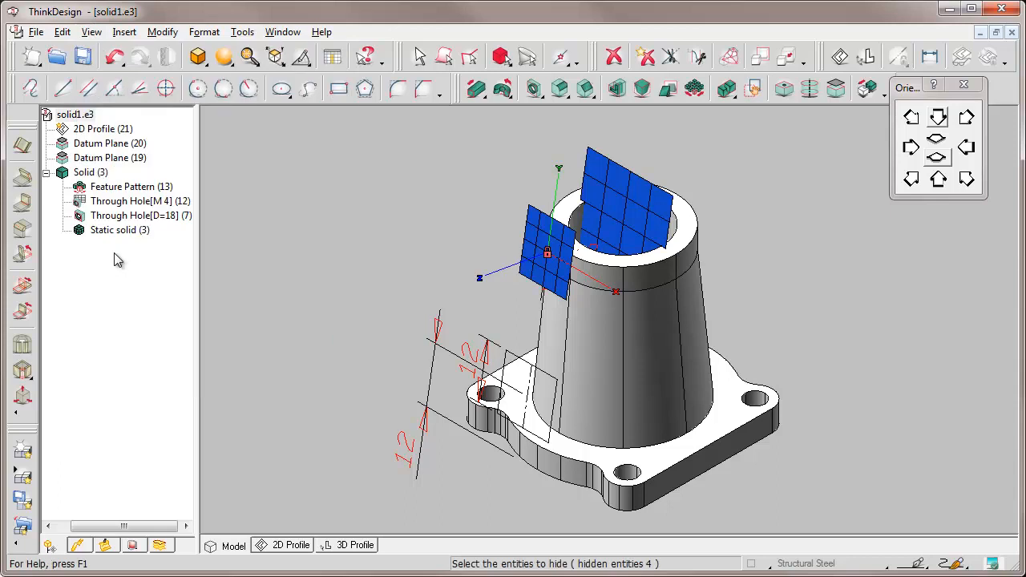
click(555, 251)
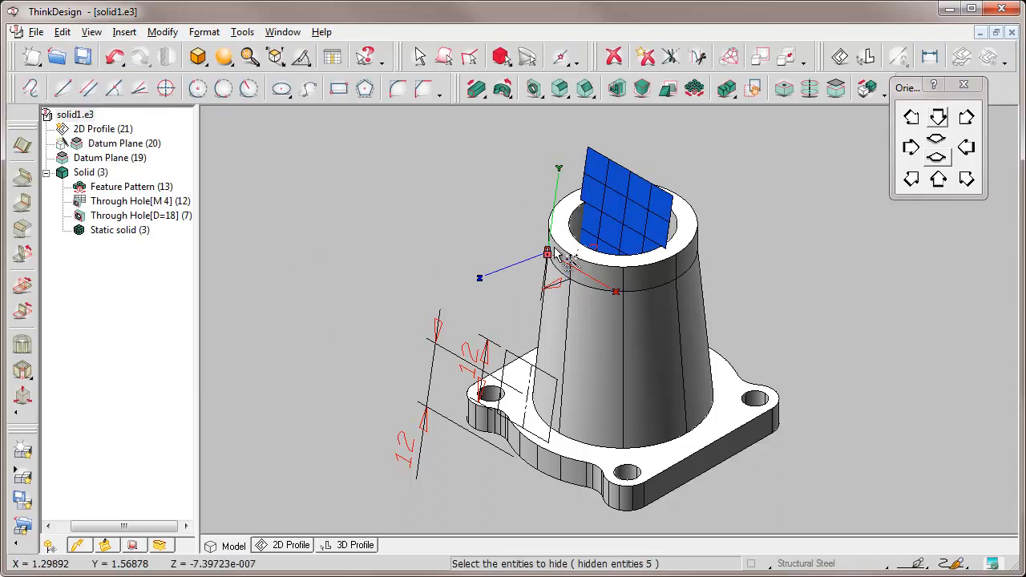
click(623, 226)
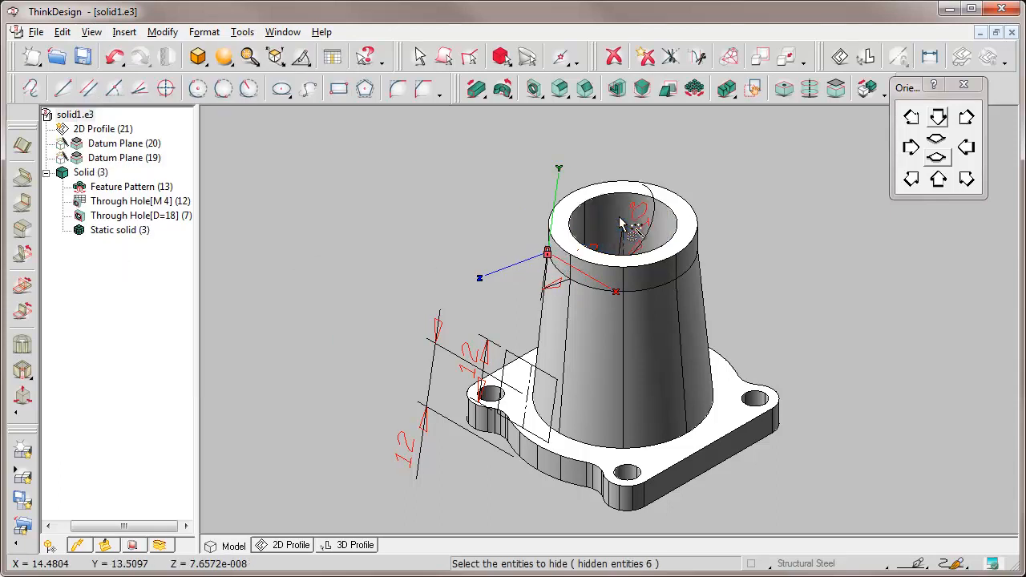
key(Escape)
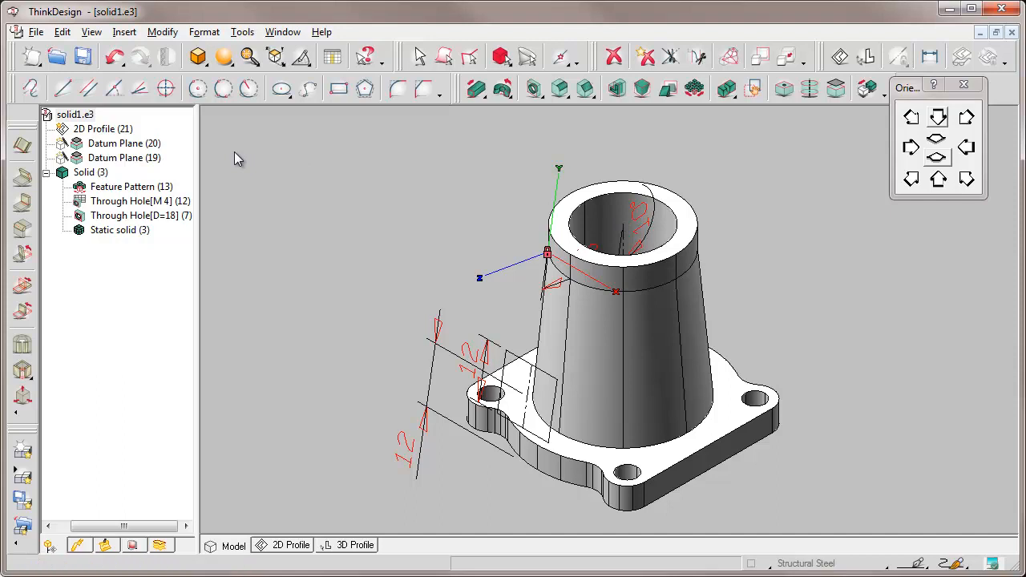
- Select the whole model and hide its driving dimensions
drag(234, 151, 878, 521)
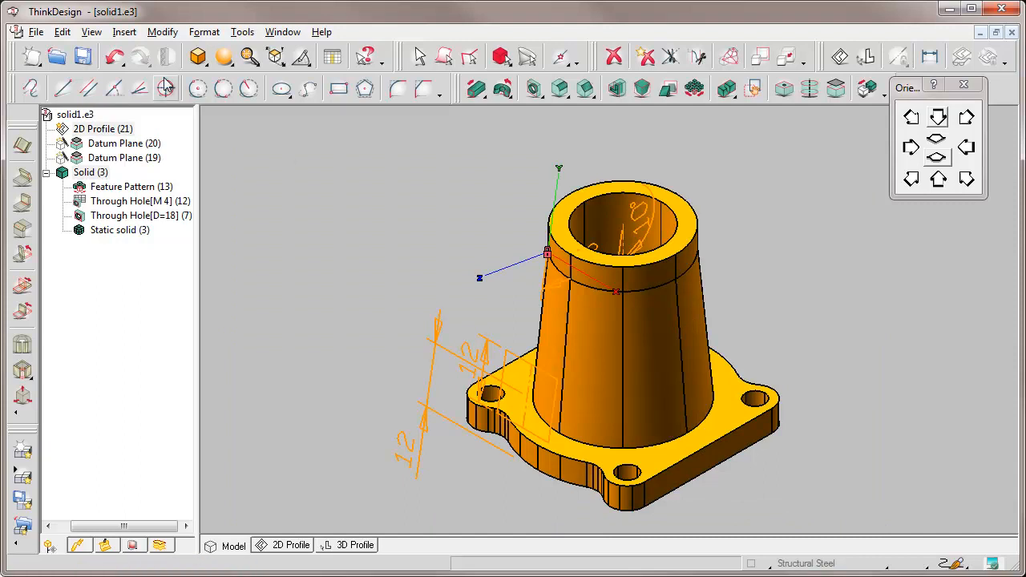
click(92, 32)
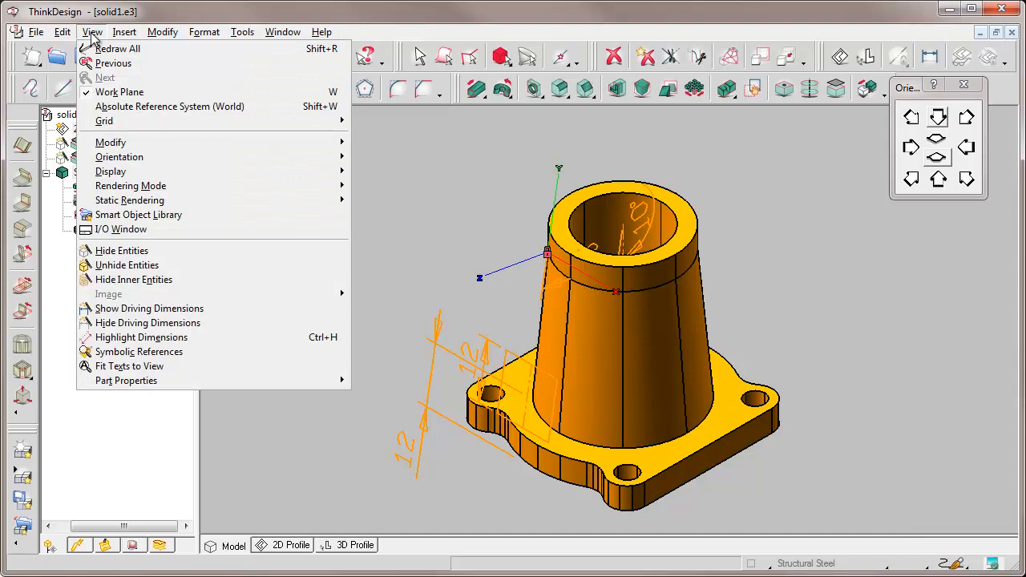
click(142, 323)
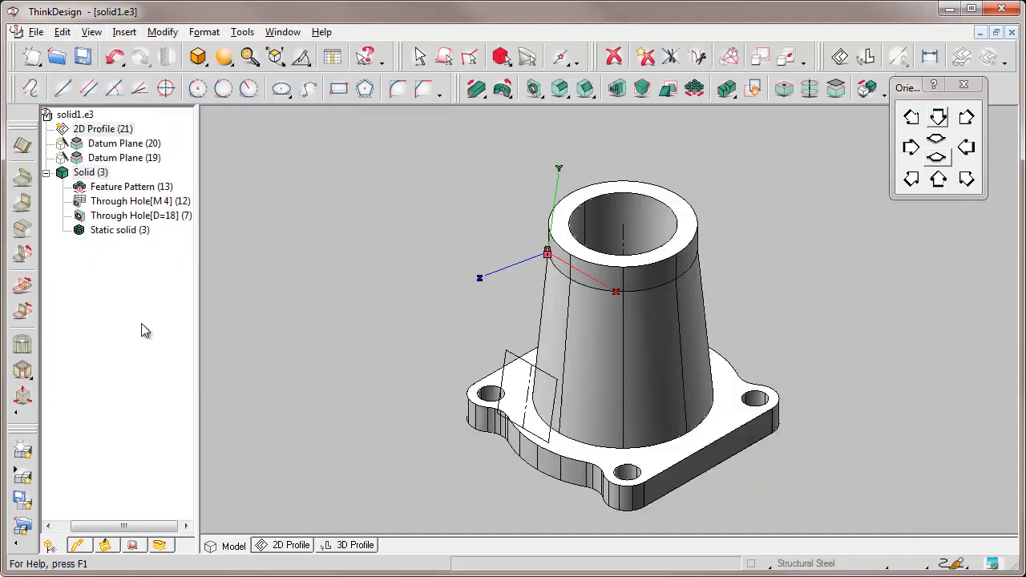